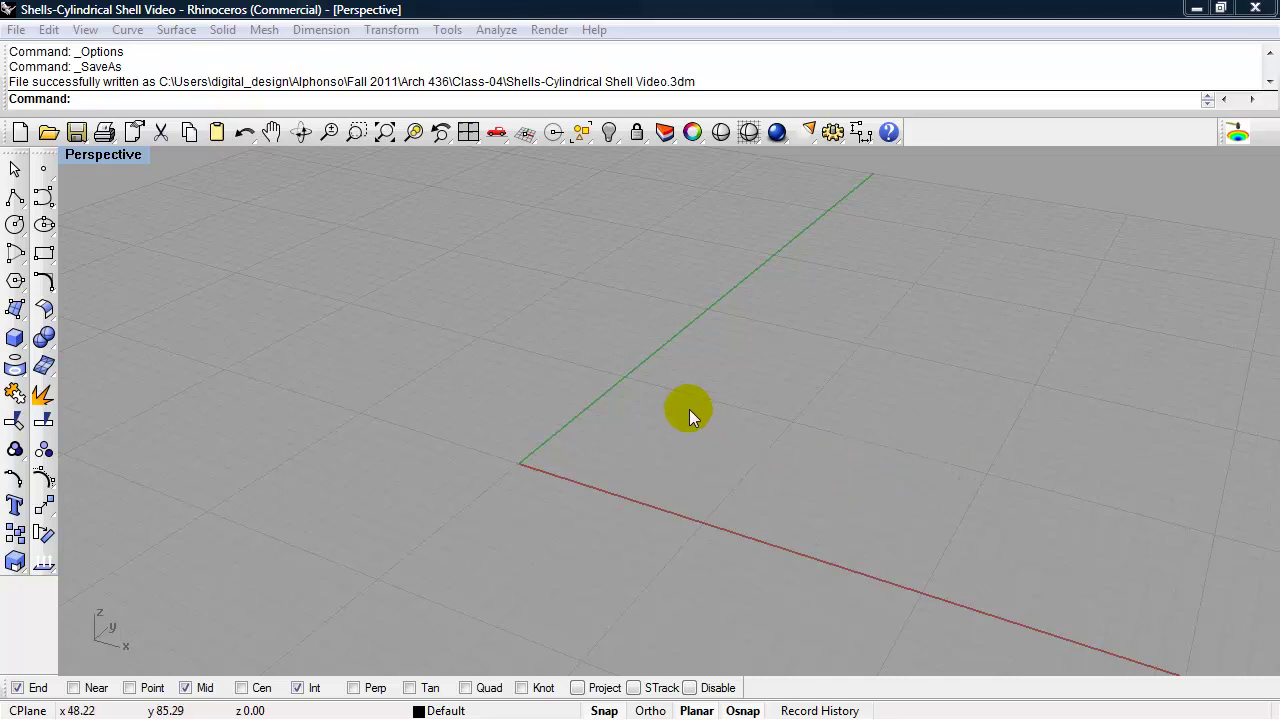
Step: Switch the construction plane to world Front with CPlane, orbiting to see the upright grid
right_click_drag(689, 409, 684, 435)
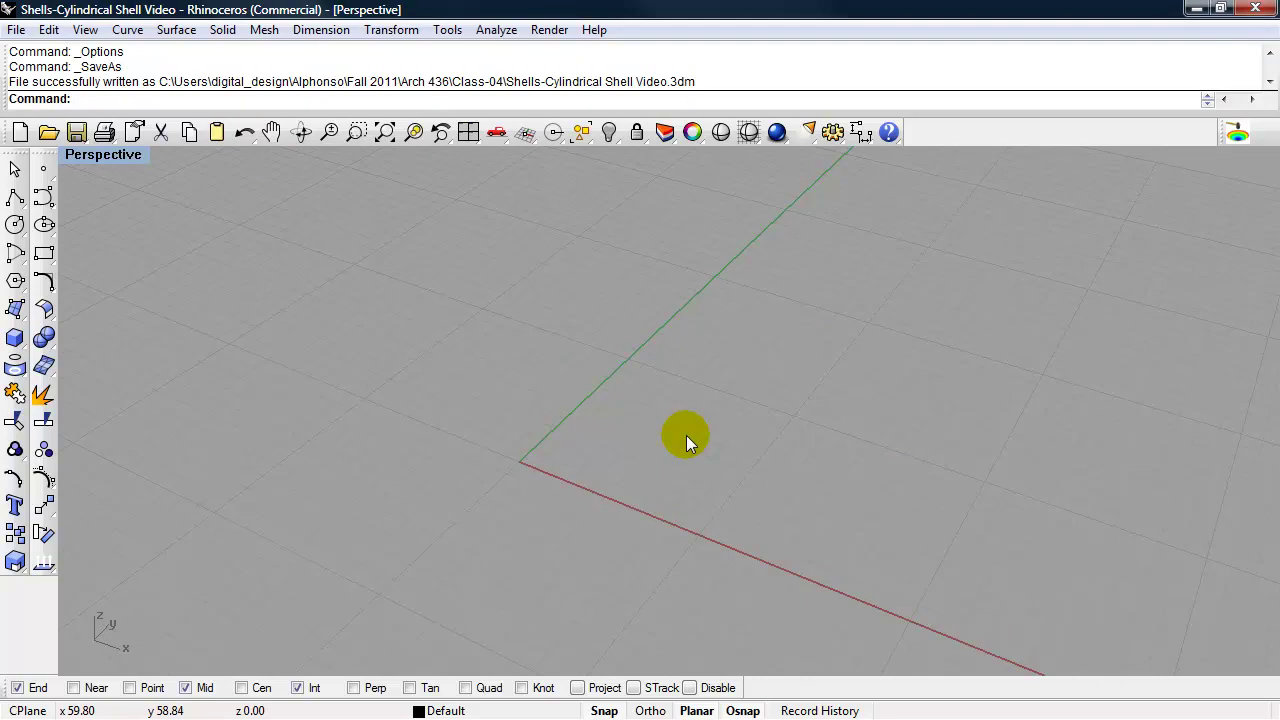
type("CPlane")
key("Return")
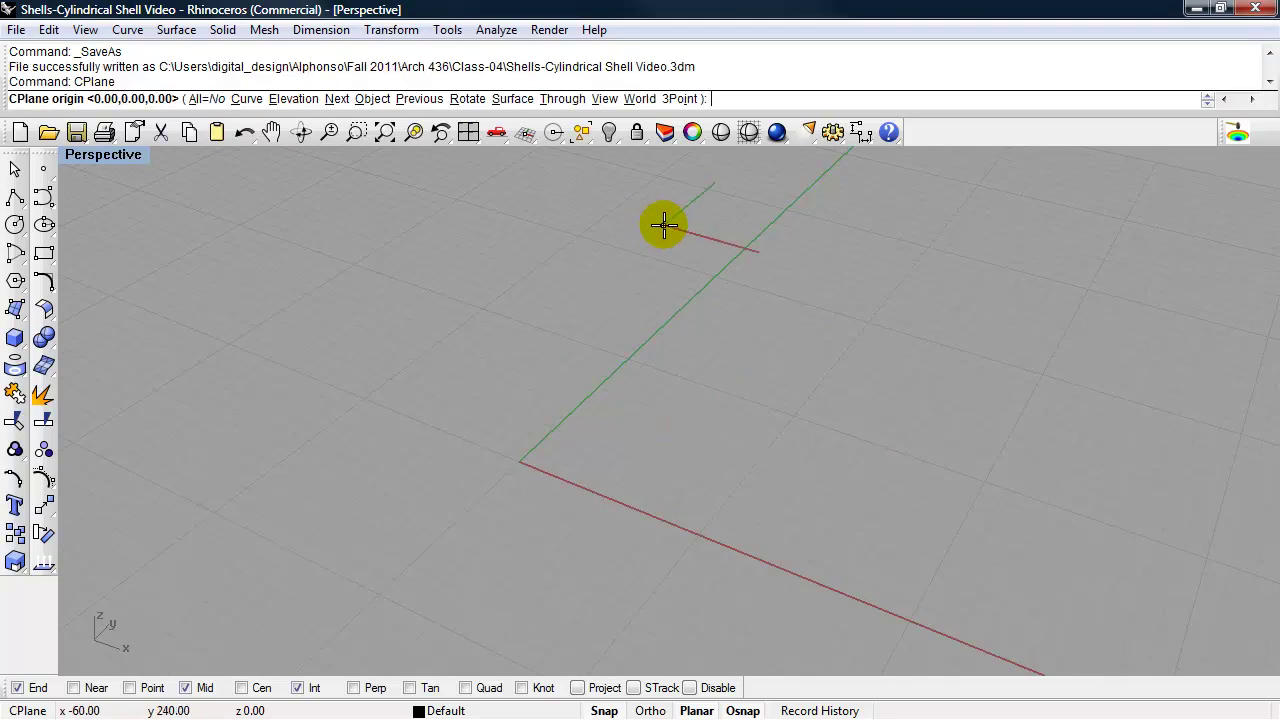
left_click(642, 98)
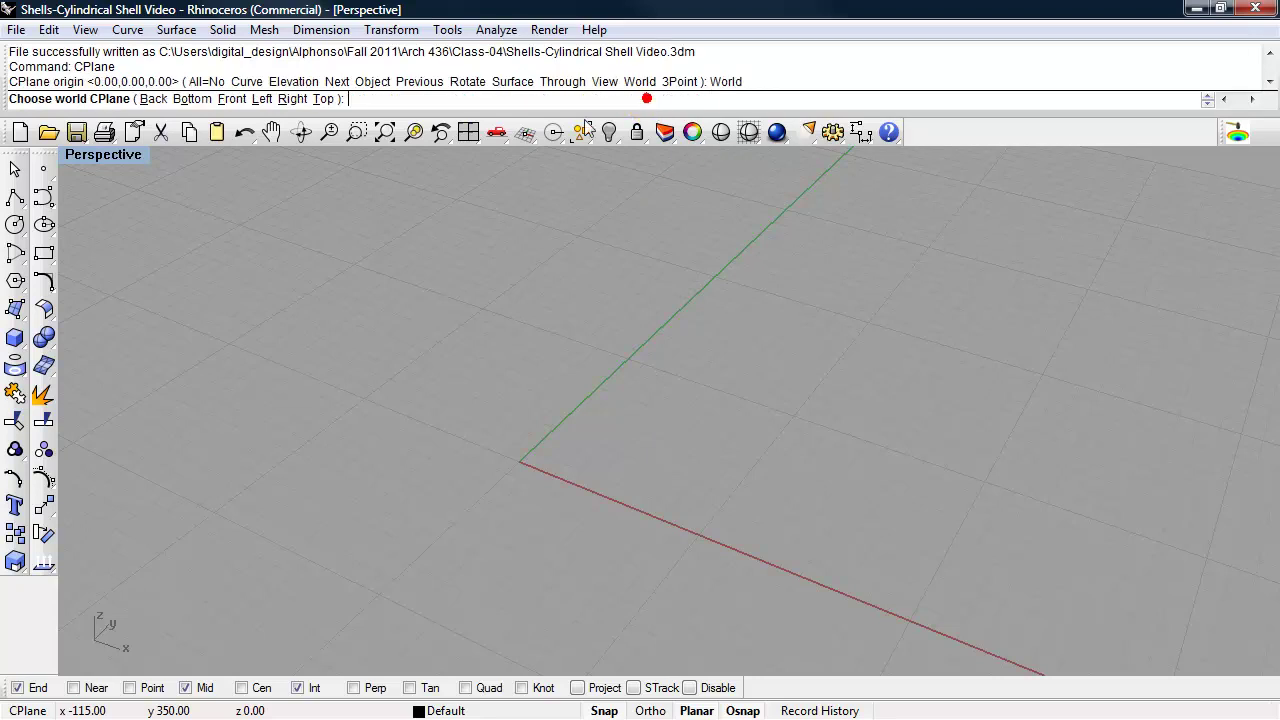
left_click(228, 100)
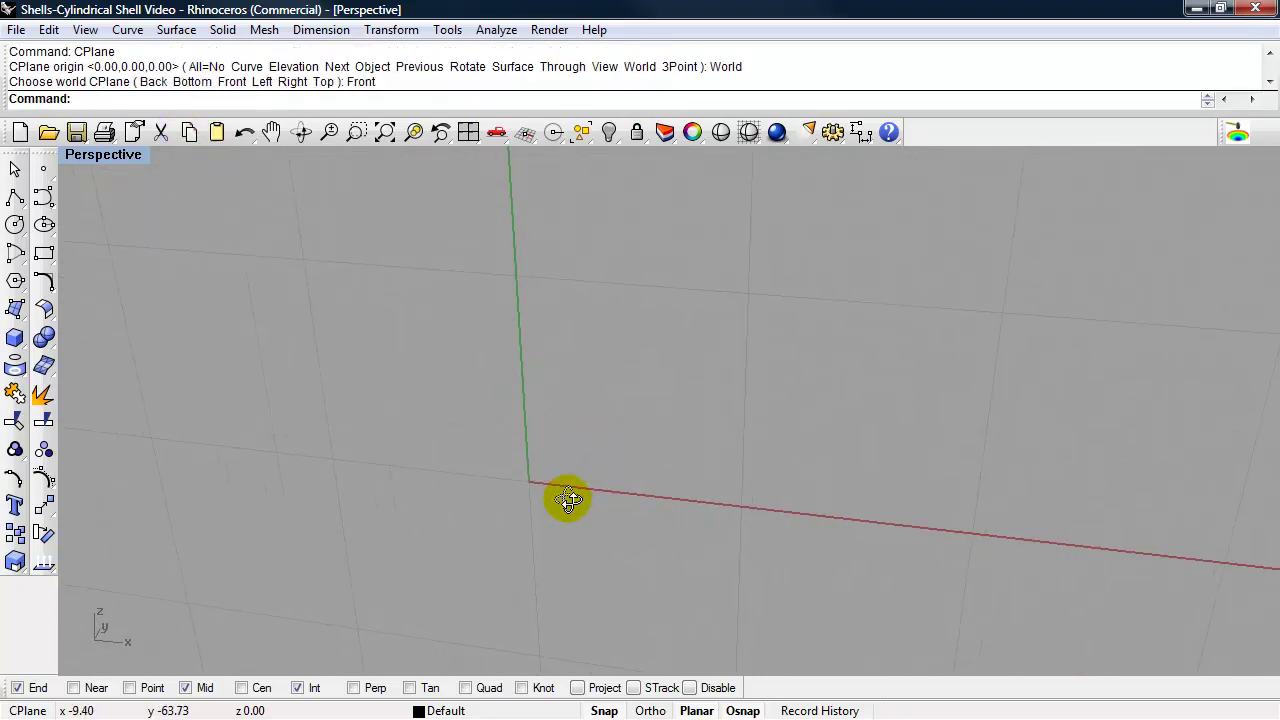
mouse_move(532, 447)
right_mouse_down()
mouse_move(540, 406)
mouse_move(540, 444)
right_mouse_up()
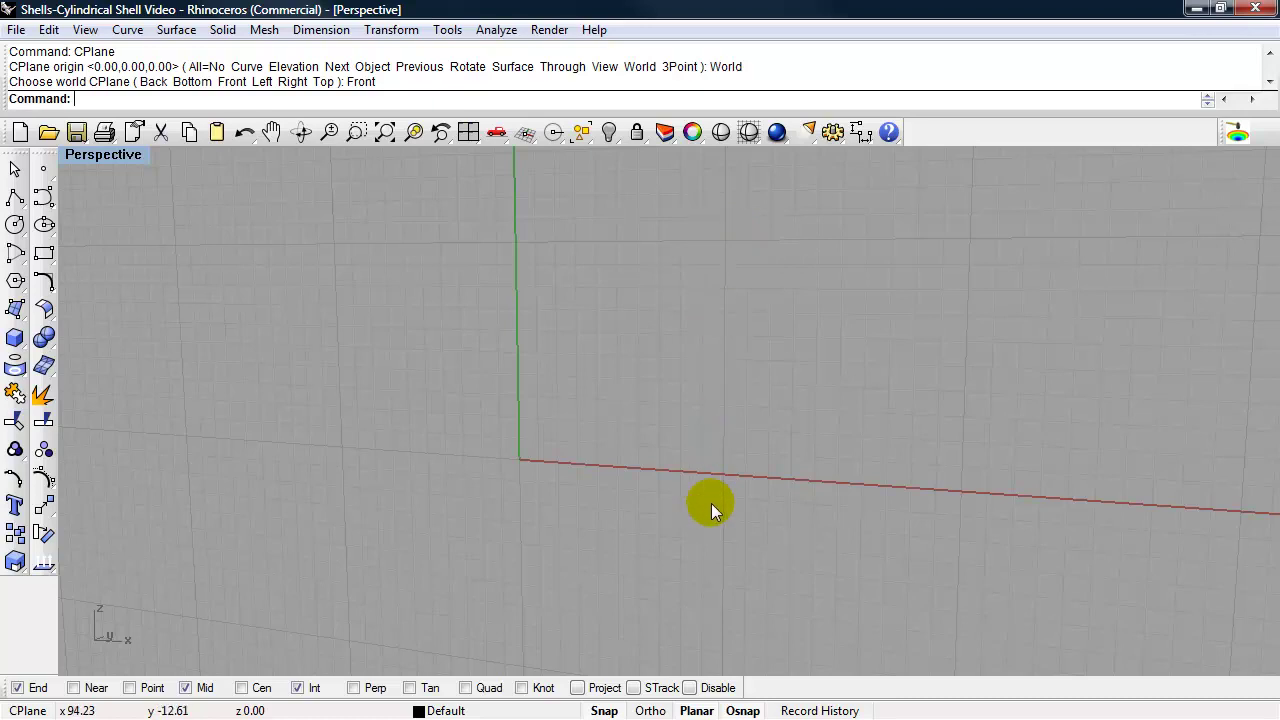
right_click_drag(643, 513, 623, 534)
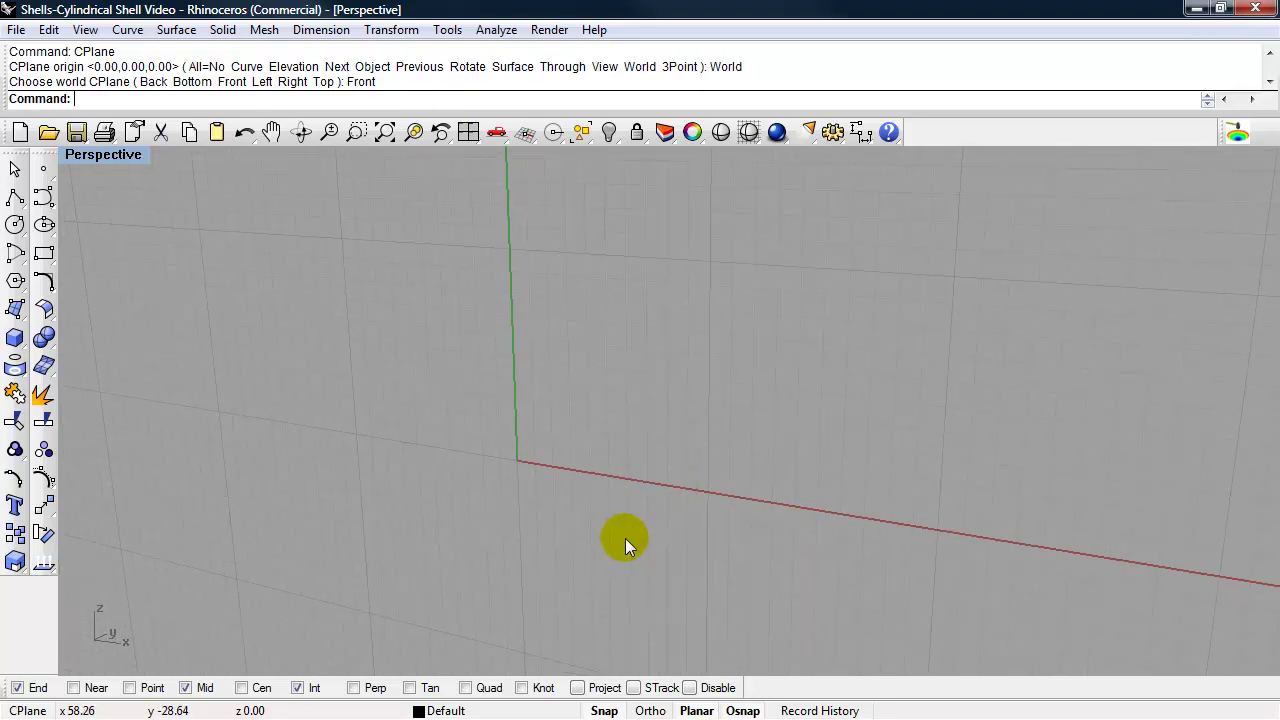
Step: Draw an upright circle by diameter from the origin to about 105 on the red axis
left_click(15, 224)
left_click_drag(91, 220, 262, 194)
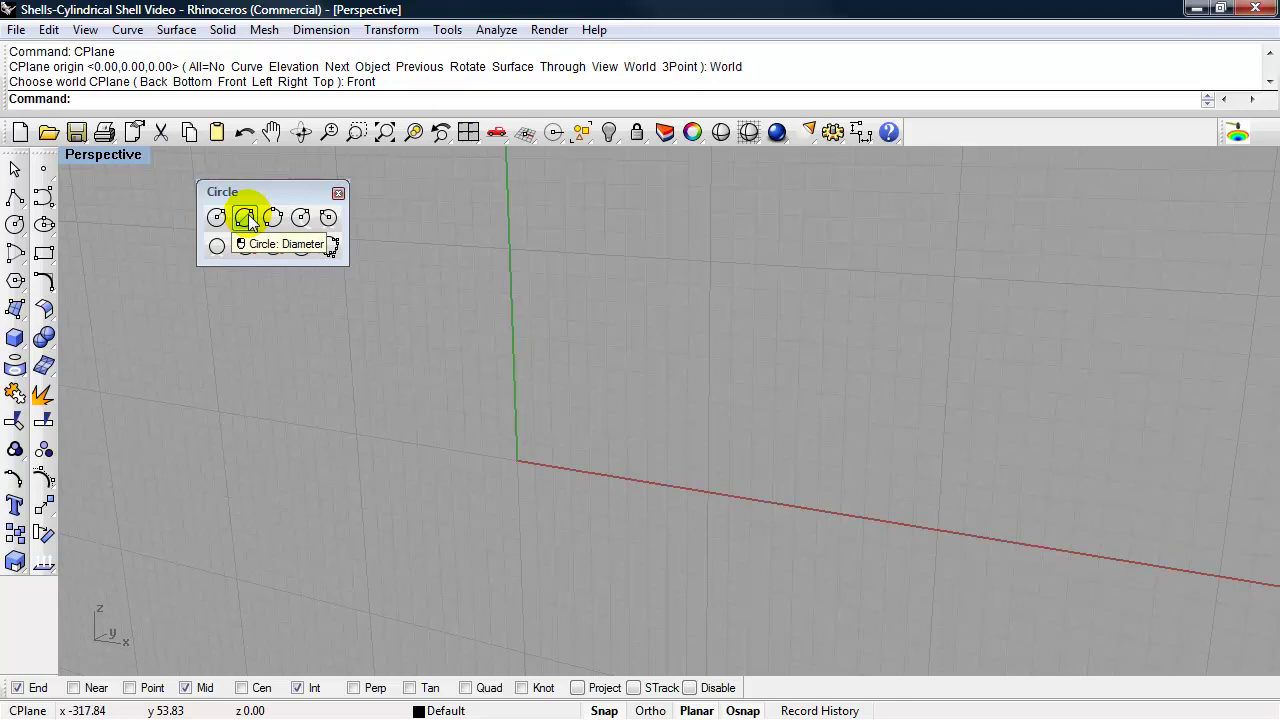
left_click(245, 227)
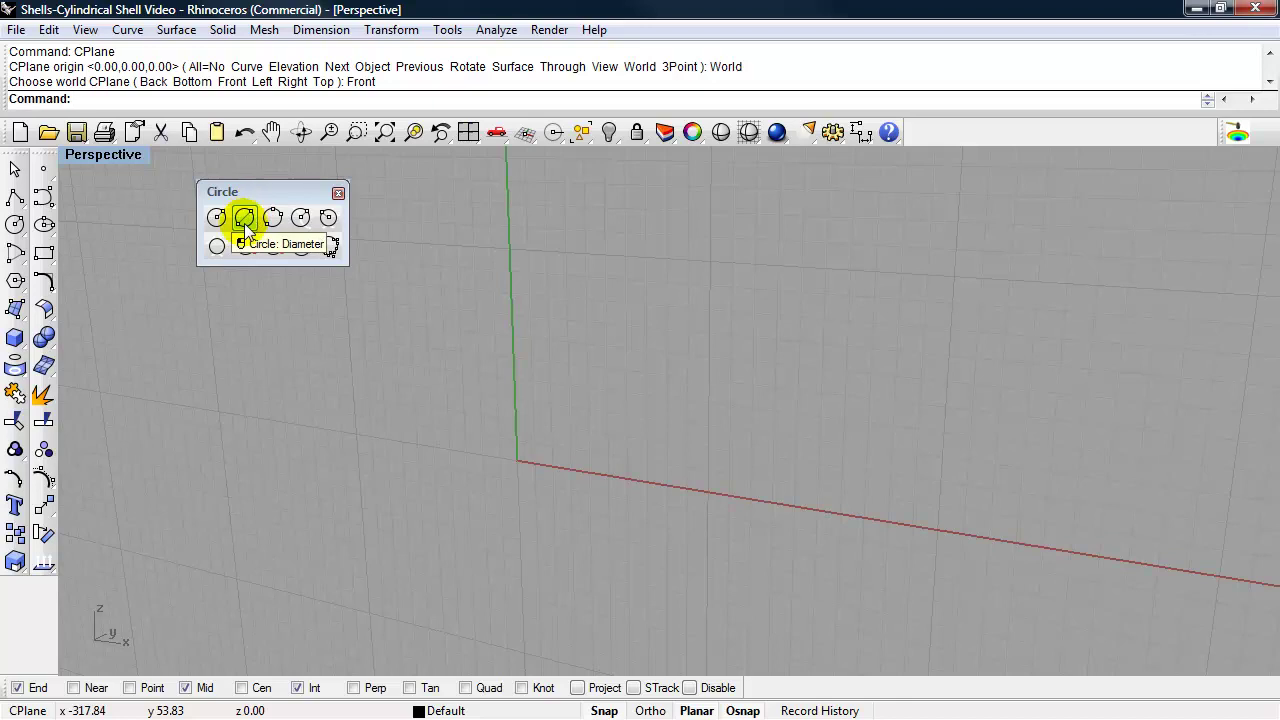
left_click(516, 461)
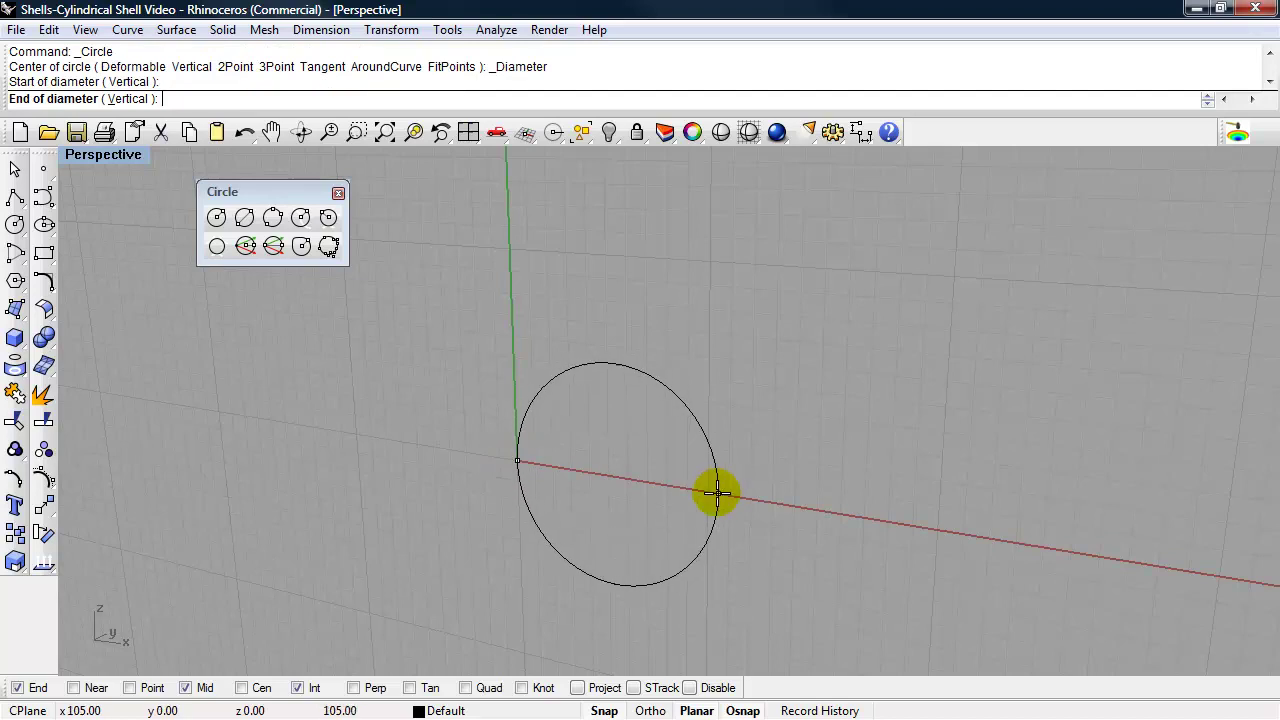
left_click(711, 492)
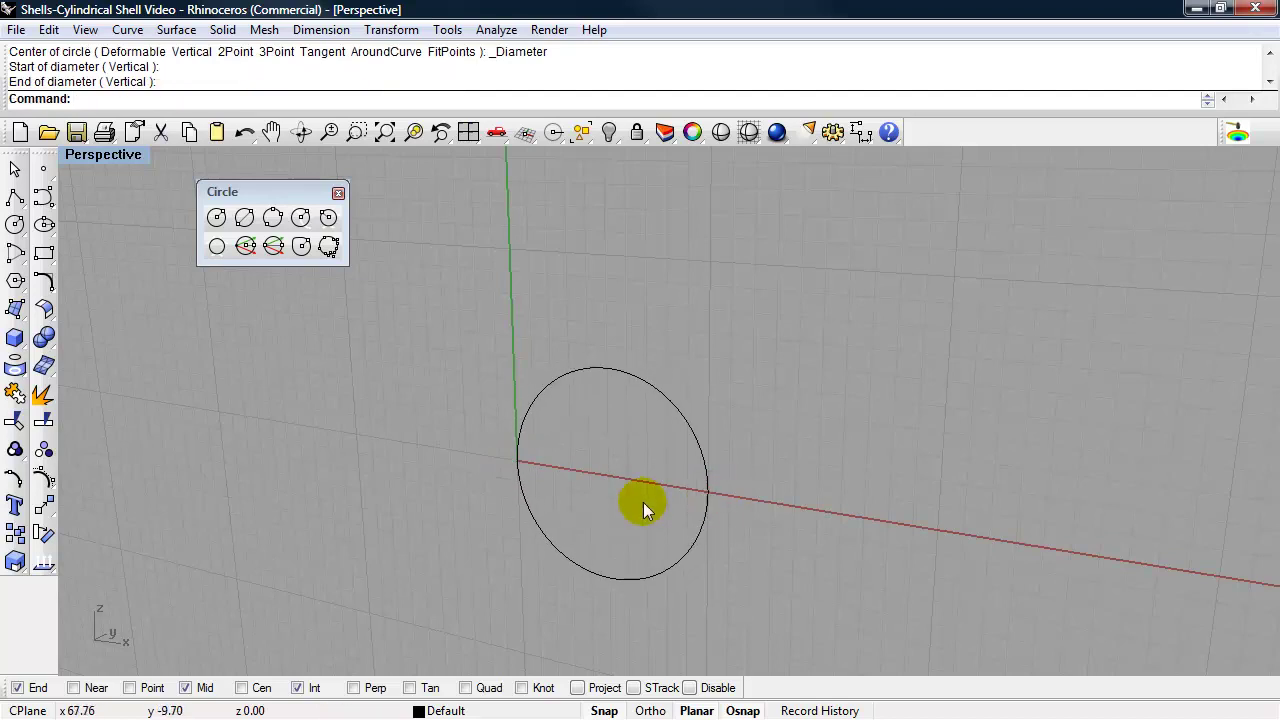
right_click_drag(642, 497, 640, 505)
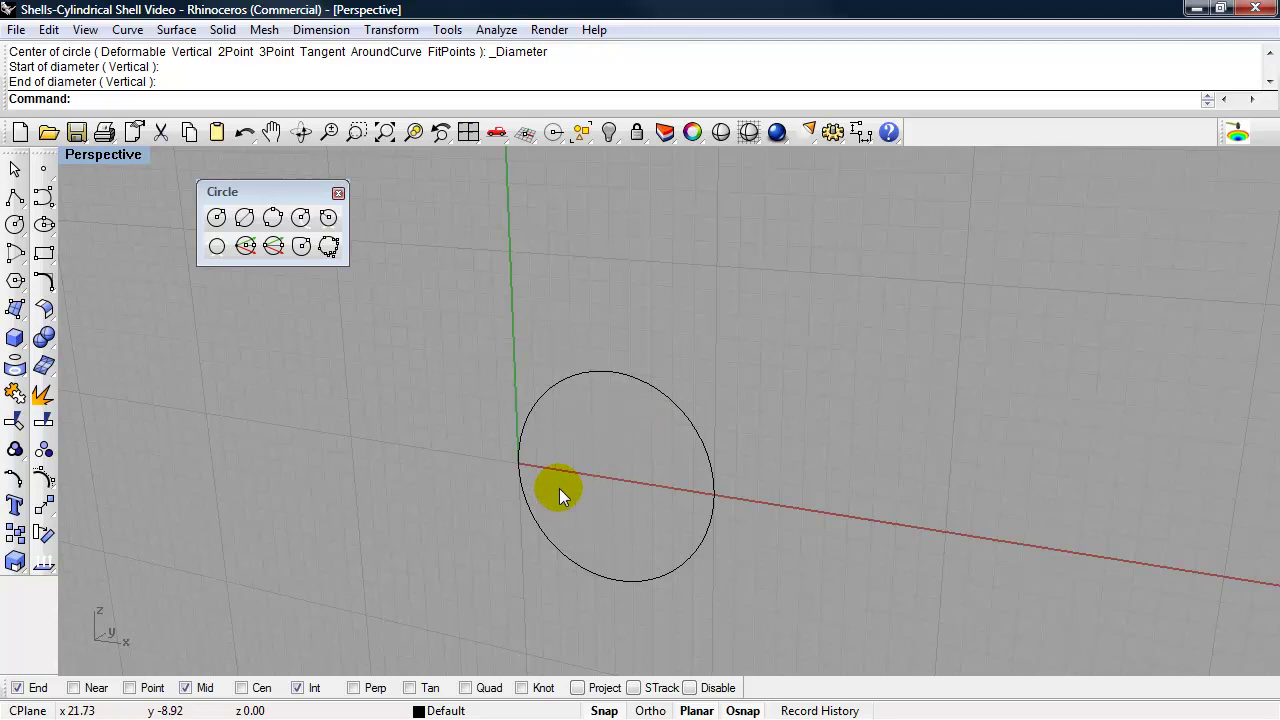
Step: Draw a line from the origin along the red axis, extending past the circle
type("line")
key("Return")
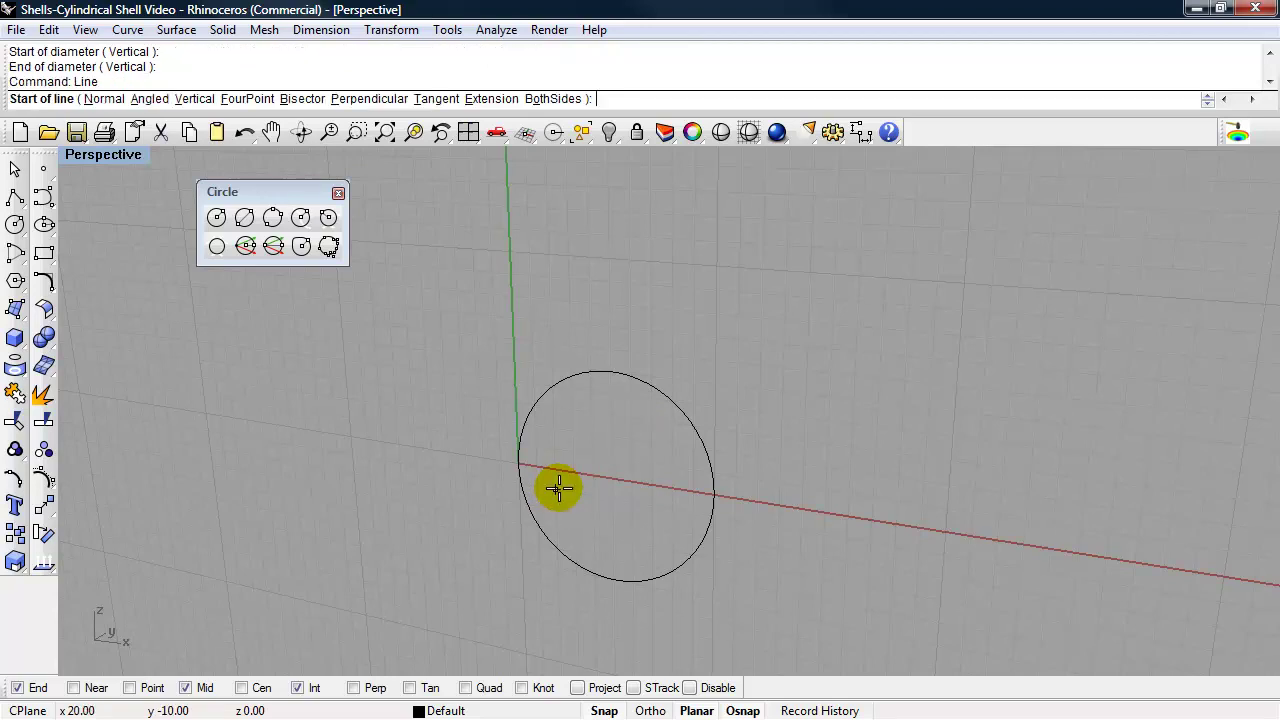
left_click(510, 463)
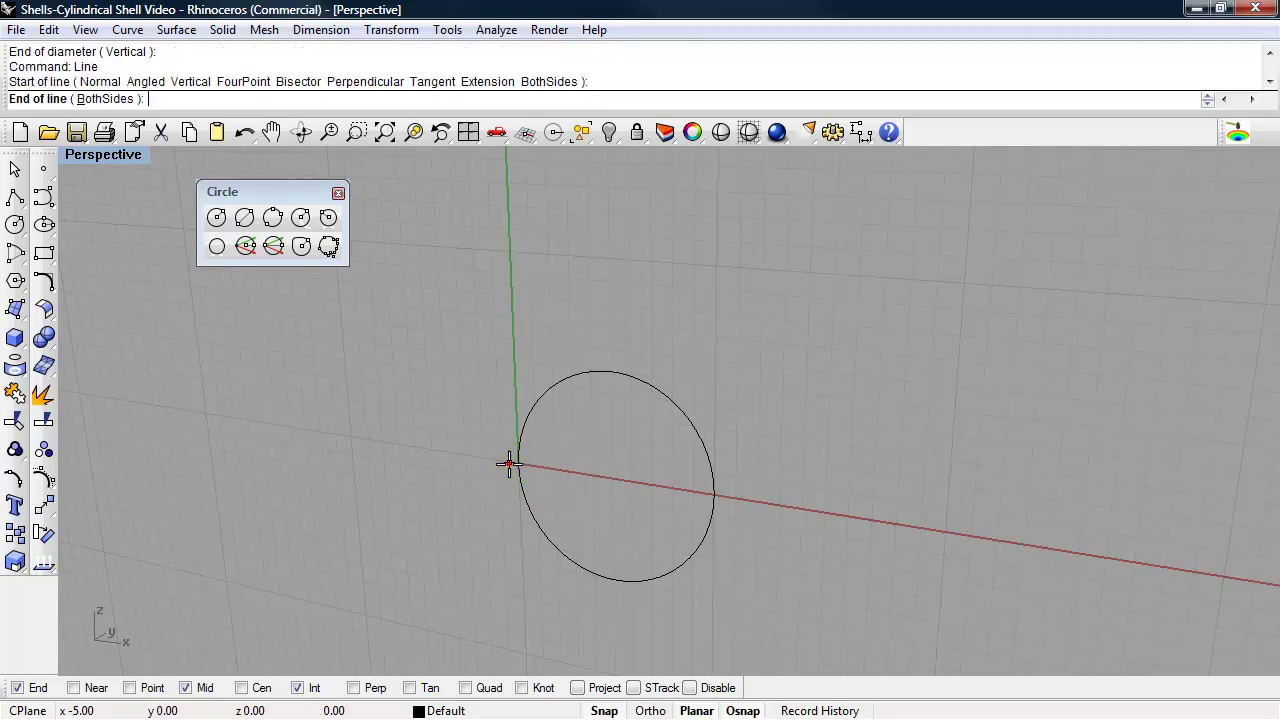
left_click(789, 507)
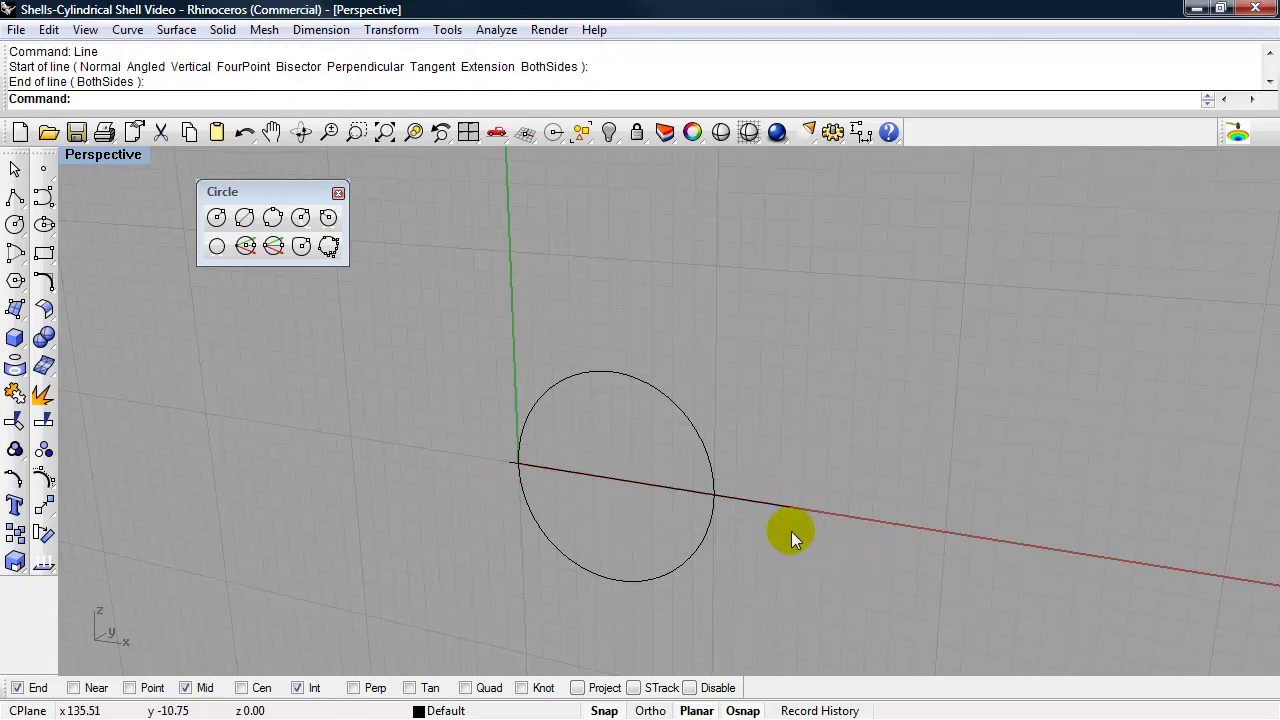
Step: Trim away the circle's lower half, using the line as the cutting edge
type("trim")
key("Return")
left_click(742, 497)
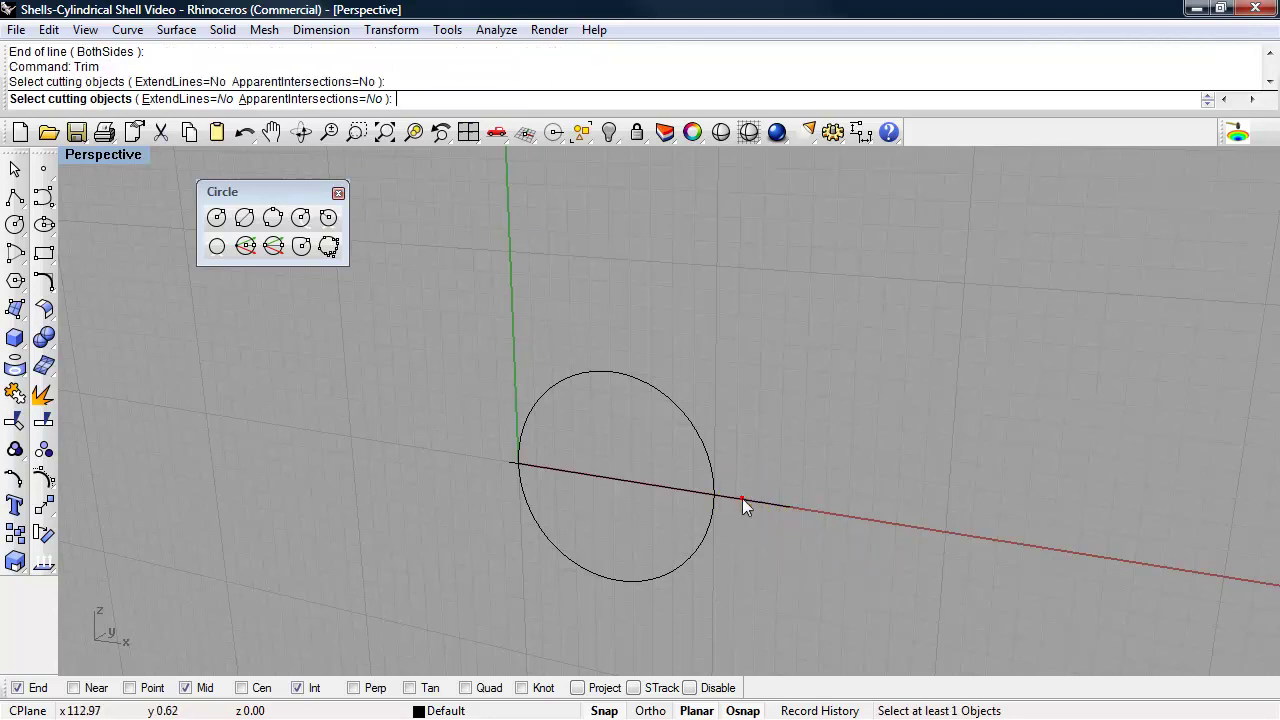
right_click(740, 497)
left_click(710, 526)
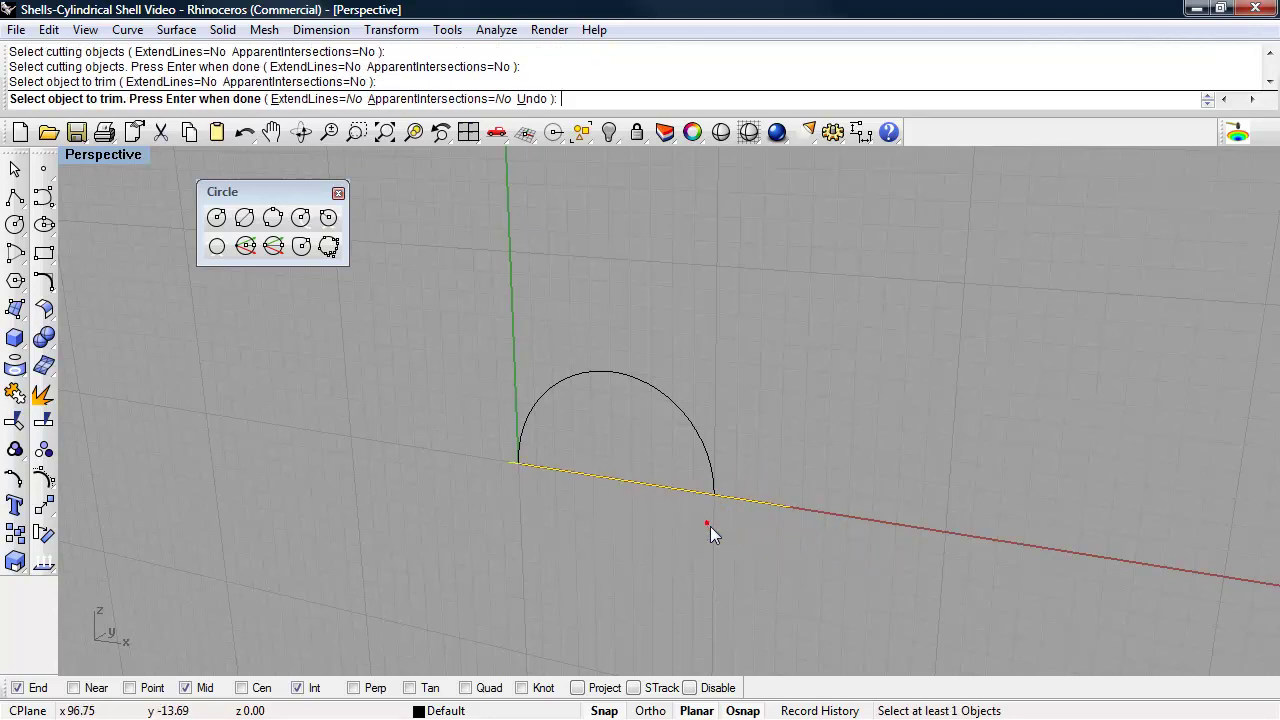
right_click(763, 552)
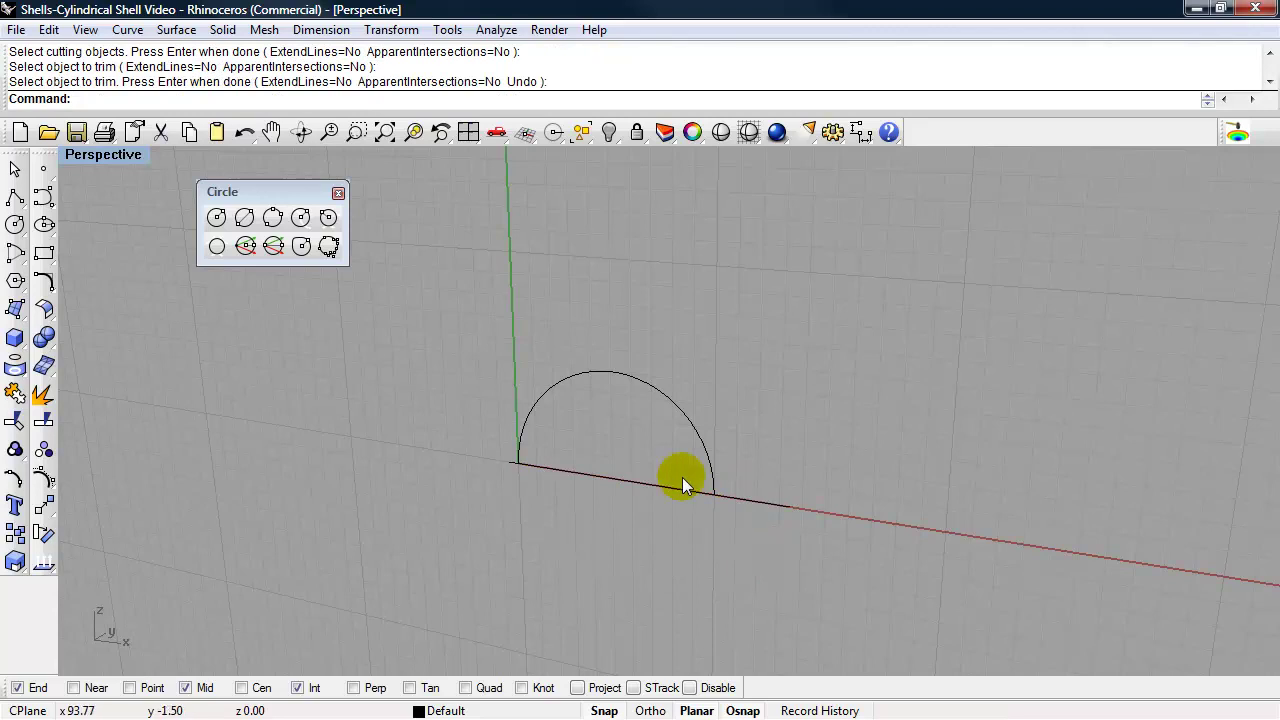
mouse_move(634, 416)
right_mouse_down()
mouse_move(655, 420)
mouse_move(638, 424)
right_mouse_up()
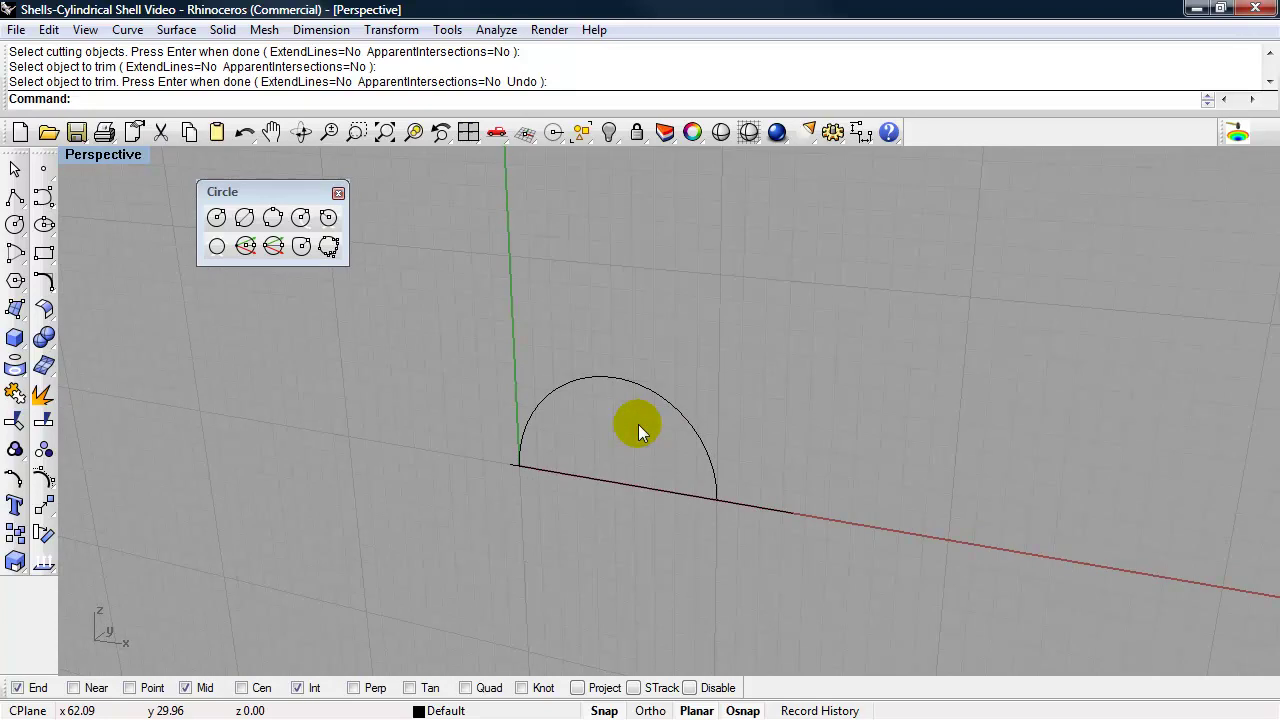
Step: Offset the semicircular arc 2 units inward to create a concentric inner arc
type("ffset")
key("Return")
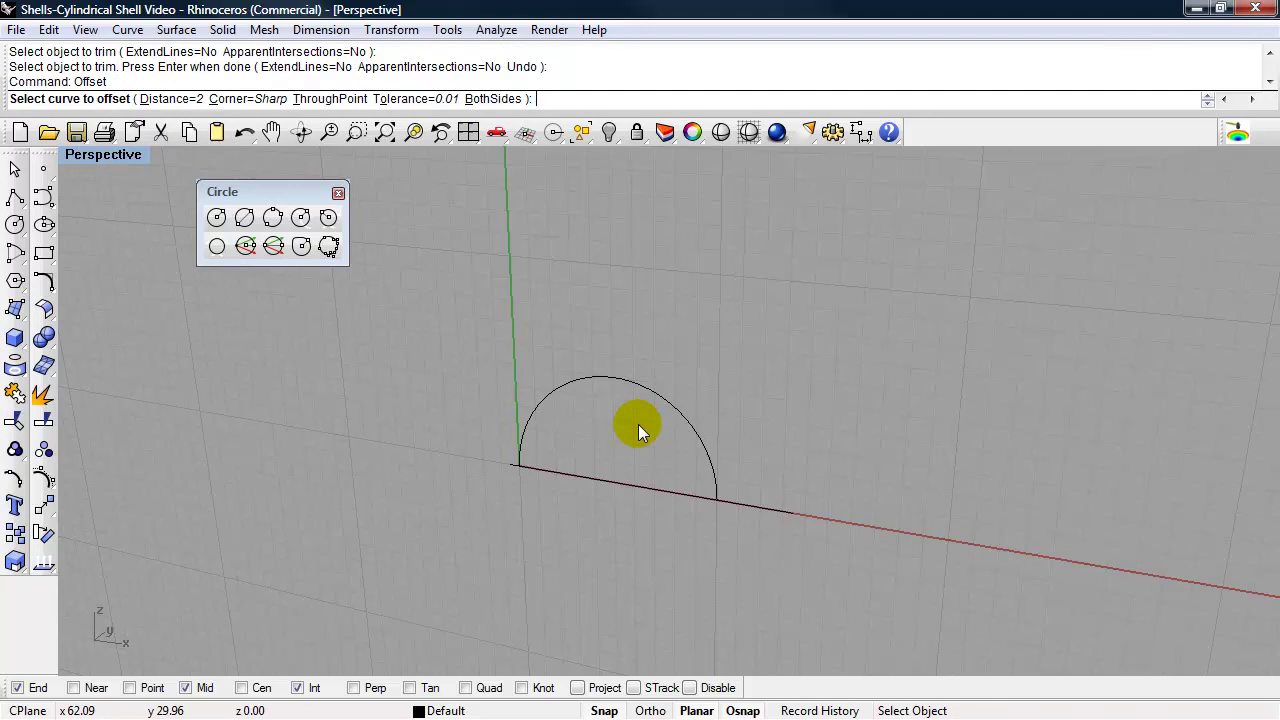
key("Escape")
right_click(638, 424)
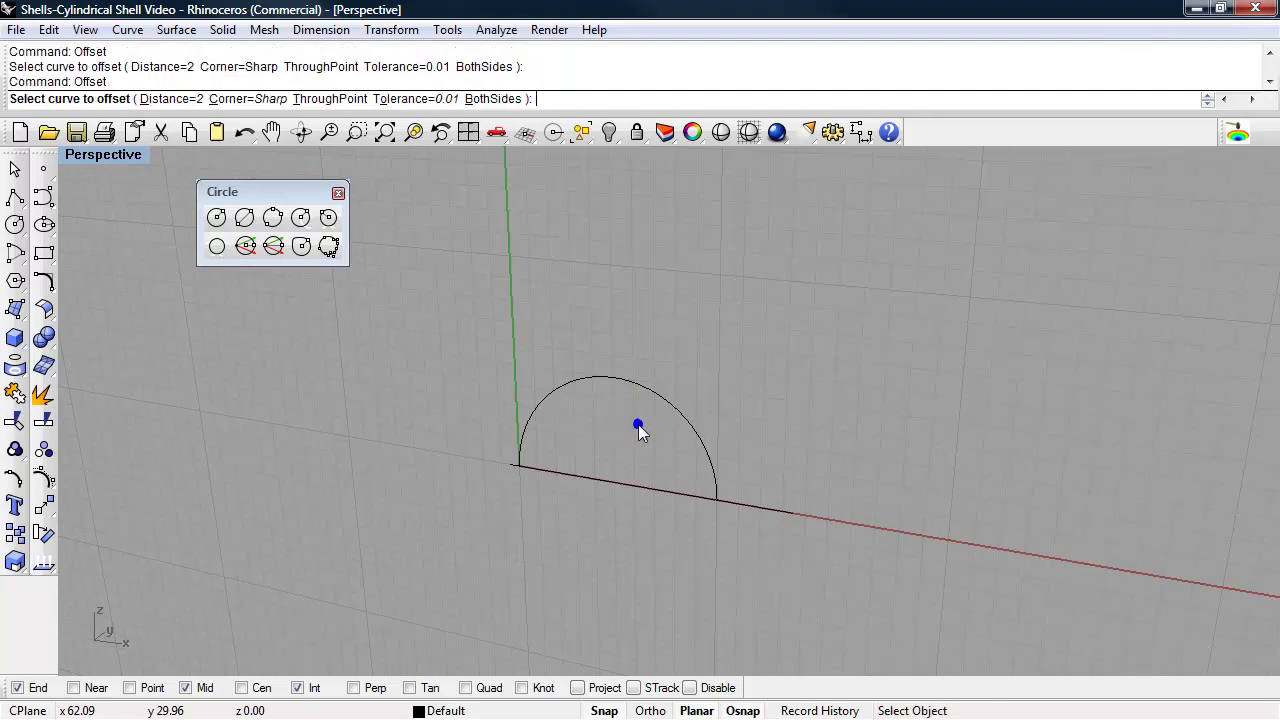
left_click(642, 388)
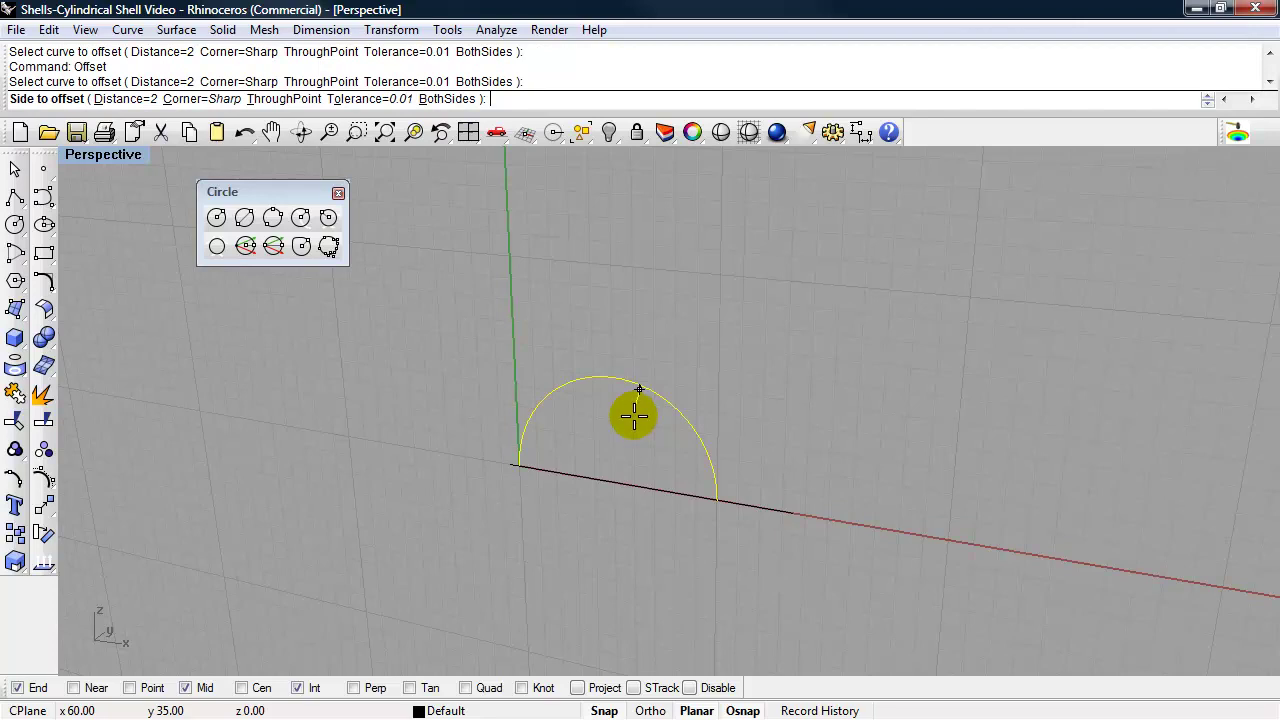
left_click(611, 420)
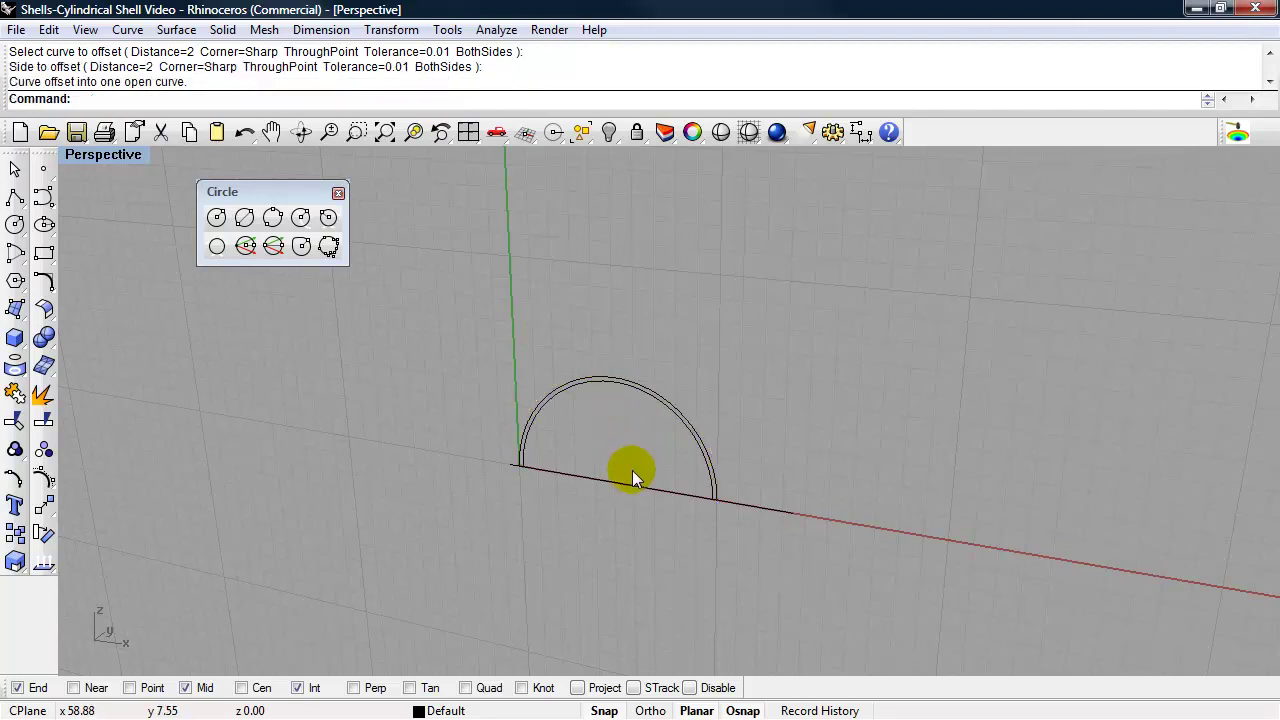
scroll(632, 470, "up", 1)
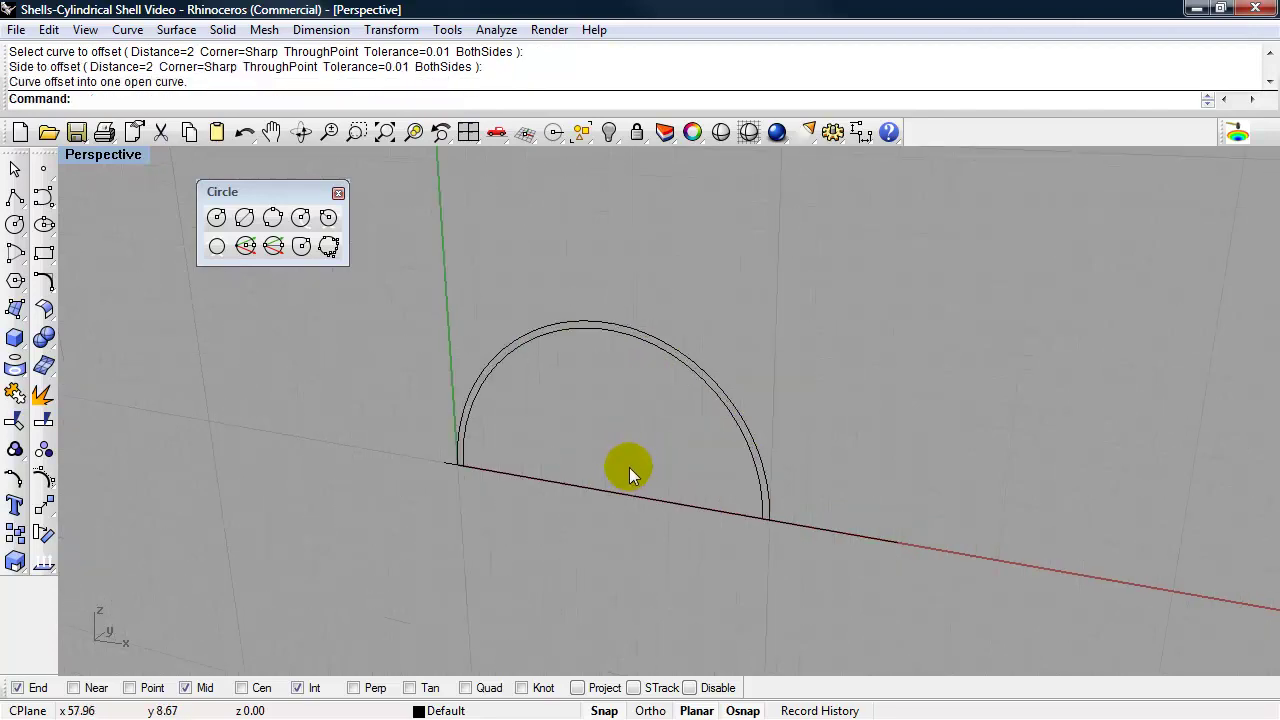
scroll(629, 467, "up", 1)
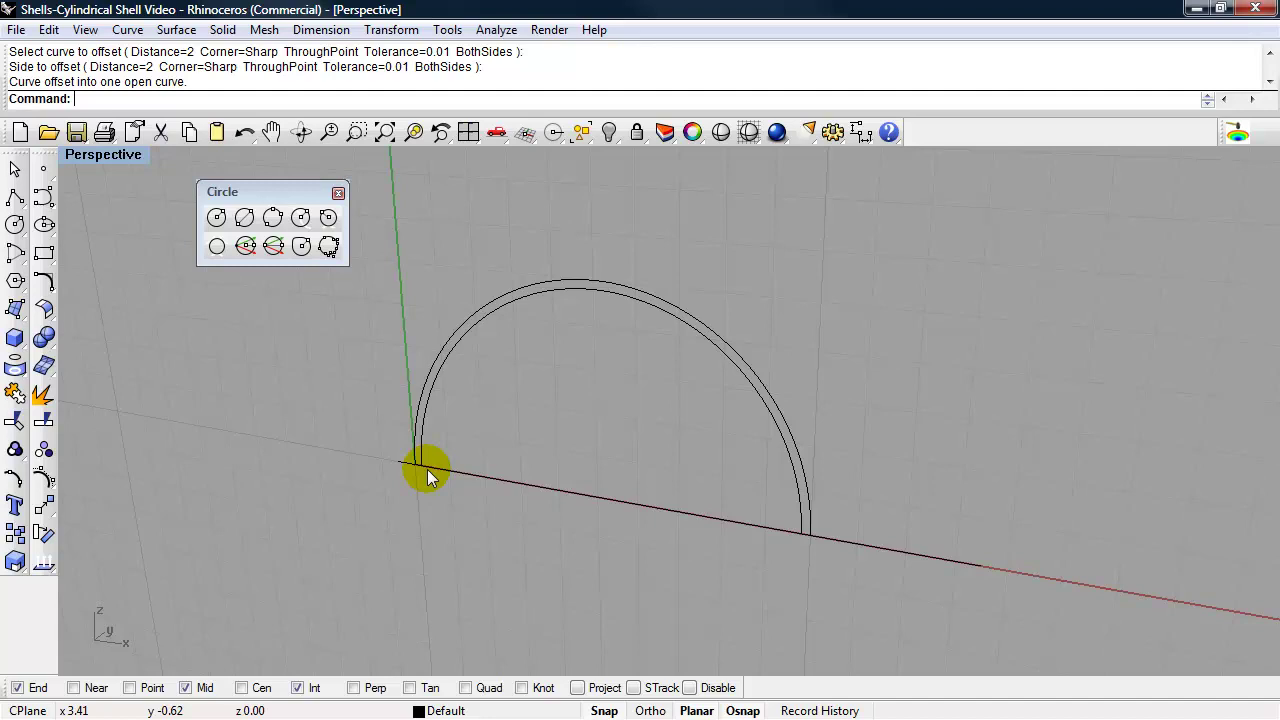
Step: Trim the baseline with both arcs, keeping only the short end pieces between them
type("Trim")
key("Return")
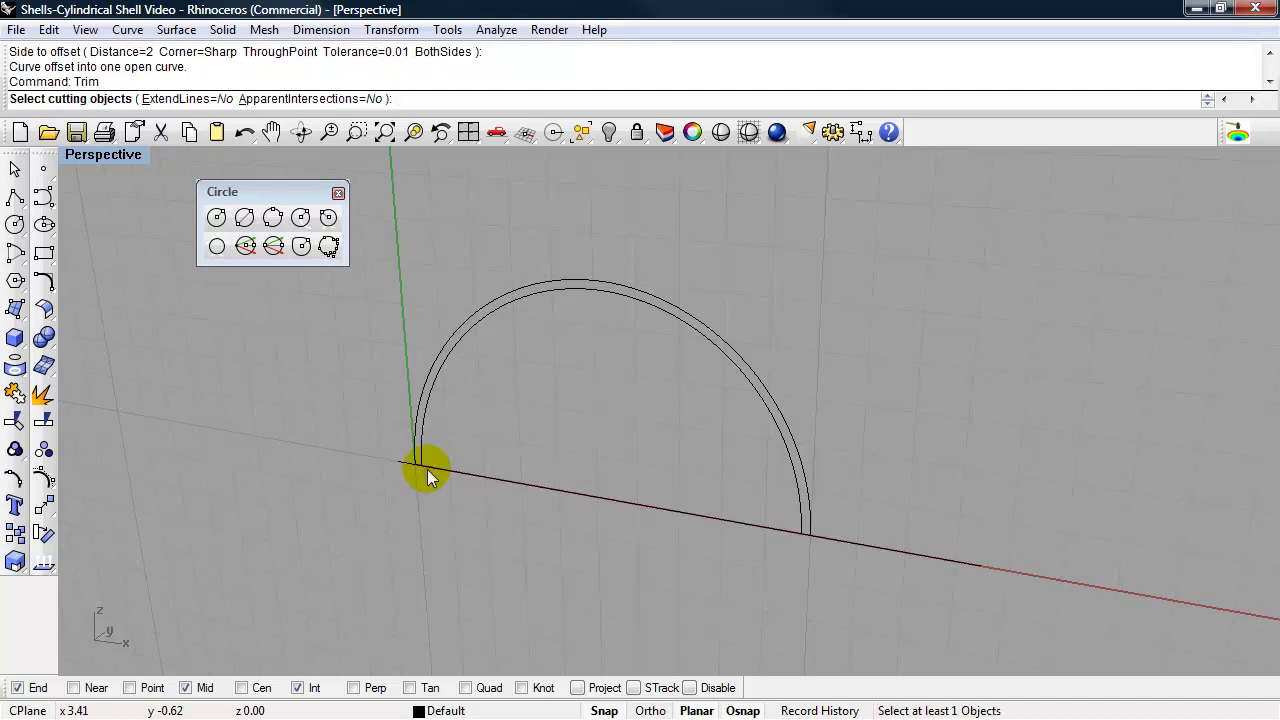
left_click(421, 442)
left_click(414, 442)
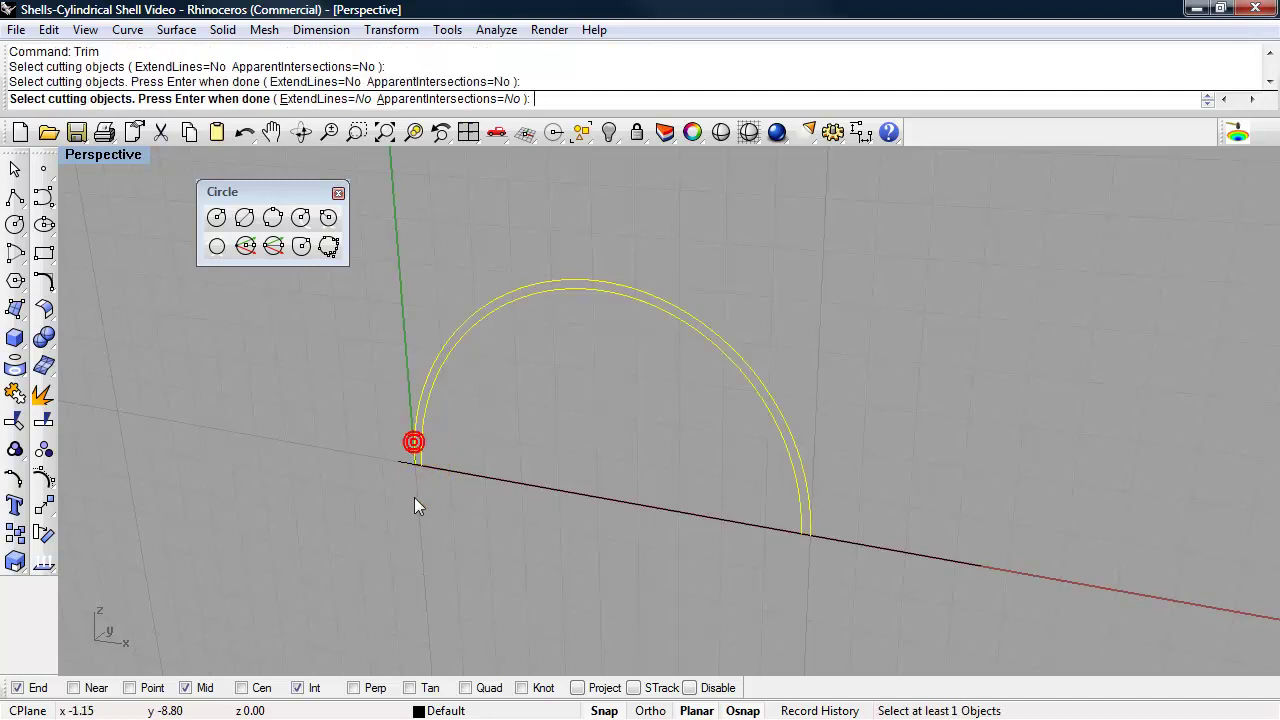
right_click(416, 500)
left_click(449, 468)
left_click(401, 463)
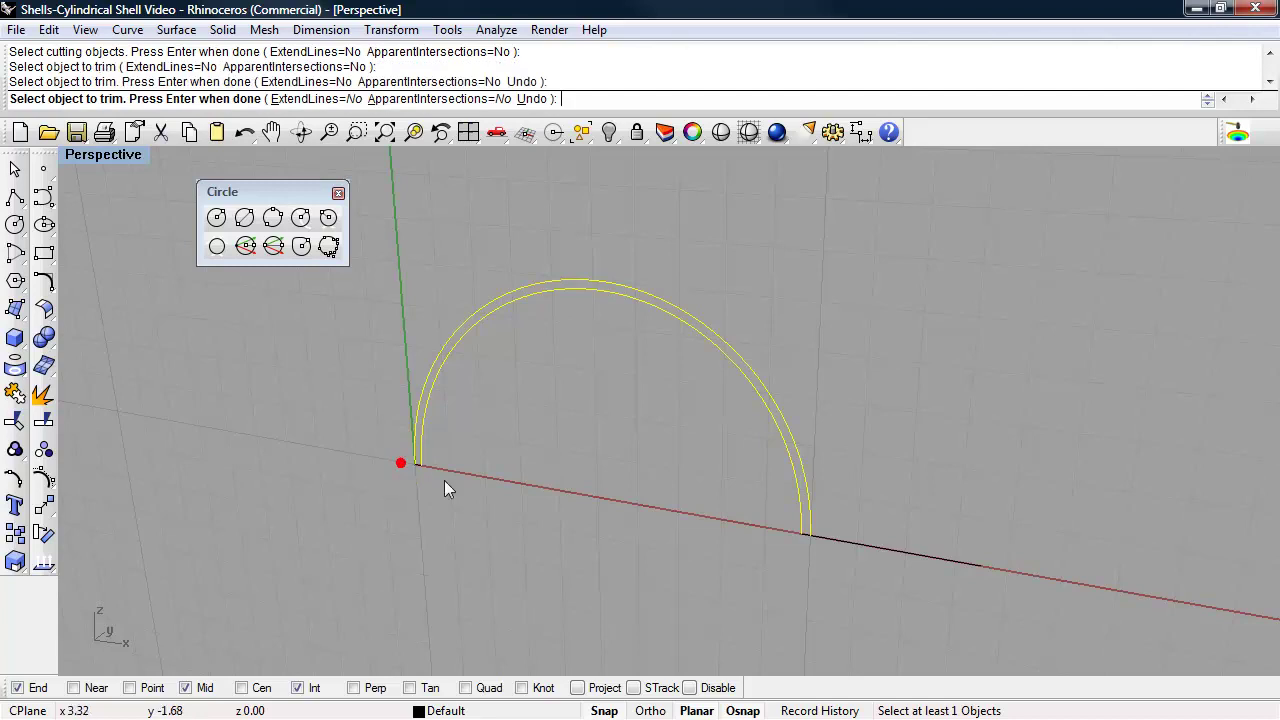
left_click(848, 538)
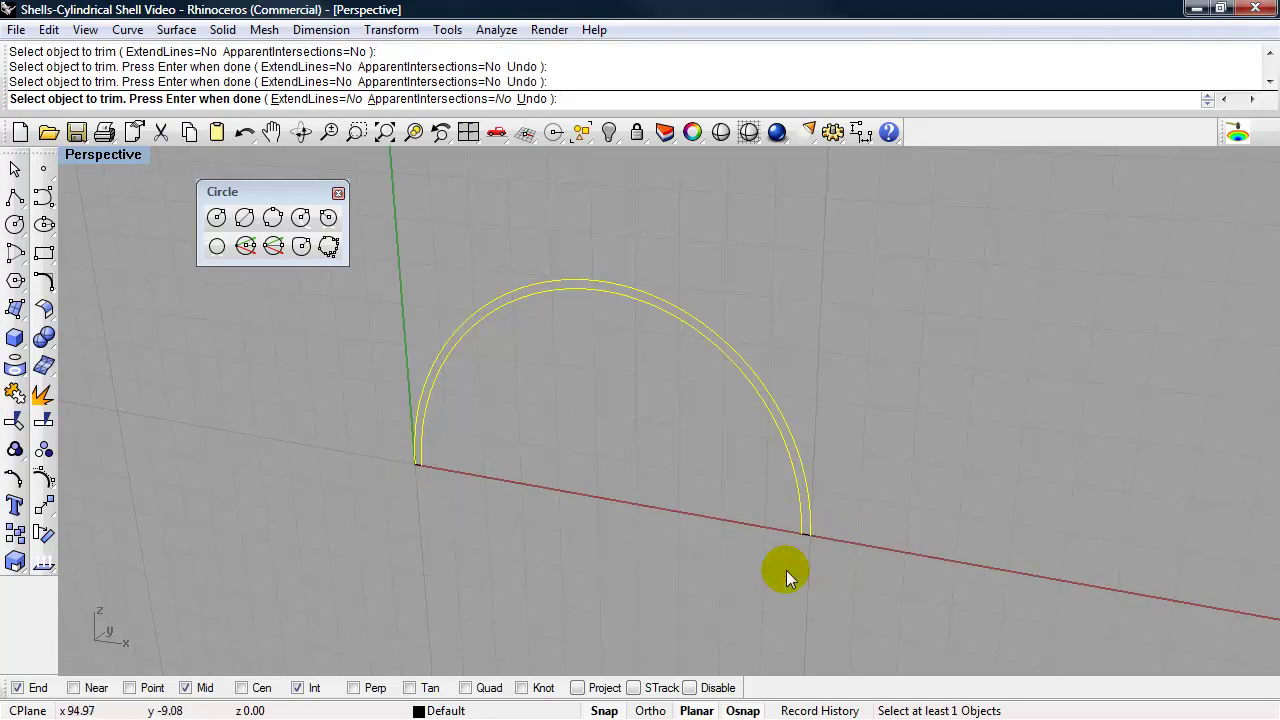
right_click(786, 570)
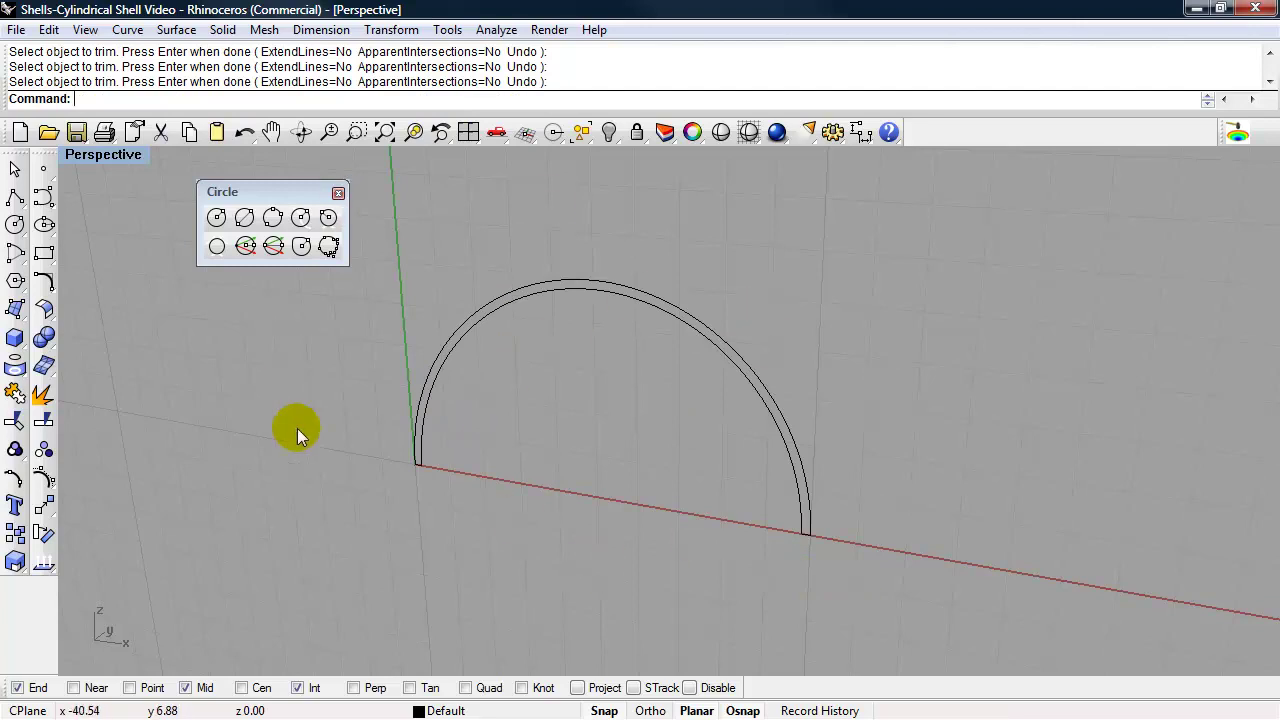
right_click_drag(549, 479, 548, 467)
scroll(548, 467, "up", 2)
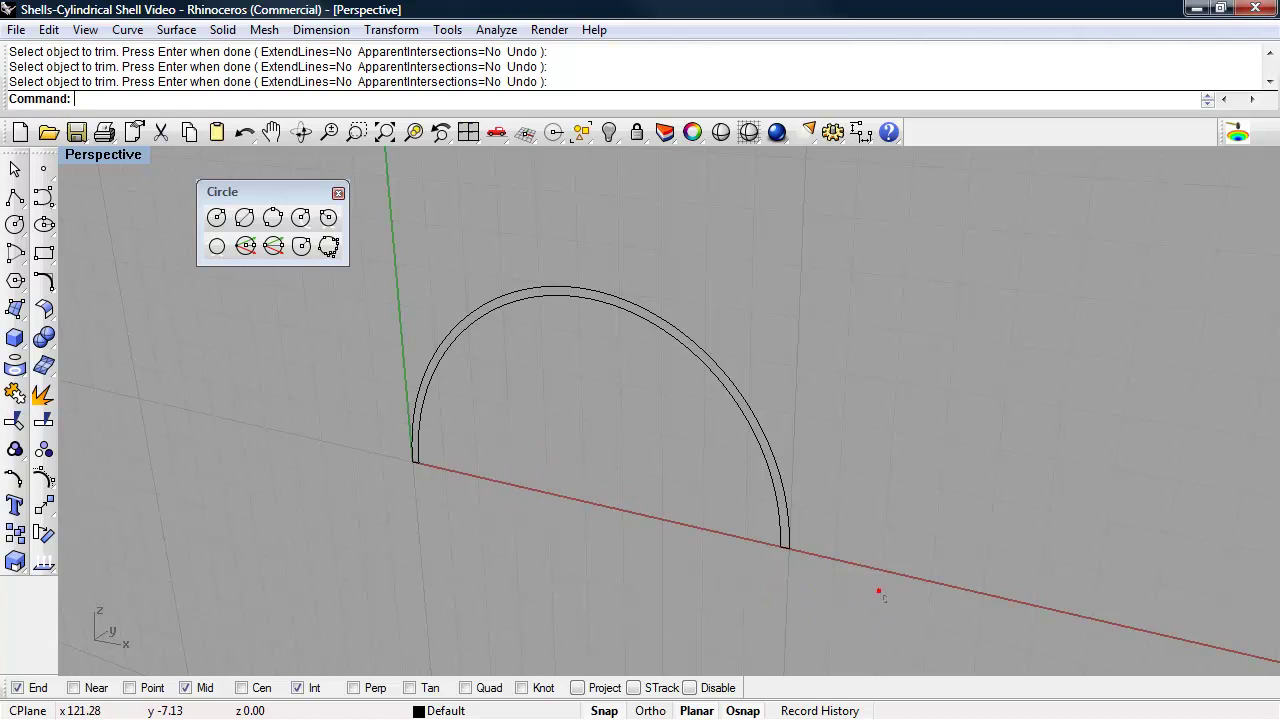
Step: Join the two arcs and two end lines into one closed half-ring curve
left_click_drag(886, 602, 372, 252)
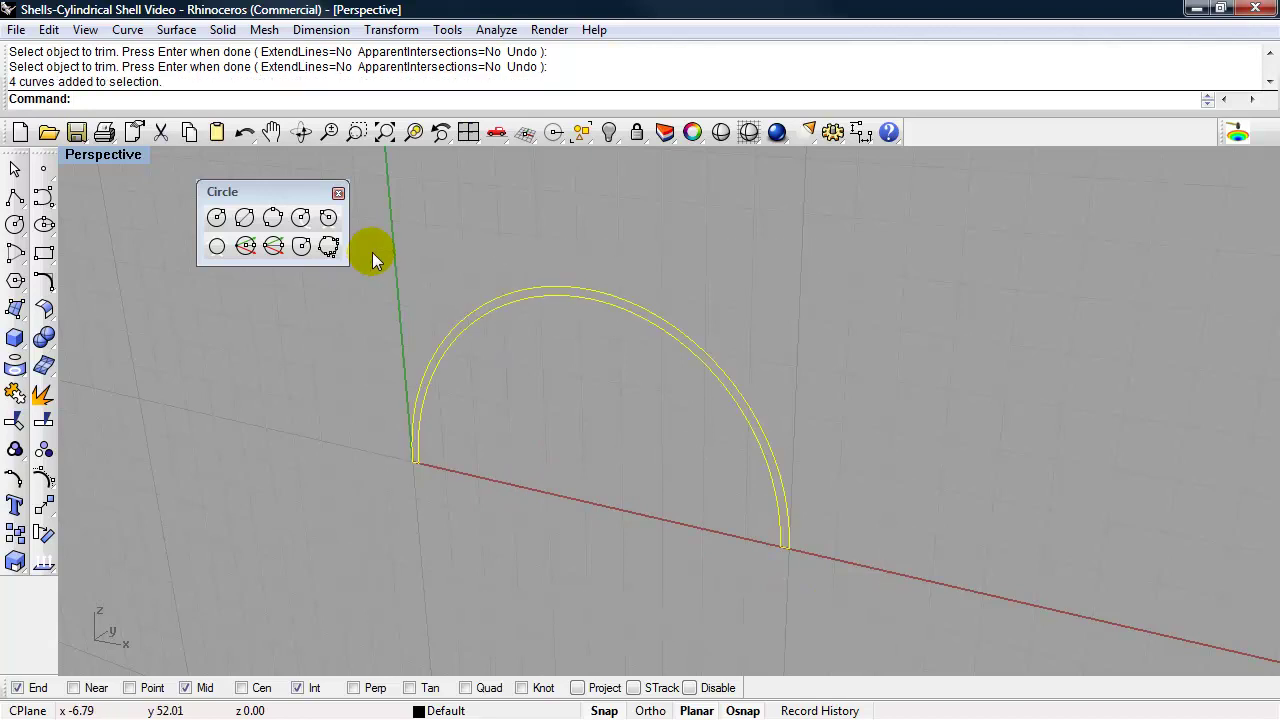
type("join")
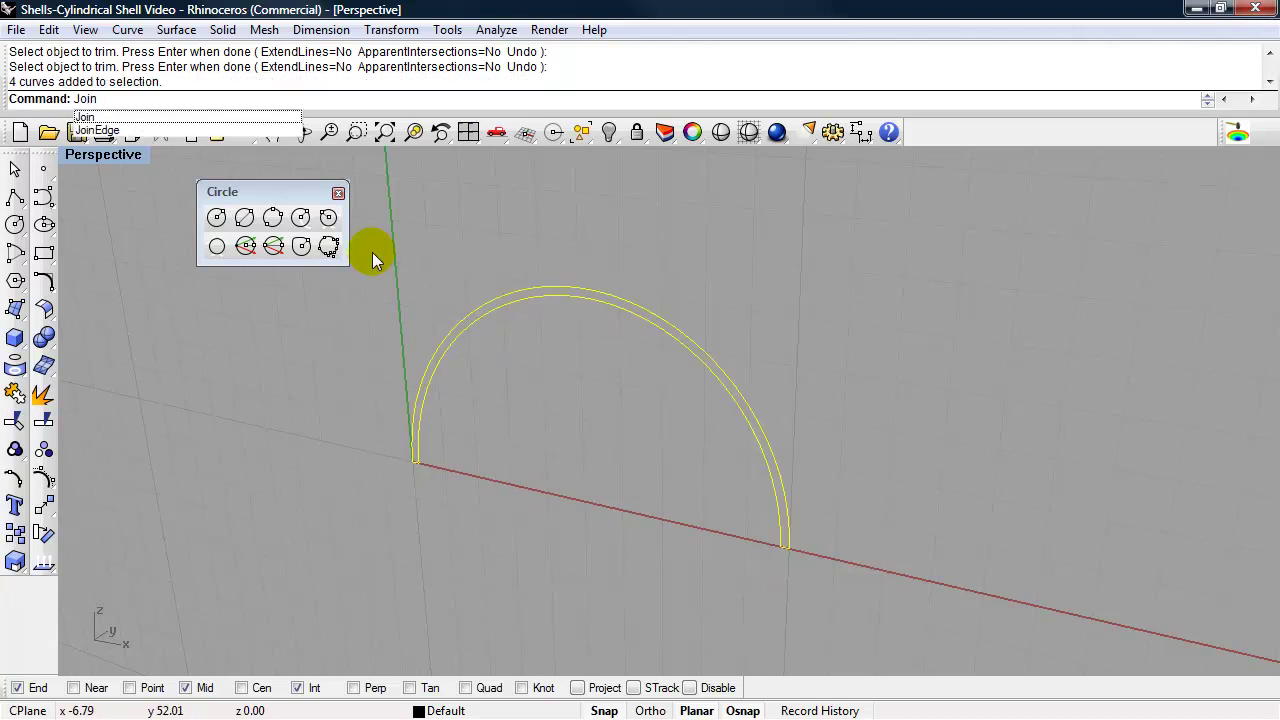
key("Return")
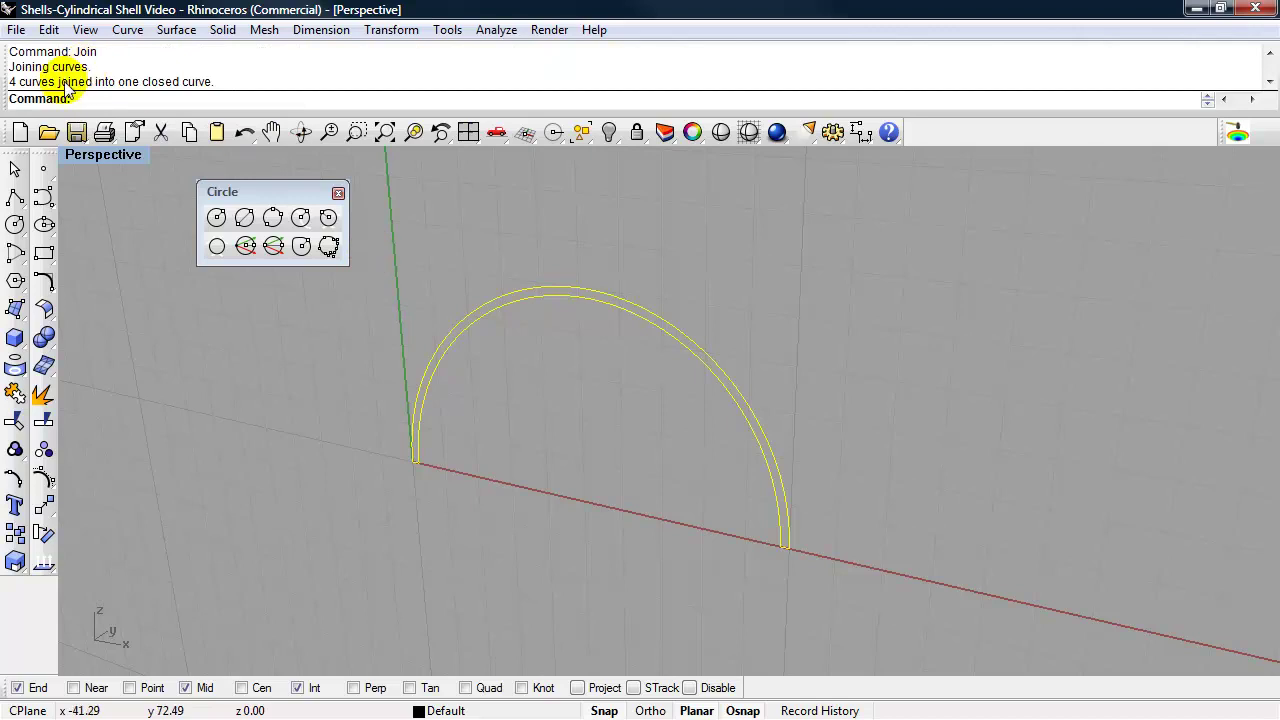
left_click_drag(212, 82, 10, 80)
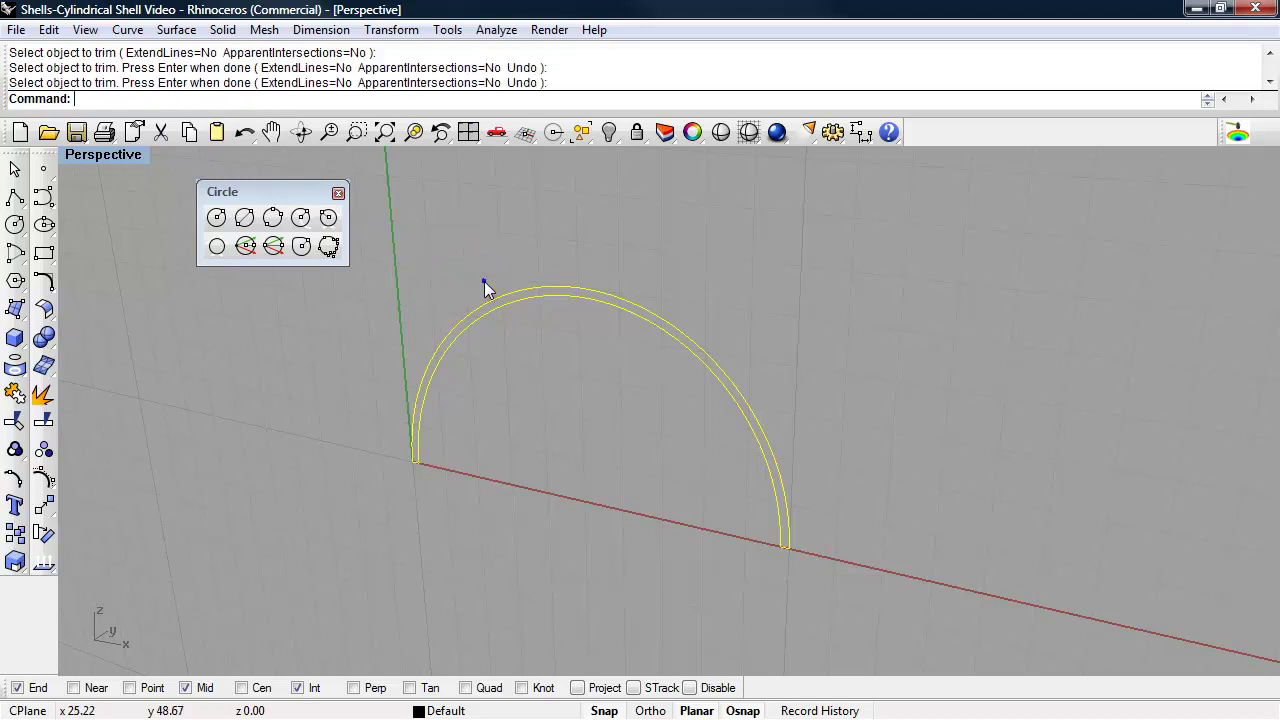
scroll(484, 284, "down", 5)
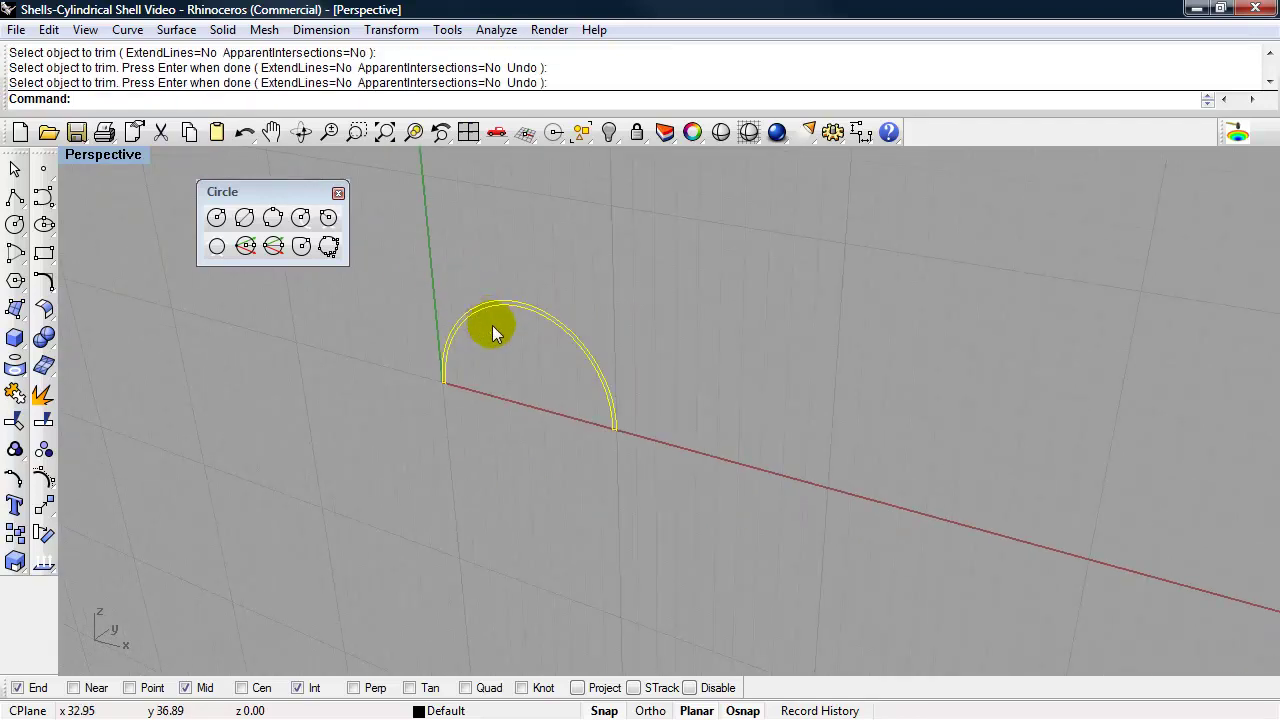
Step: Extrude the closed half-ring profile 300 units with ExtrudeCrv into a capped half-cylinder shell
right_click_drag(497, 329, 506, 395, "shift")
type("Ex")
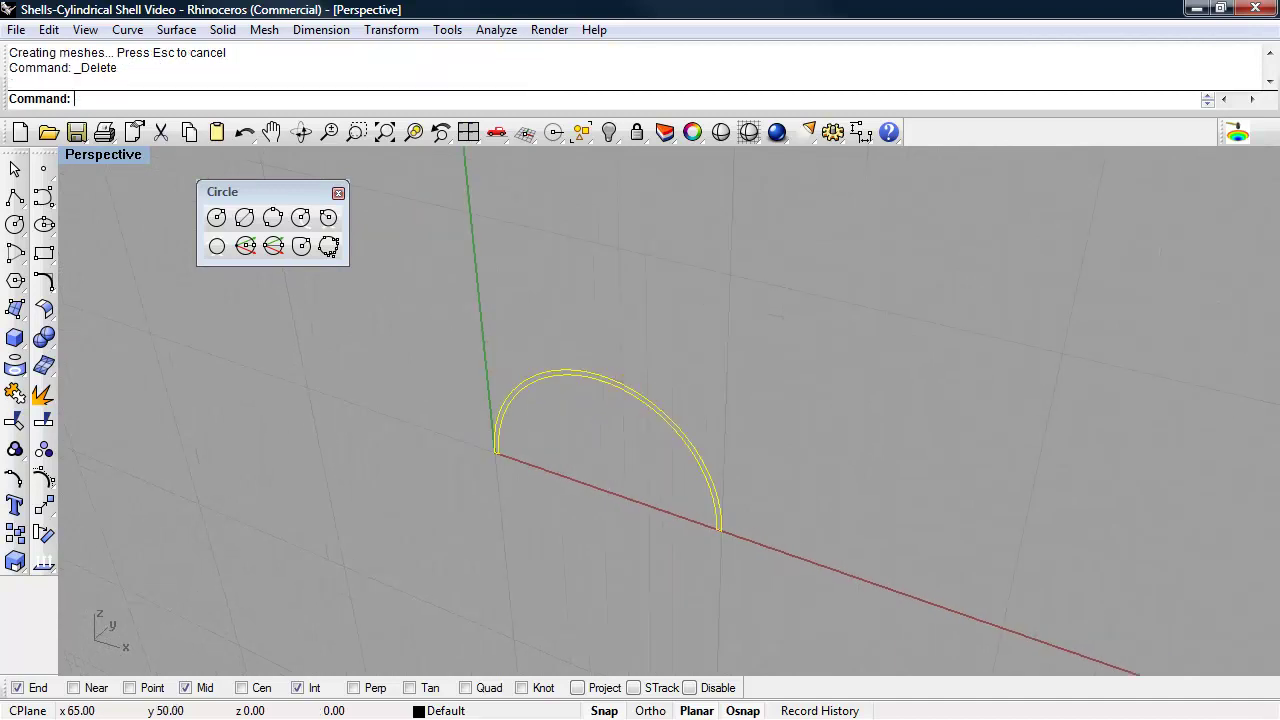
type("Extrude")
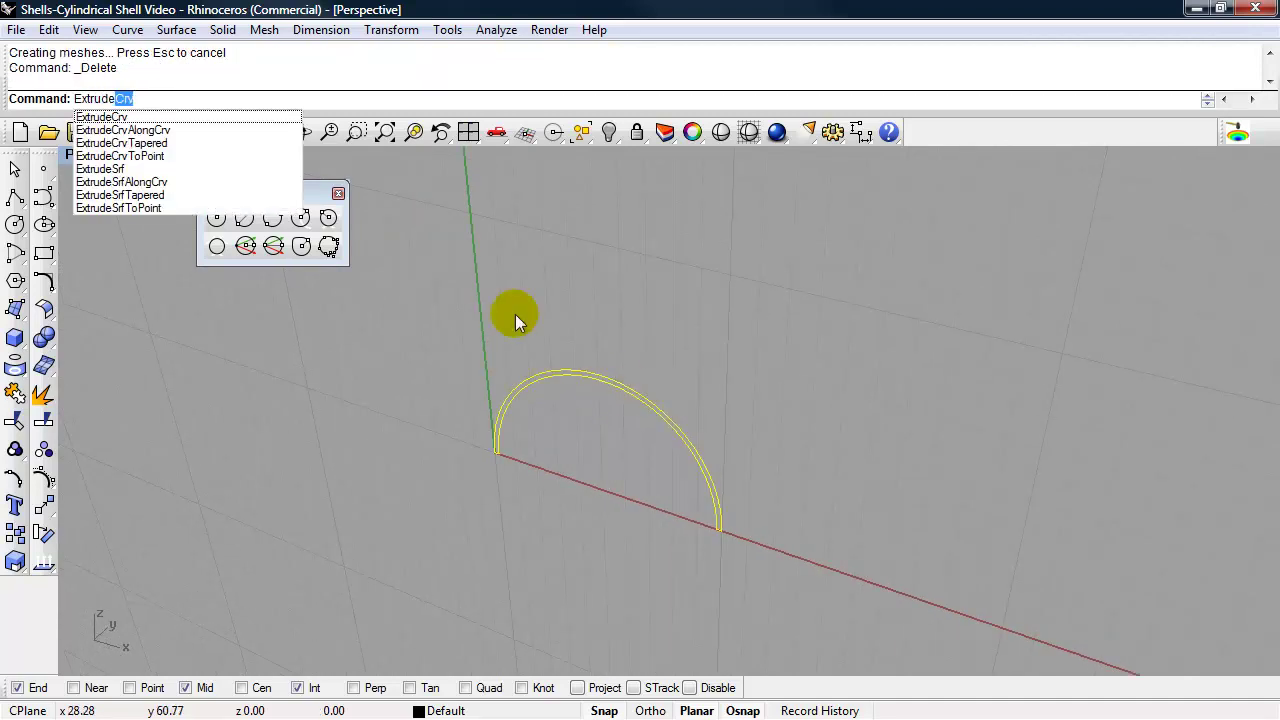
left_click(157, 116)
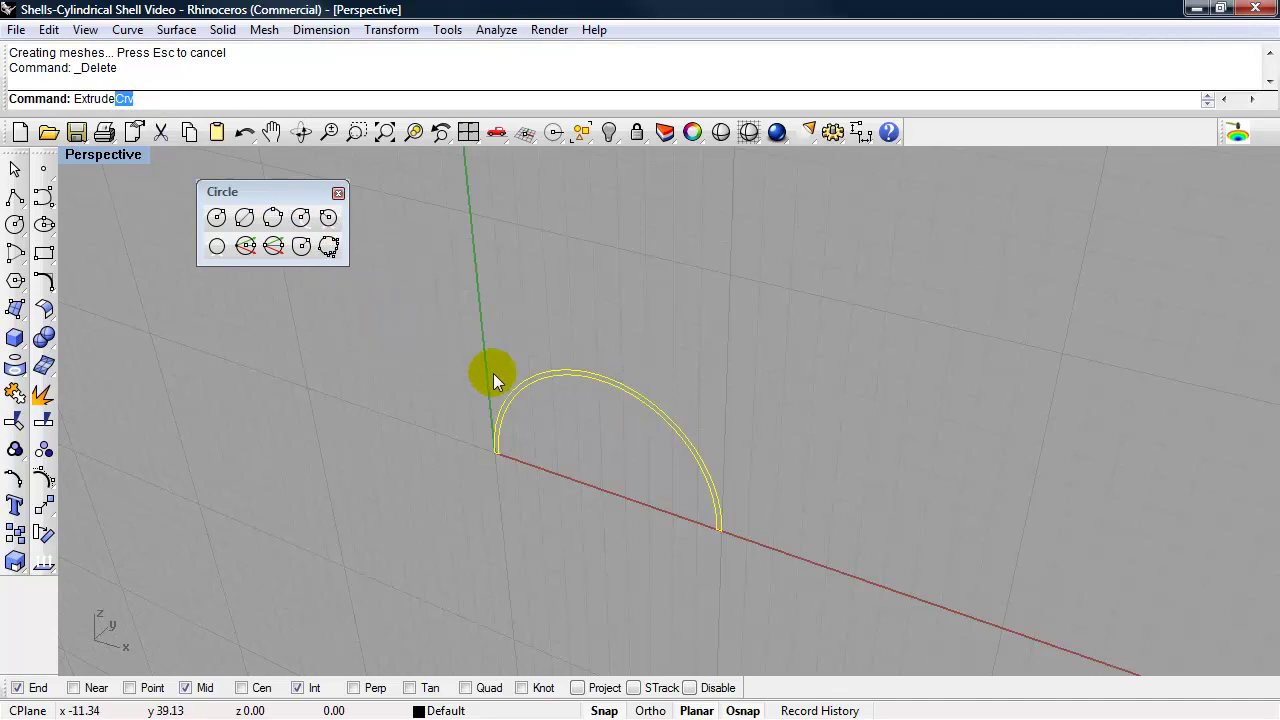
key("Return")
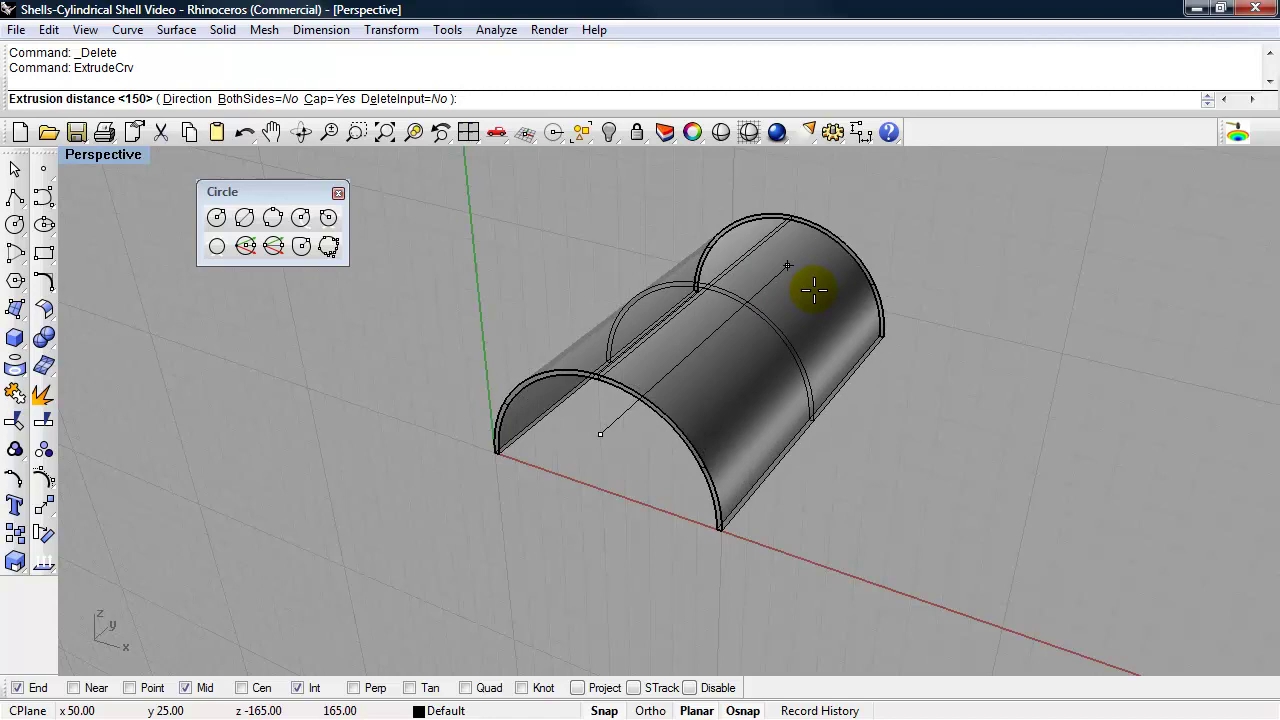
type("300")
key("Return")
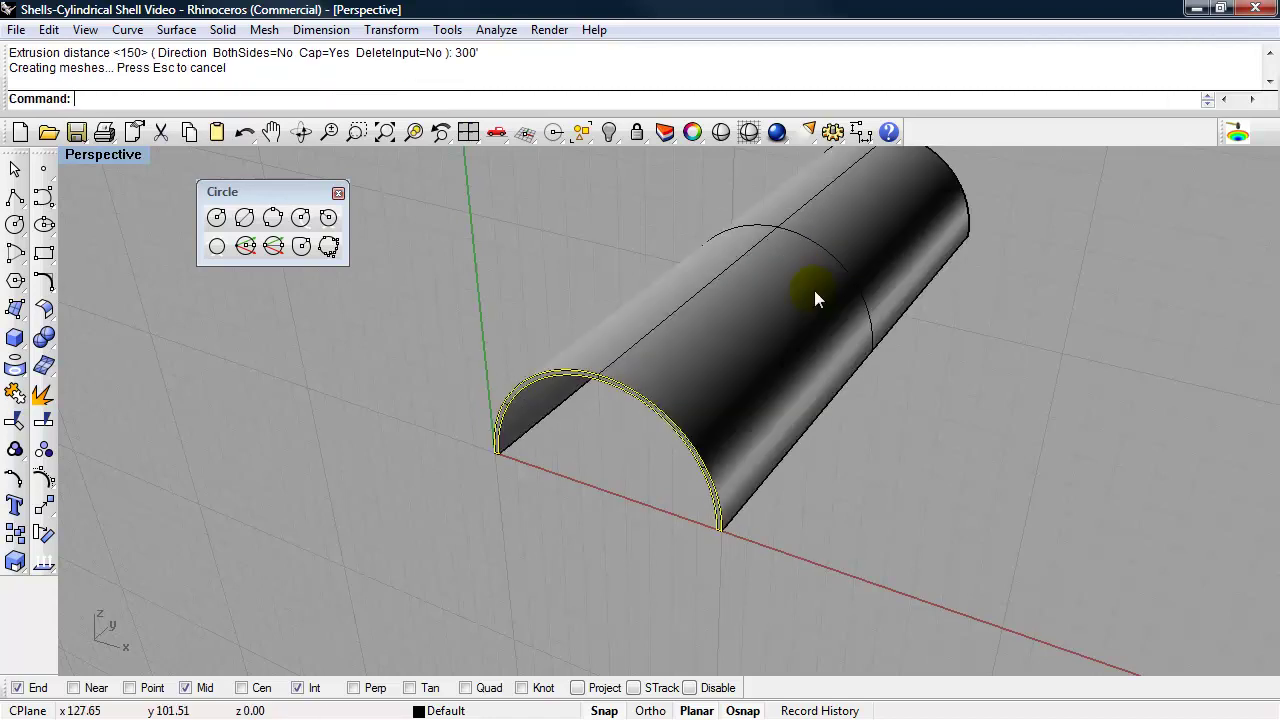
mouse_move(814, 290)
right_mouse_down()
mouse_move(806, 371)
mouse_move(830, 405)
mouse_move(794, 443)
mouse_move(916, 372)
mouse_move(857, 363)
mouse_move(894, 371)
mouse_move(929, 337)
mouse_move(835, 346)
mouse_move(649, 406)
right_mouse_up()
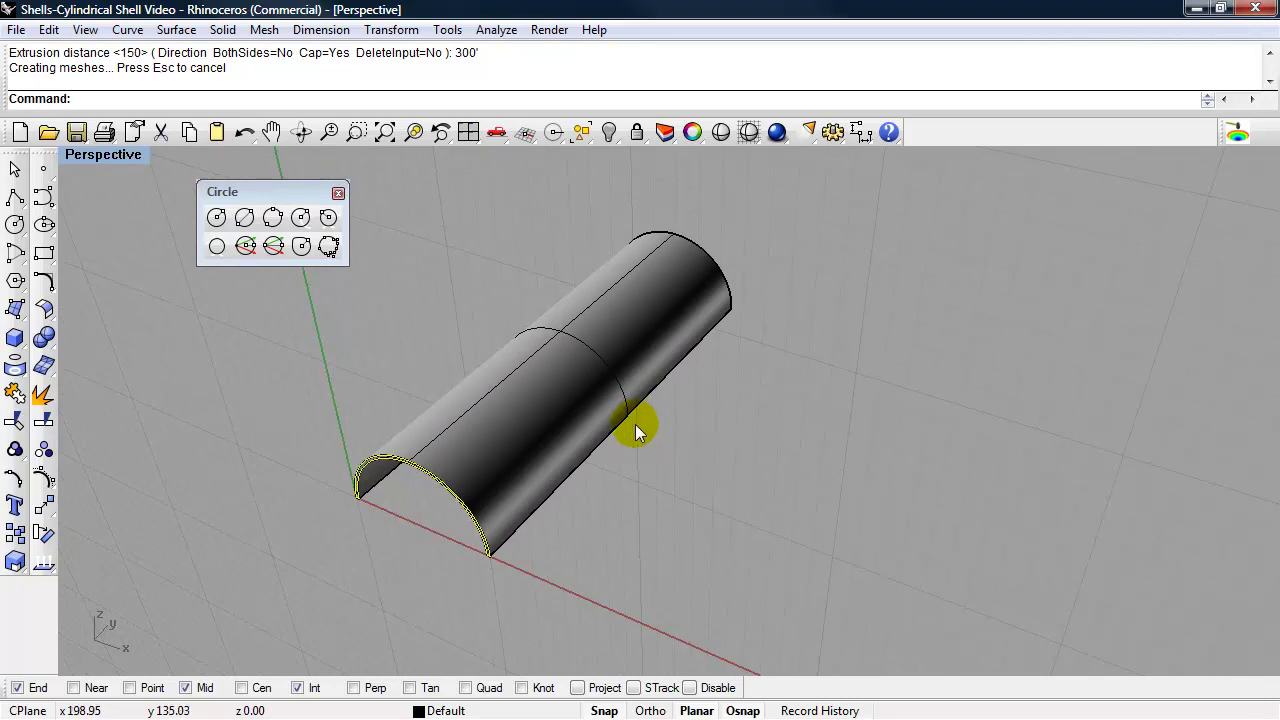
type("Mir")
Step: Mirror the shell about its corner edge to create a second shell beside it
key("Return")
left_click(643, 428)
left_click(661, 379)
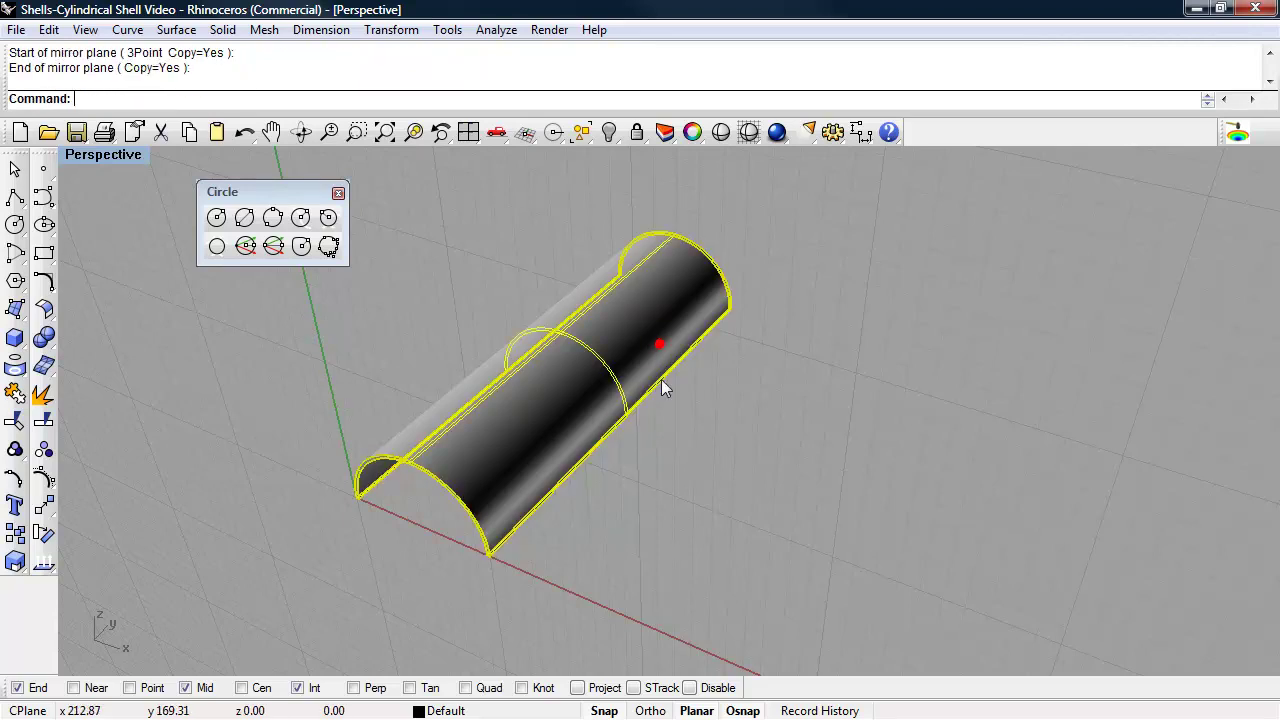
type("Mirror")
key("Return")
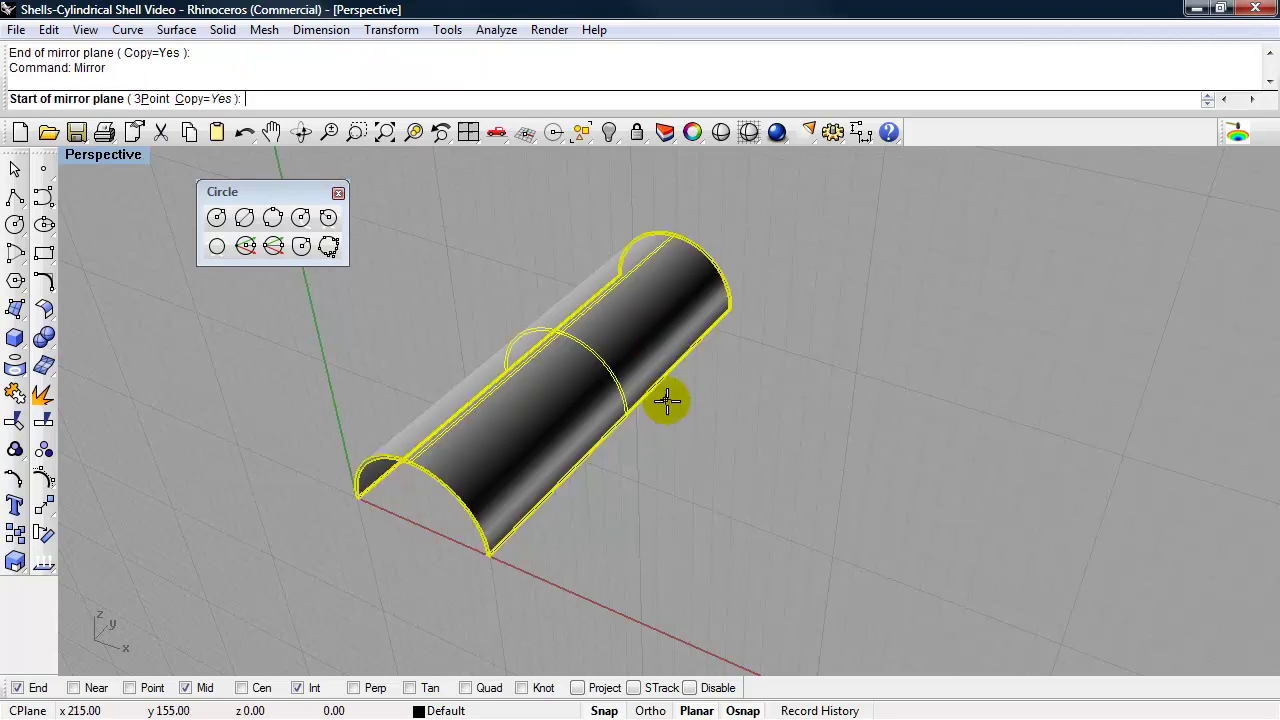
left_click(491, 562)
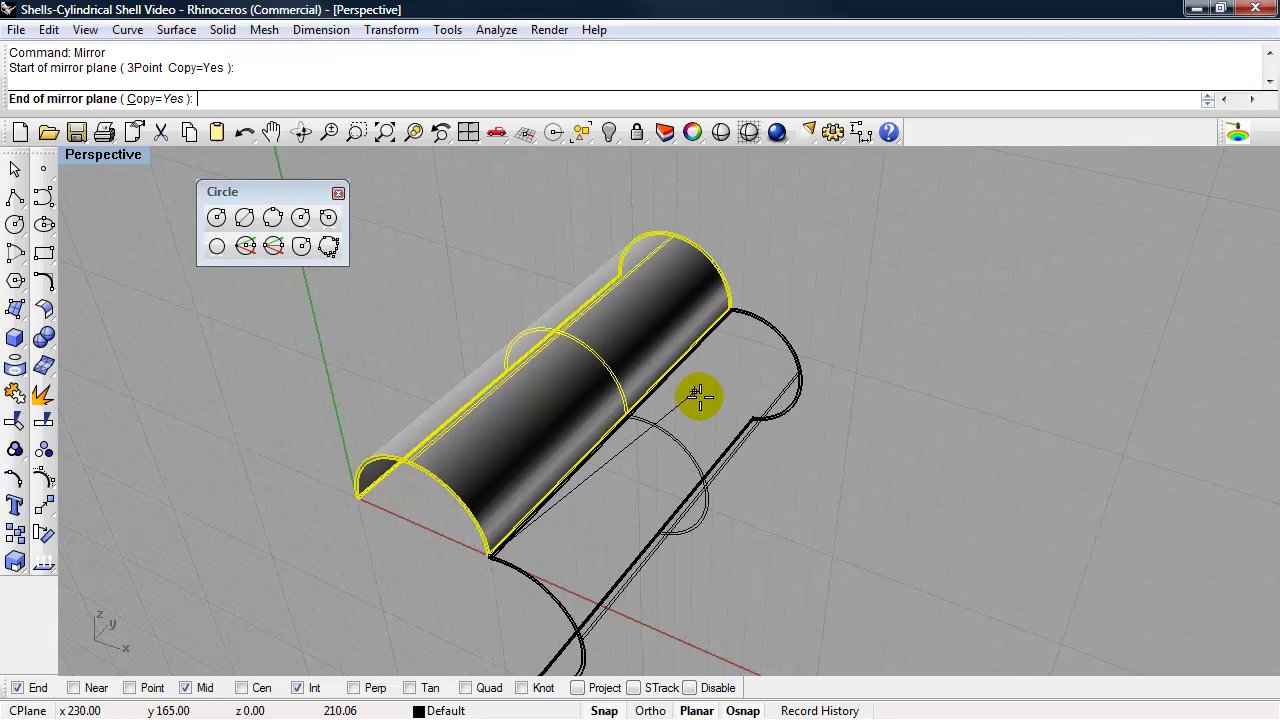
left_click(750, 248)
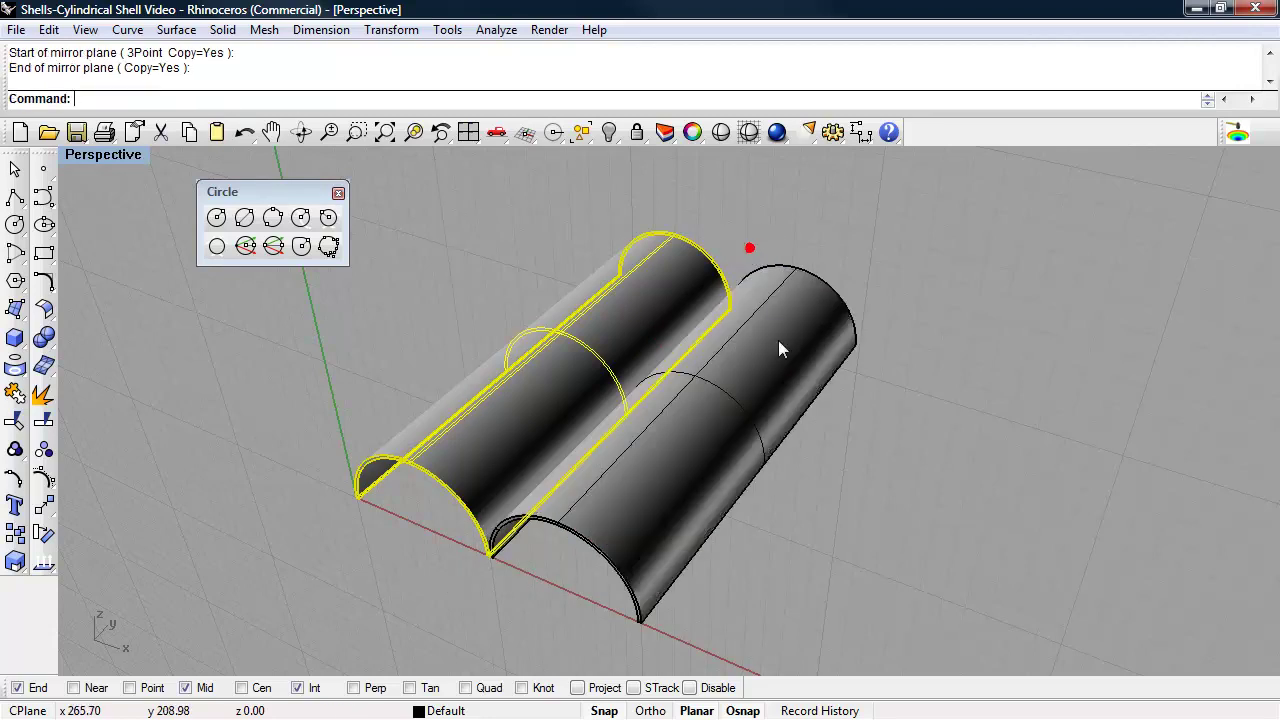
scroll(772, 381, "down", 3)
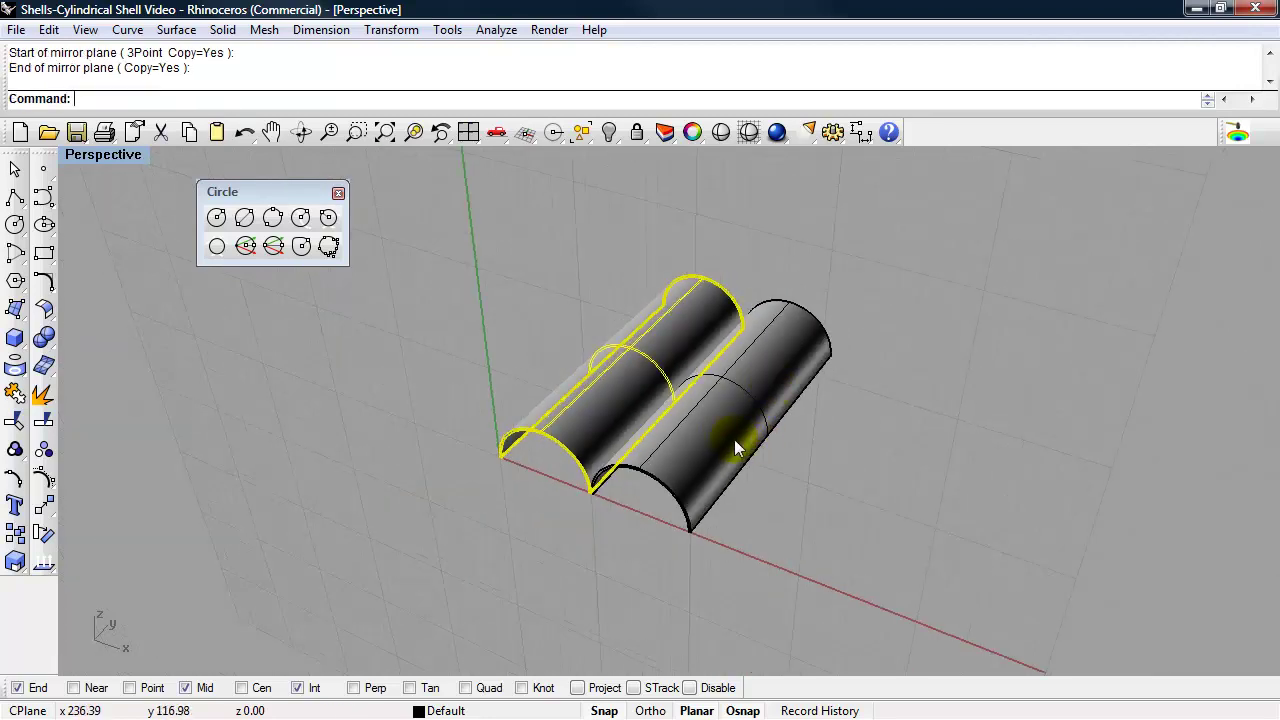
Step: Mirror both shells across the outer front corner, giving four shells
left_click(800, 255)
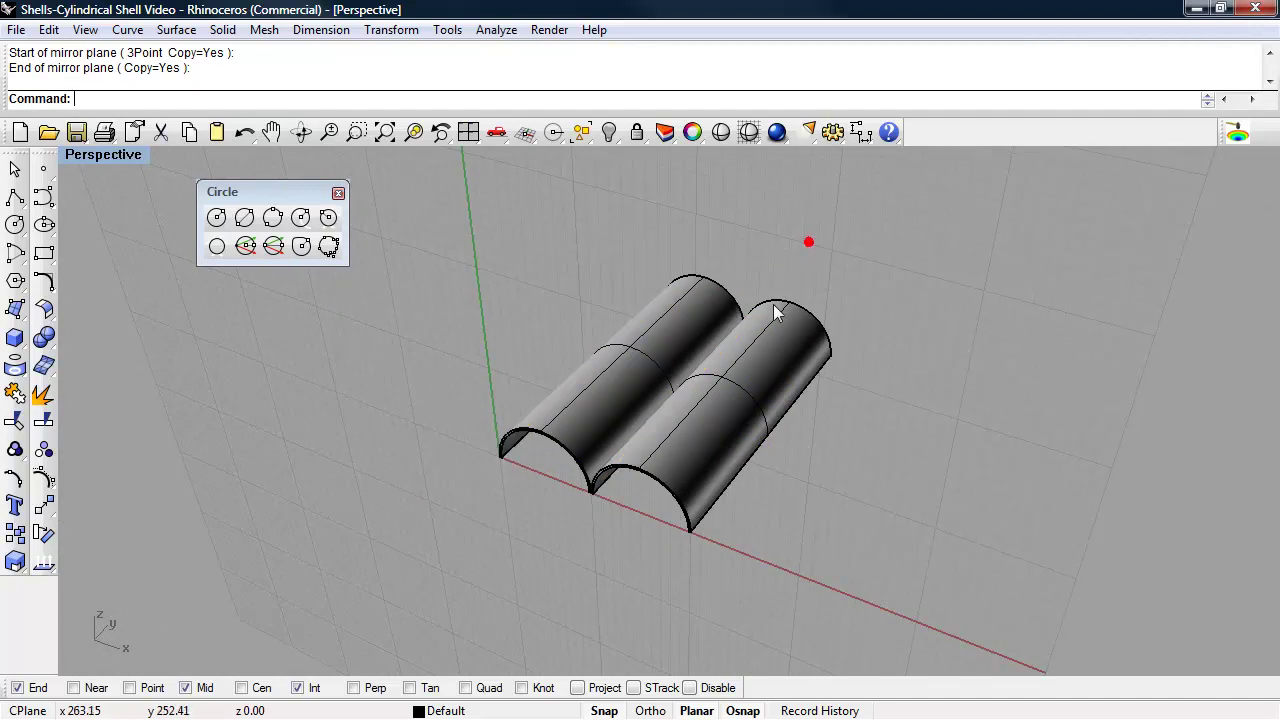
left_click(765, 347)
left_click(687, 345, "shift")
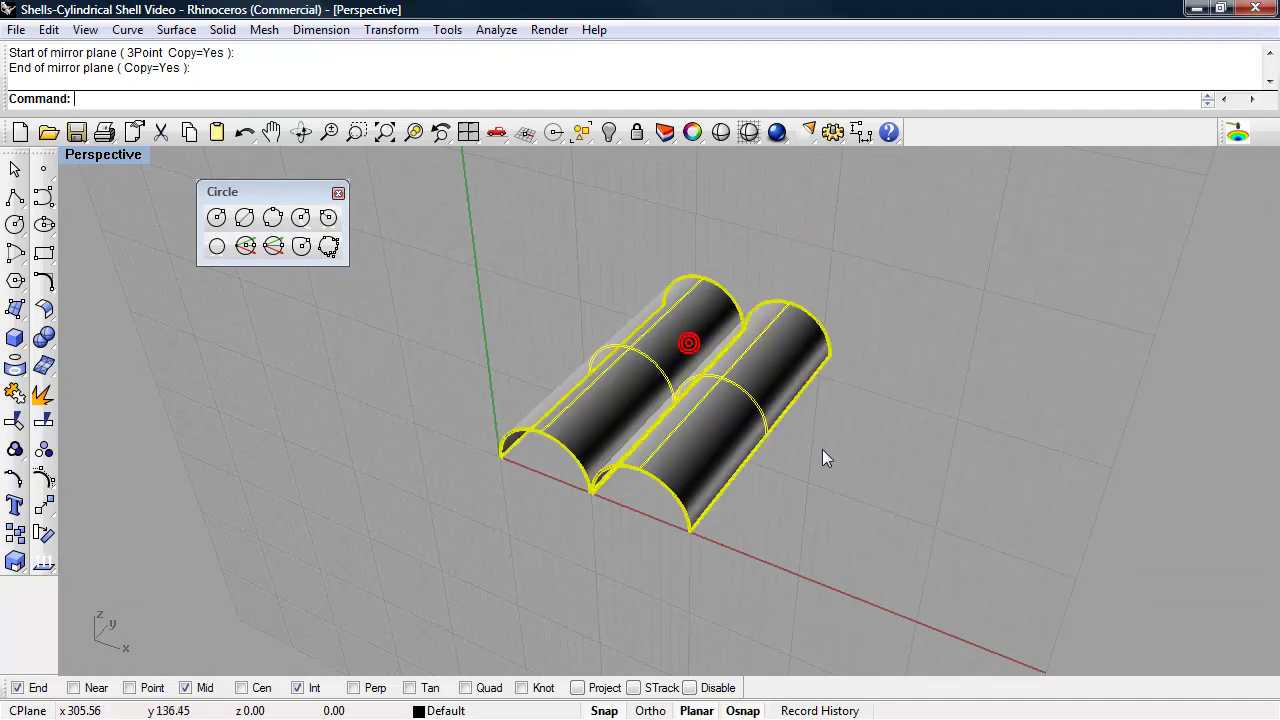
key("Return")
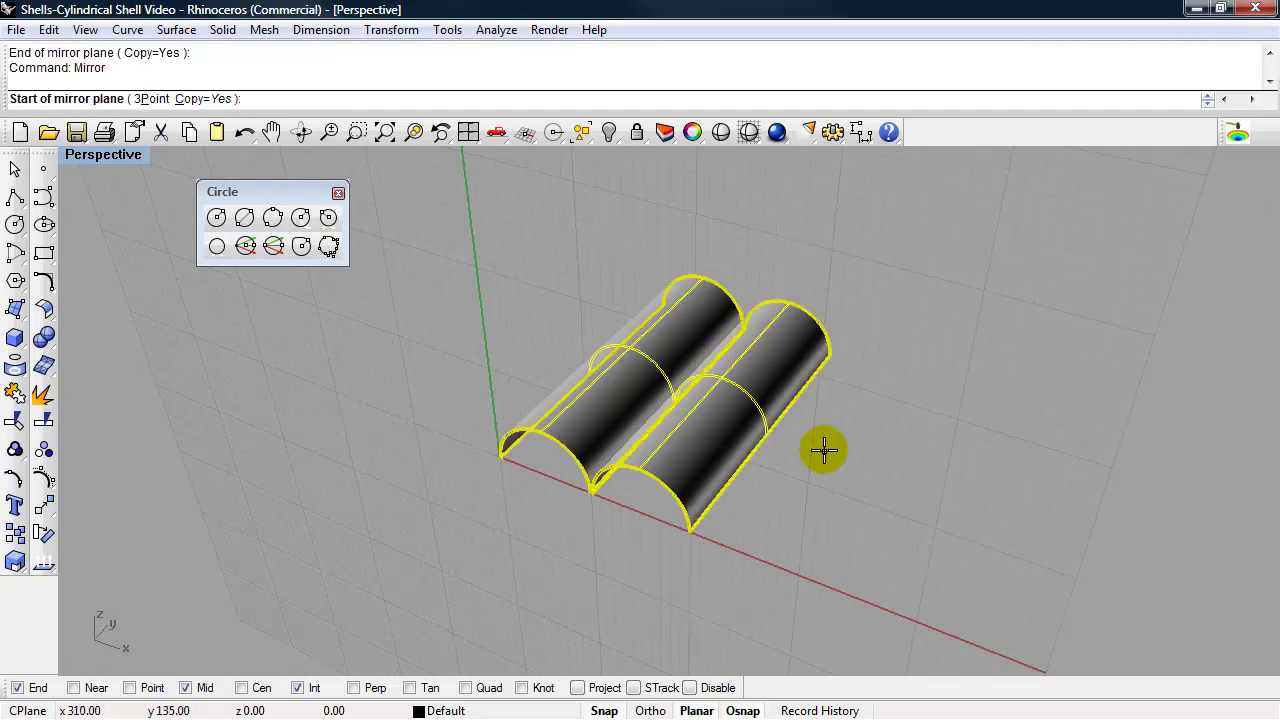
left_click(688, 531)
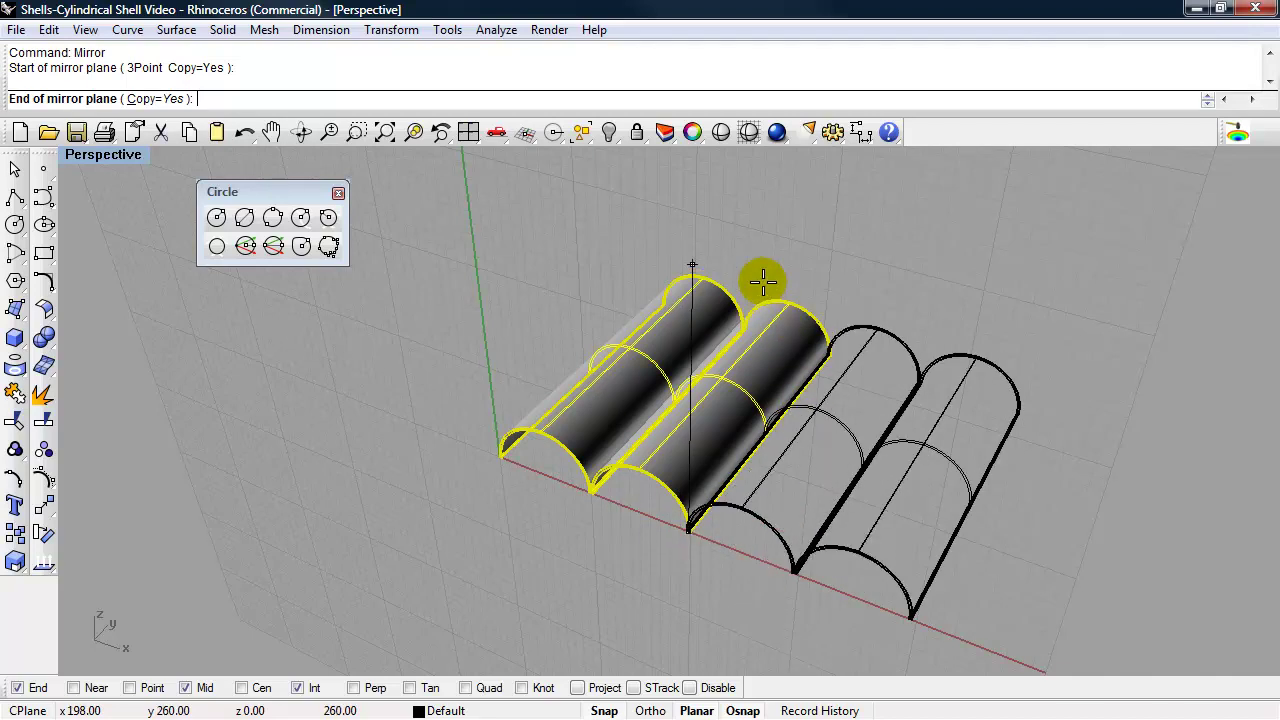
left_click(783, 256)
right_click_drag(646, 575, 568, 456)
left_click(637, 539)
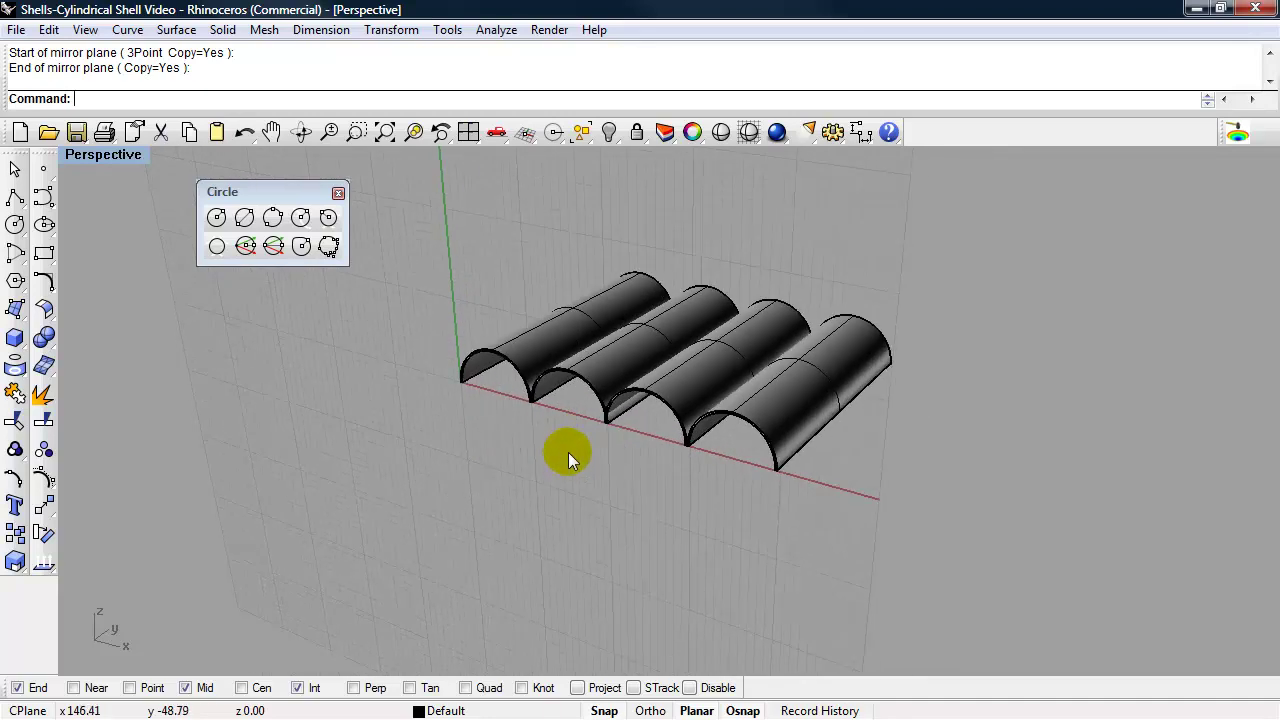
Step: Move the third and fourth shells so their end meets the second shell, closing the gap
scroll(576, 441, "up", 3)
scroll(590, 425, "up", 3)
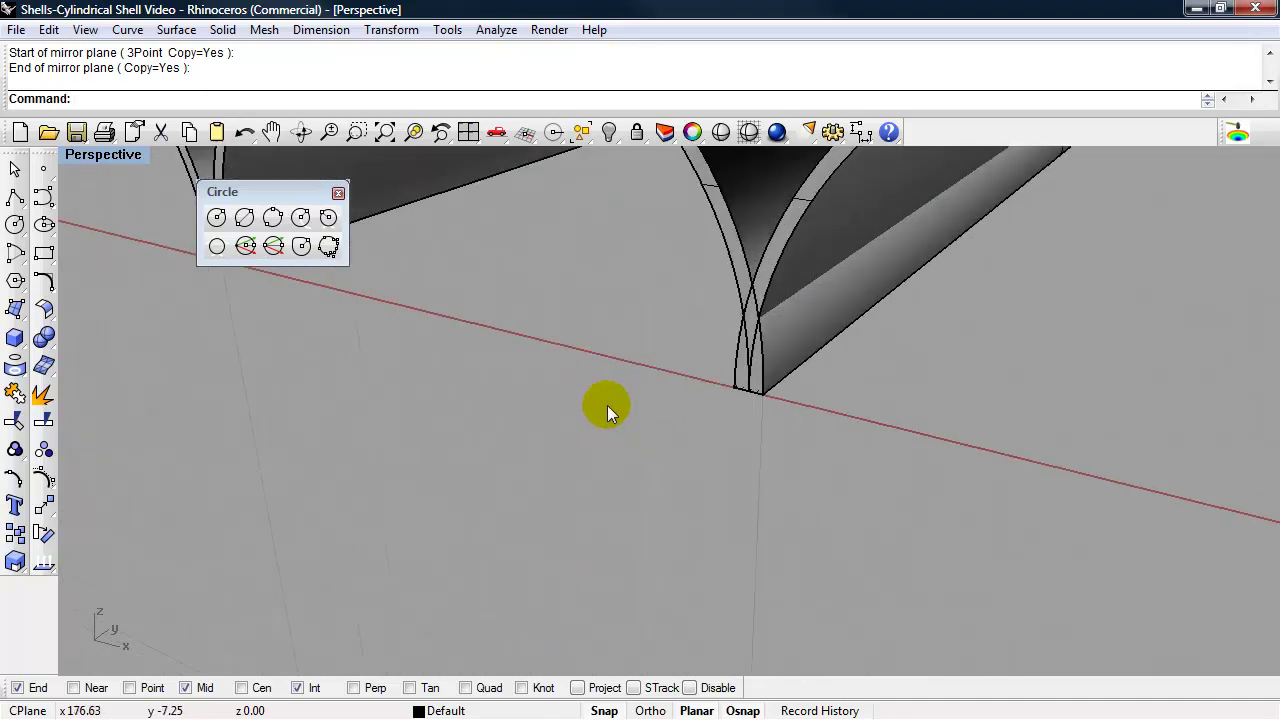
scroll(607, 405, "down", 5)
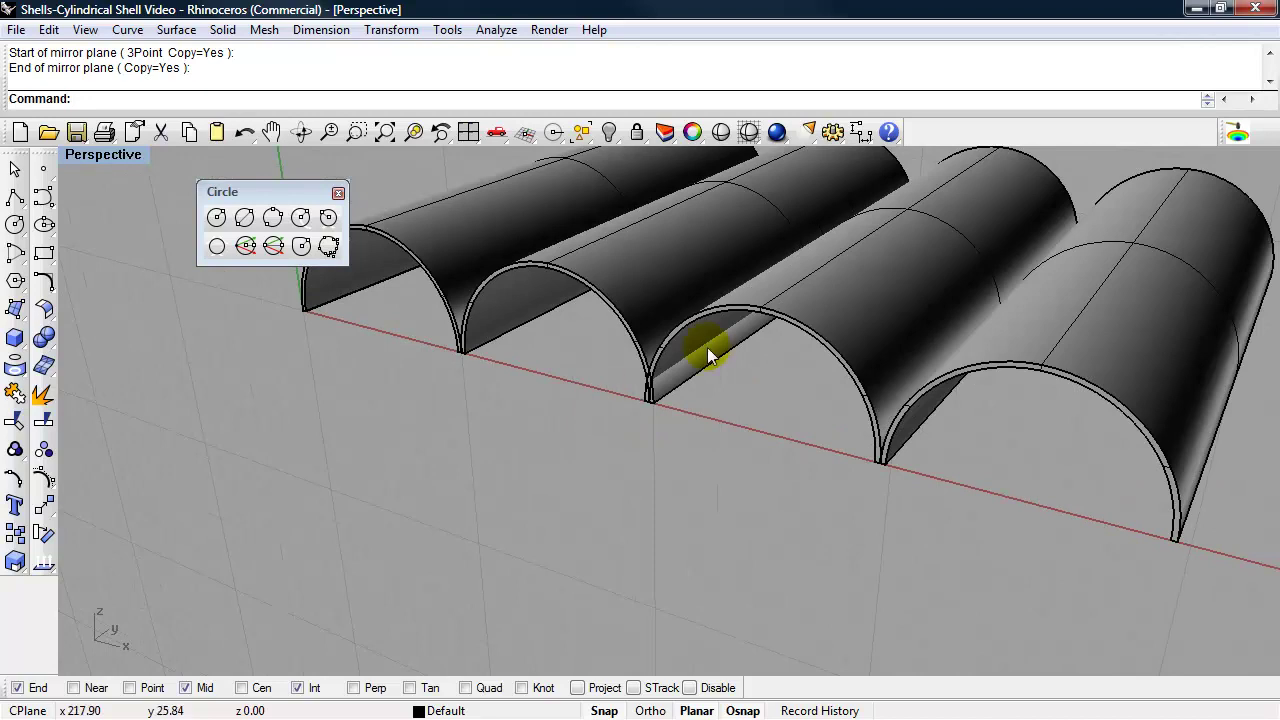
left_click(858, 381)
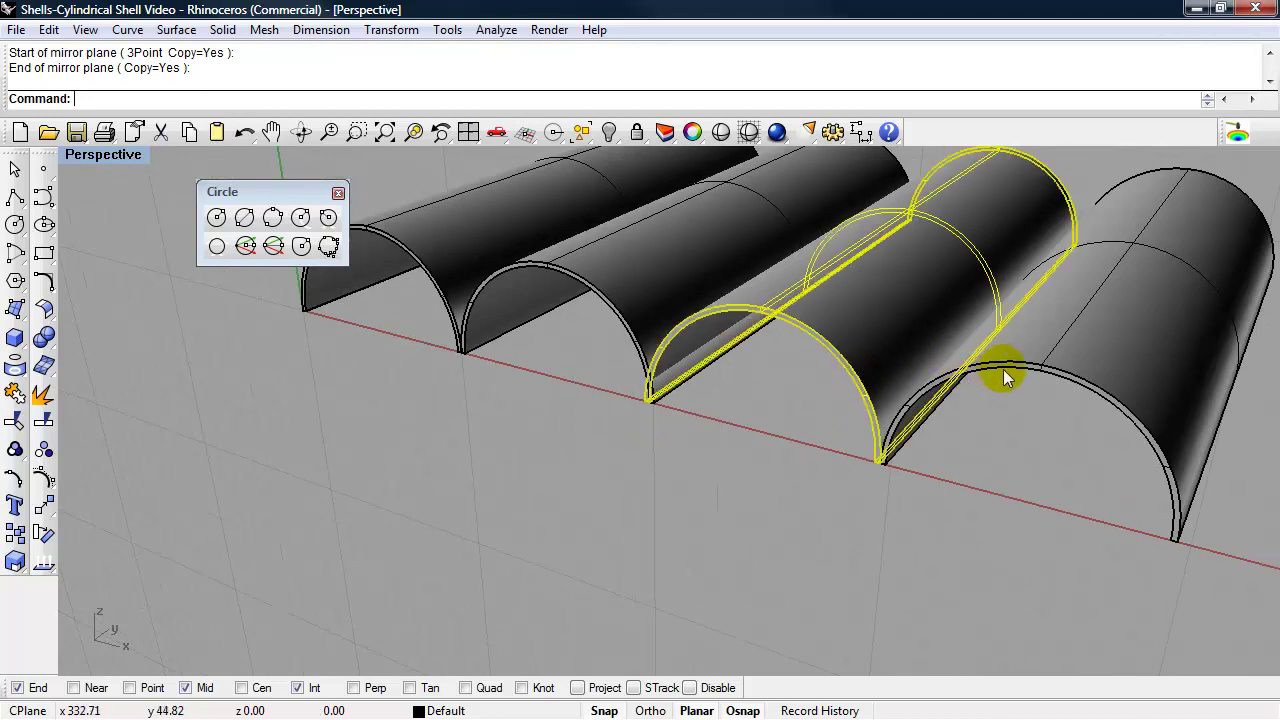
left_click(1003, 374, "shift")
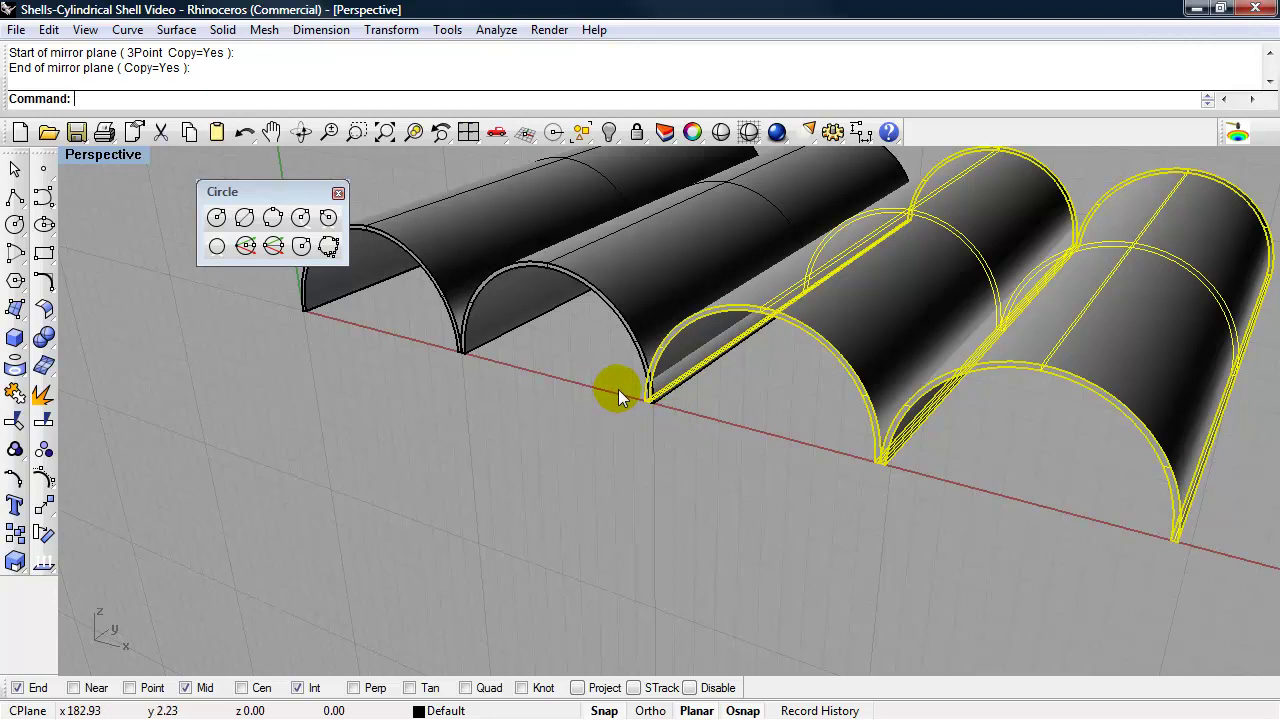
type("Move")
key("Return")
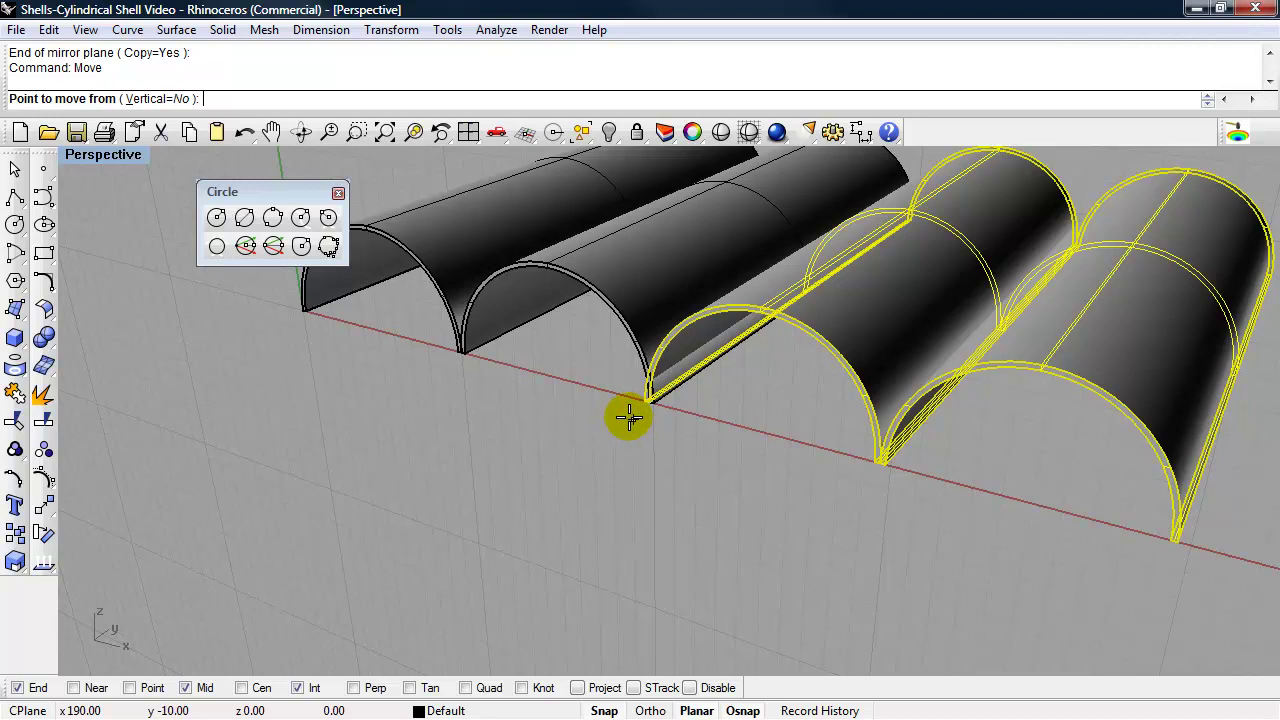
scroll(628, 418, "up", 5)
left_click(665, 379)
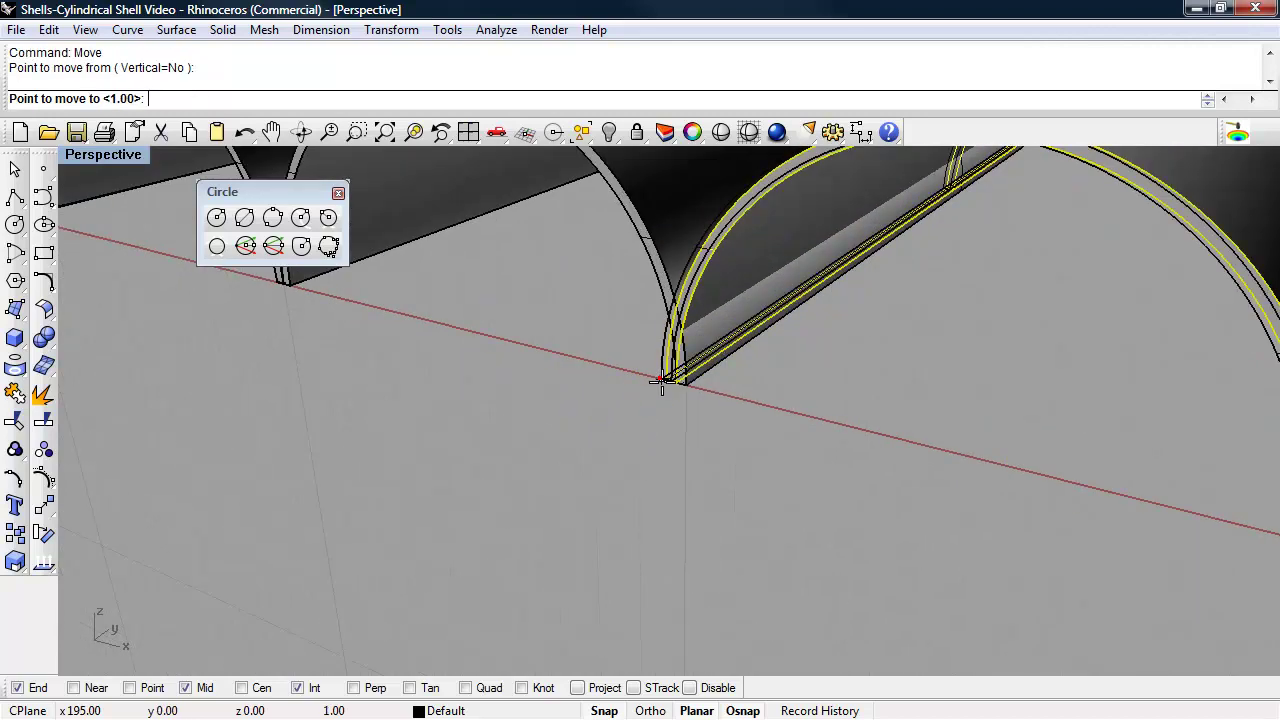
left_click(679, 384)
scroll(605, 404, "down", 5)
left_click(623, 457)
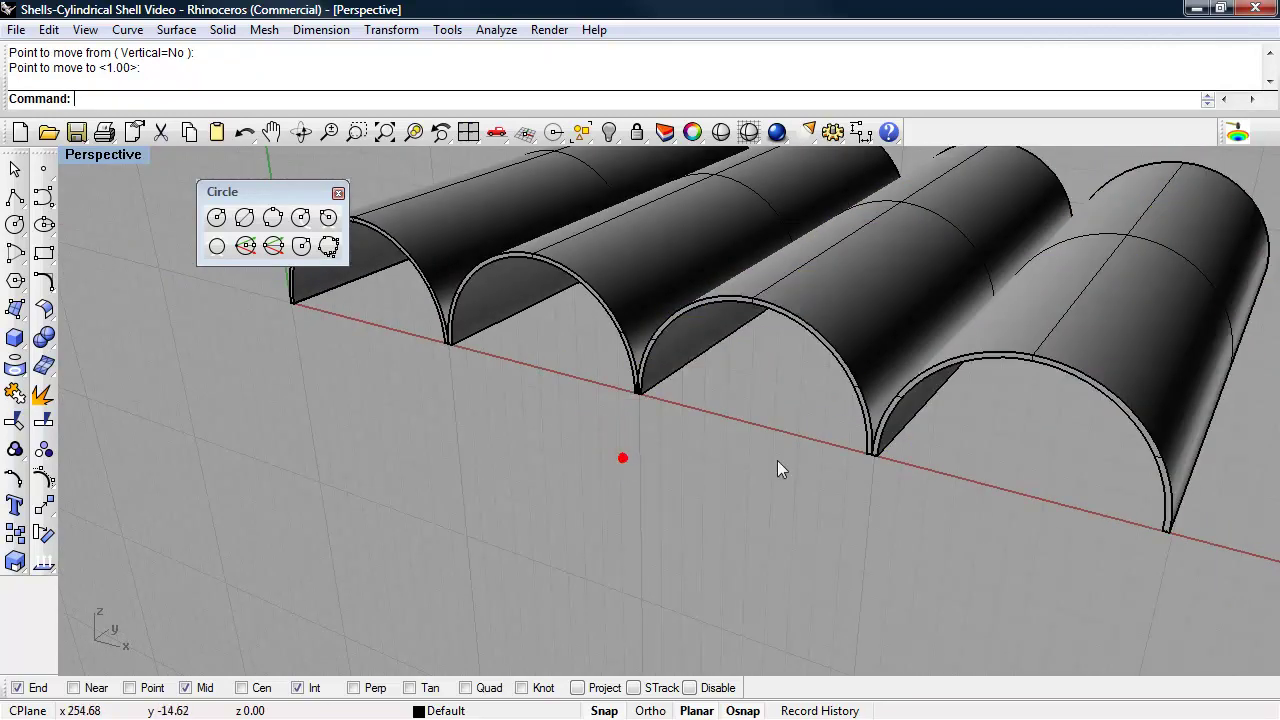
scroll(785, 459, "down", 5)
right_click_drag(756, 457, 749, 480)
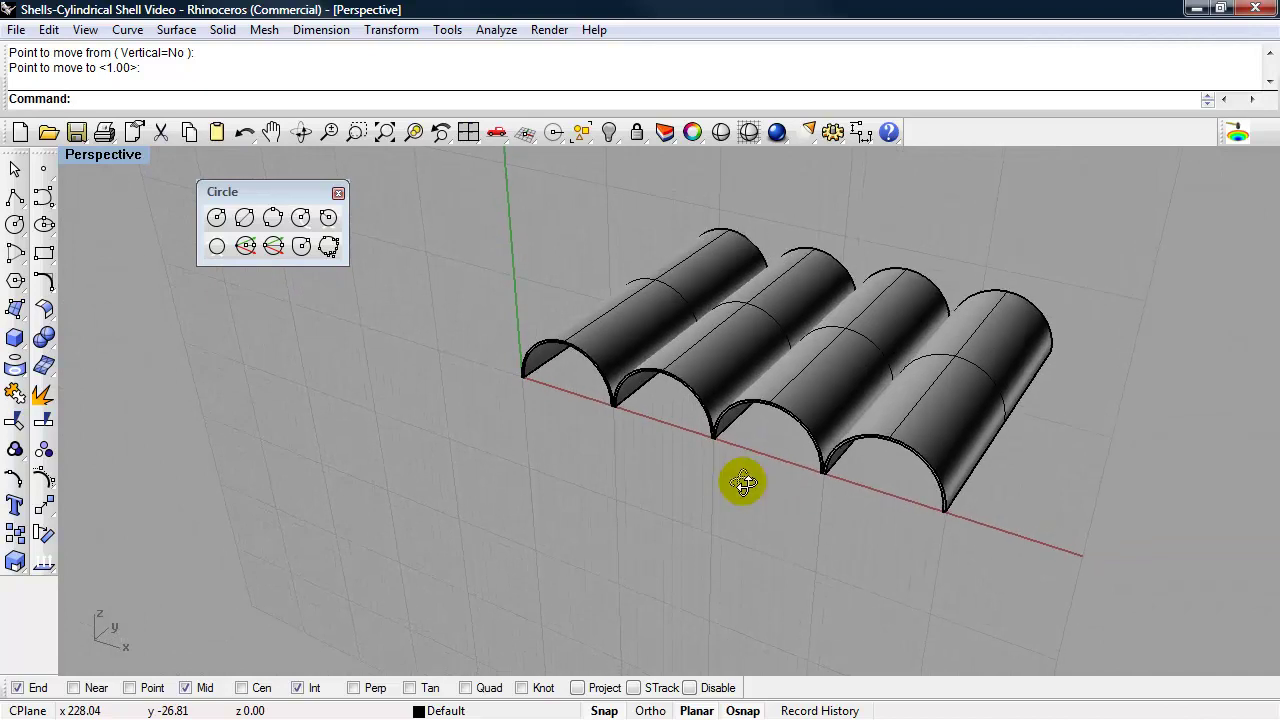
Step: Select all four shells and move them about 455 units along the red axis
scroll(558, 397, "up", 2)
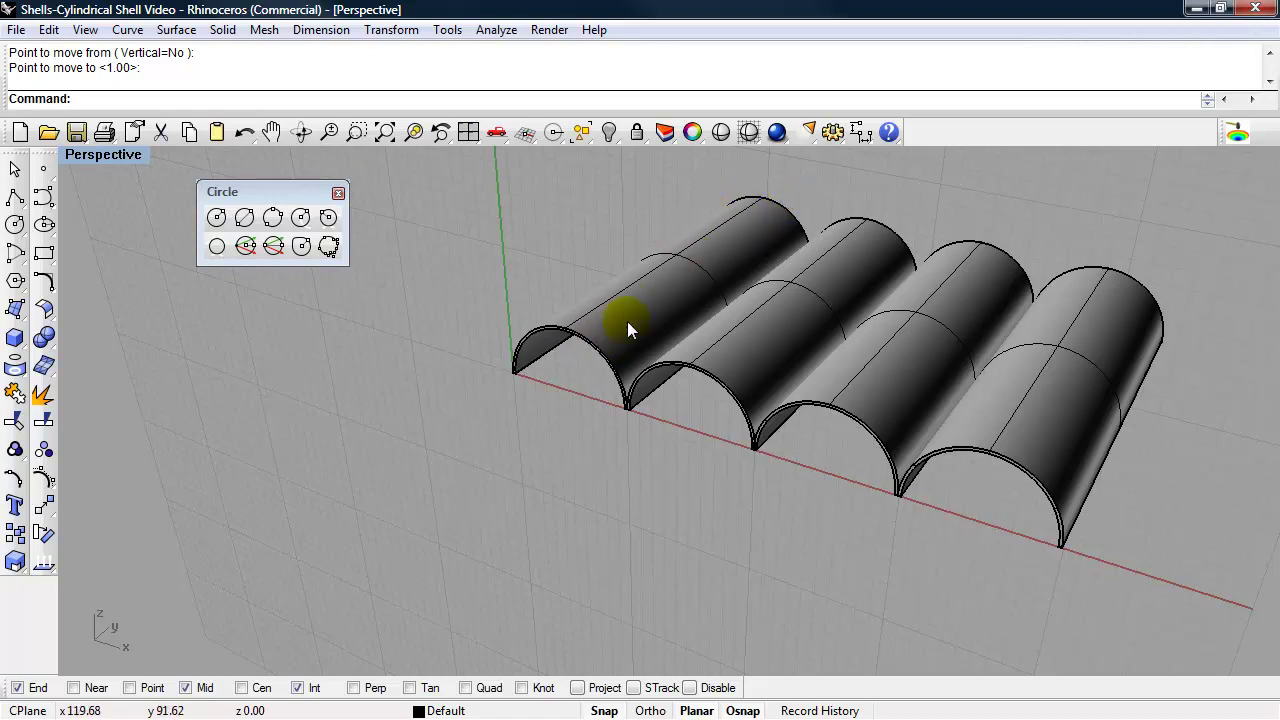
right_click_drag(558, 425, 576, 323)
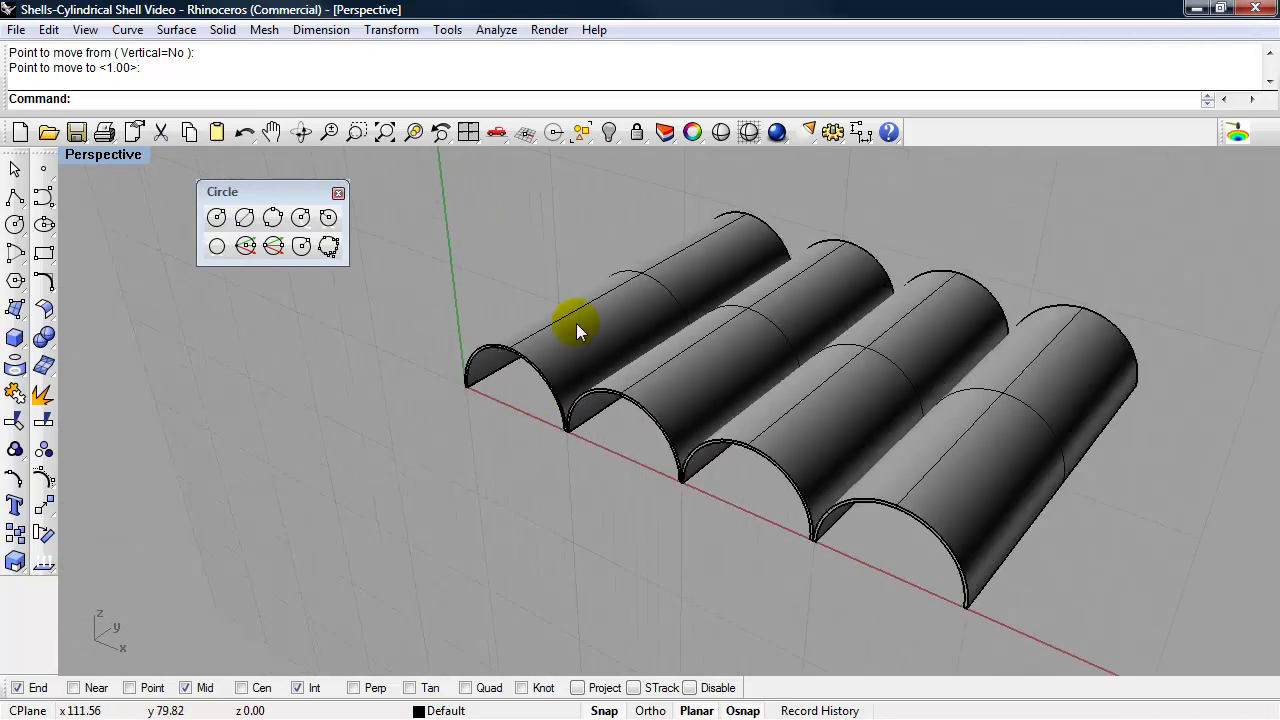
left_click(578, 325)
left_click(707, 358, "shift")
left_click(826, 381, "shift")
left_click(987, 428, "shift")
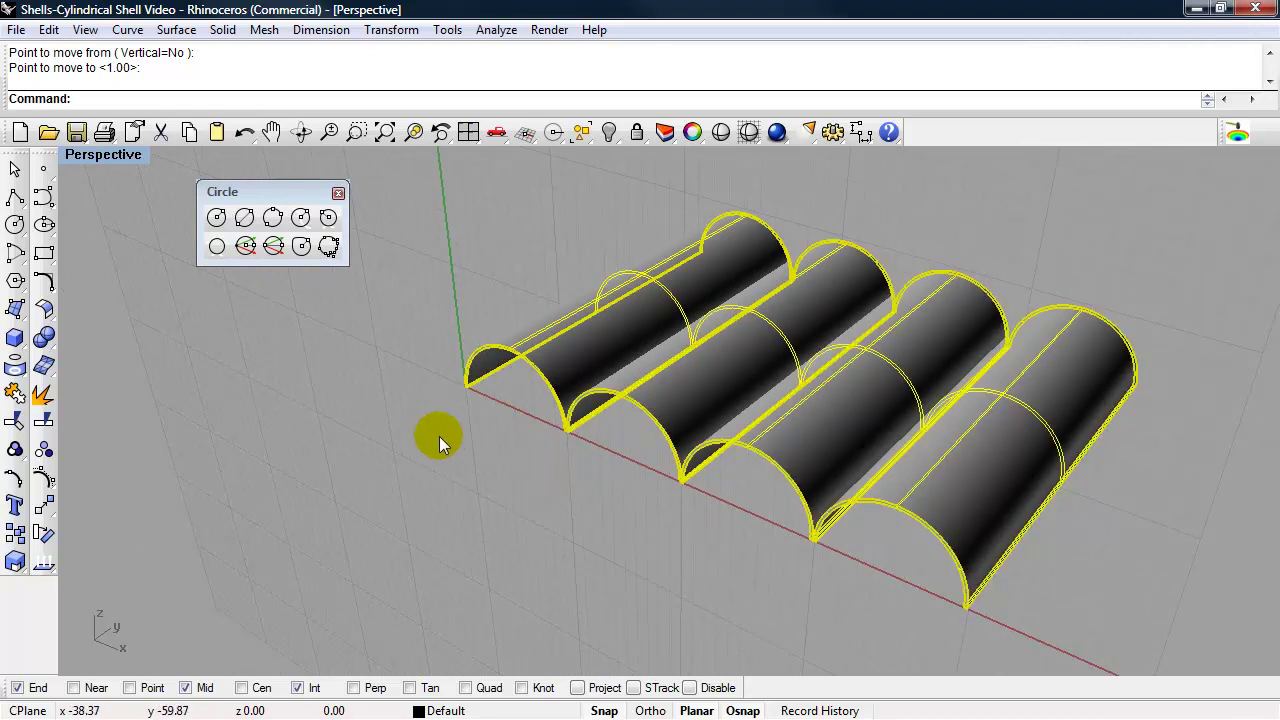
type("Move")
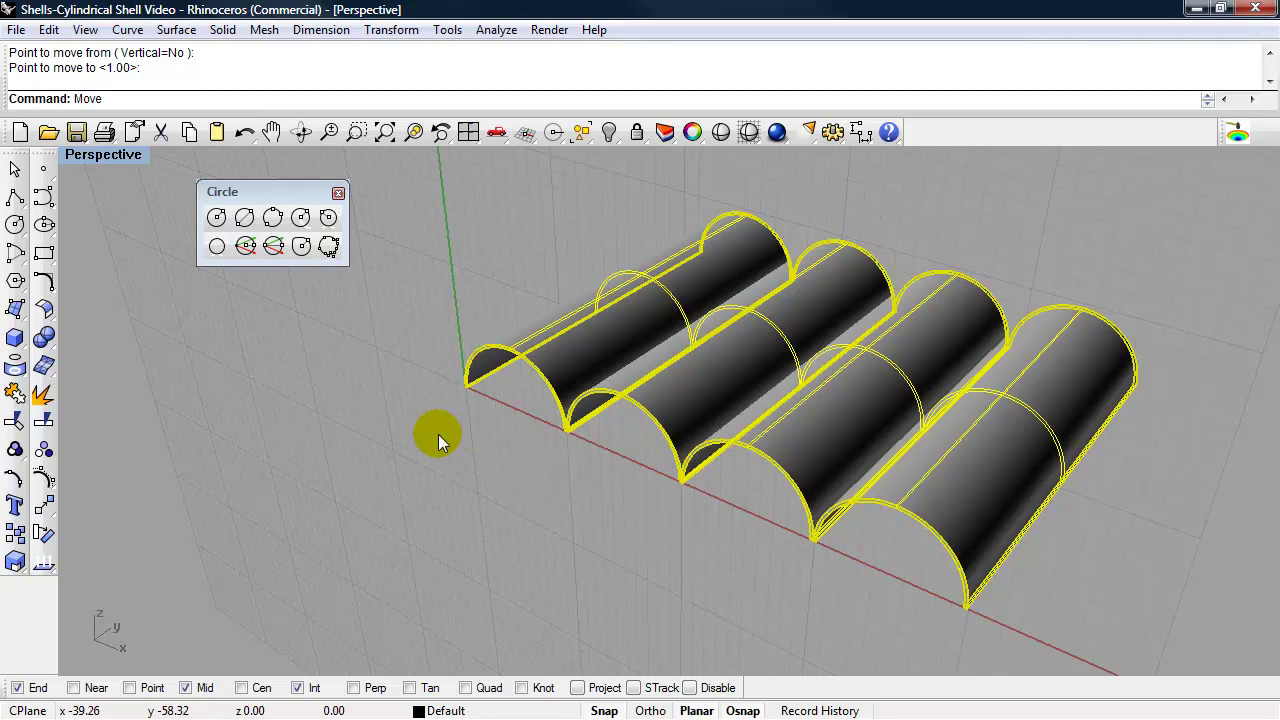
key("Return")
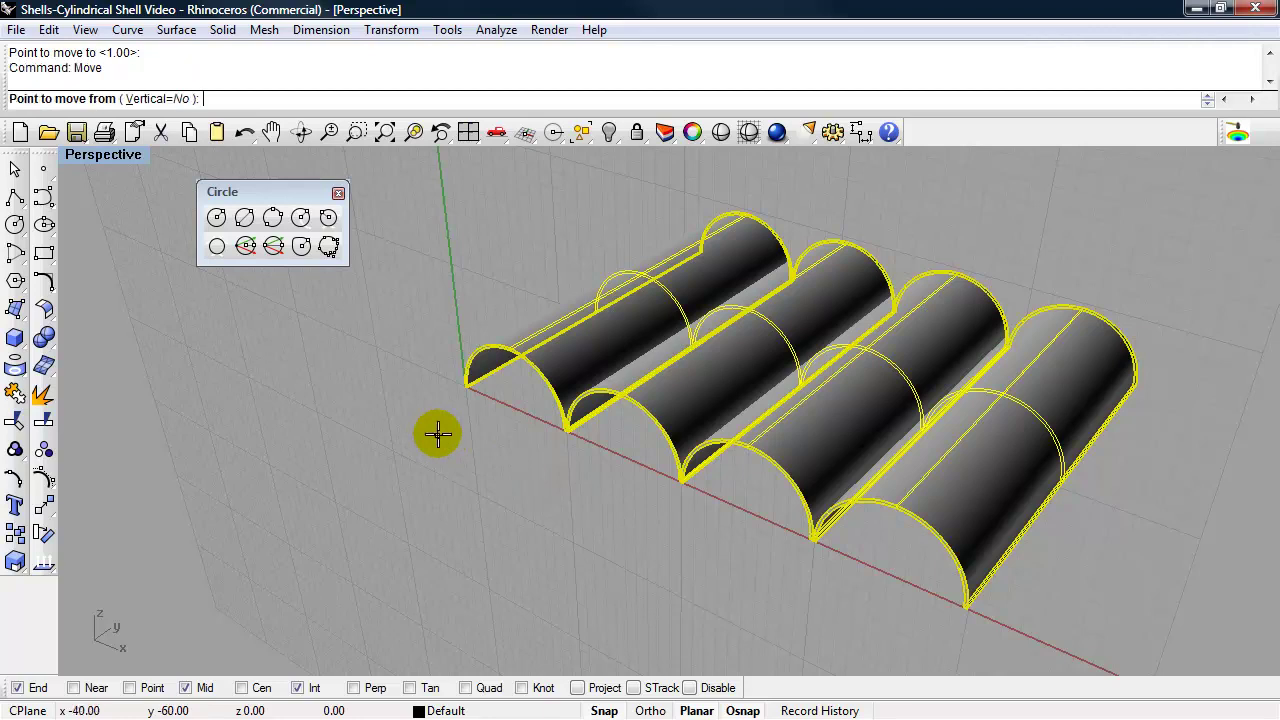
left_click(467, 386)
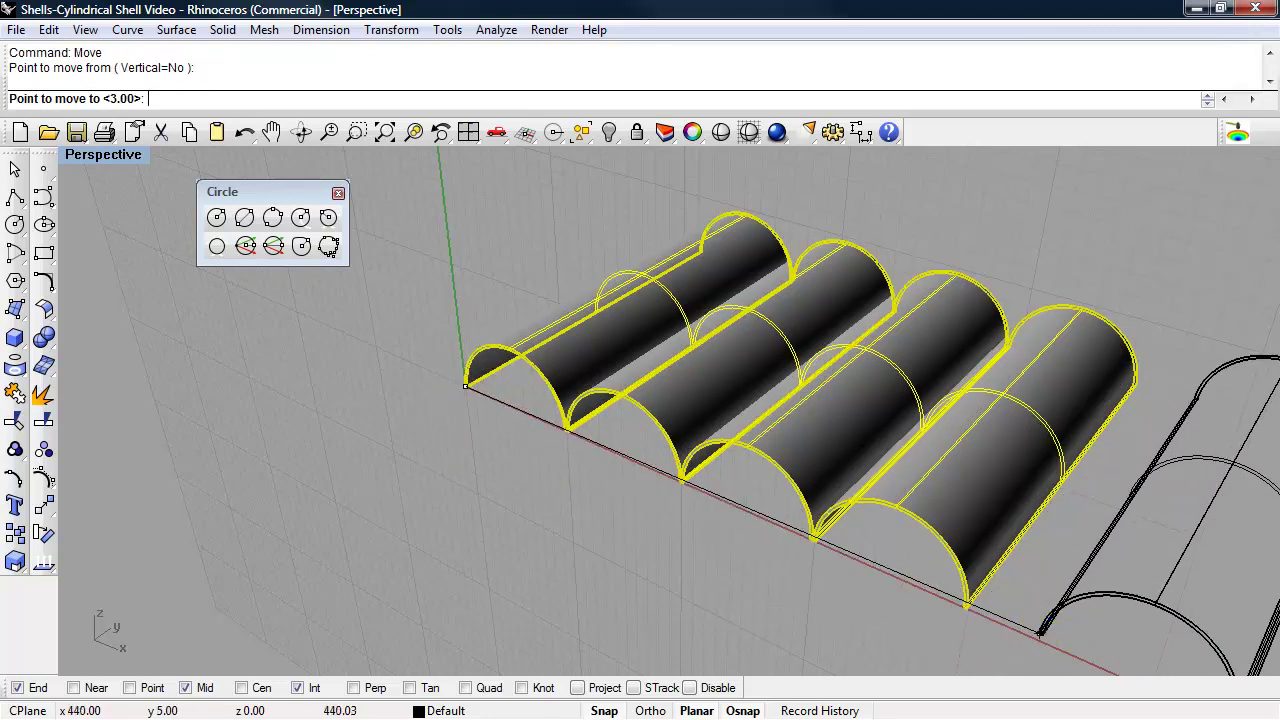
left_click(1063, 643)
scroll(612, 470, "down", 2)
right_click_drag(626, 485, 550, 437)
scroll(550, 437, "up", 2)
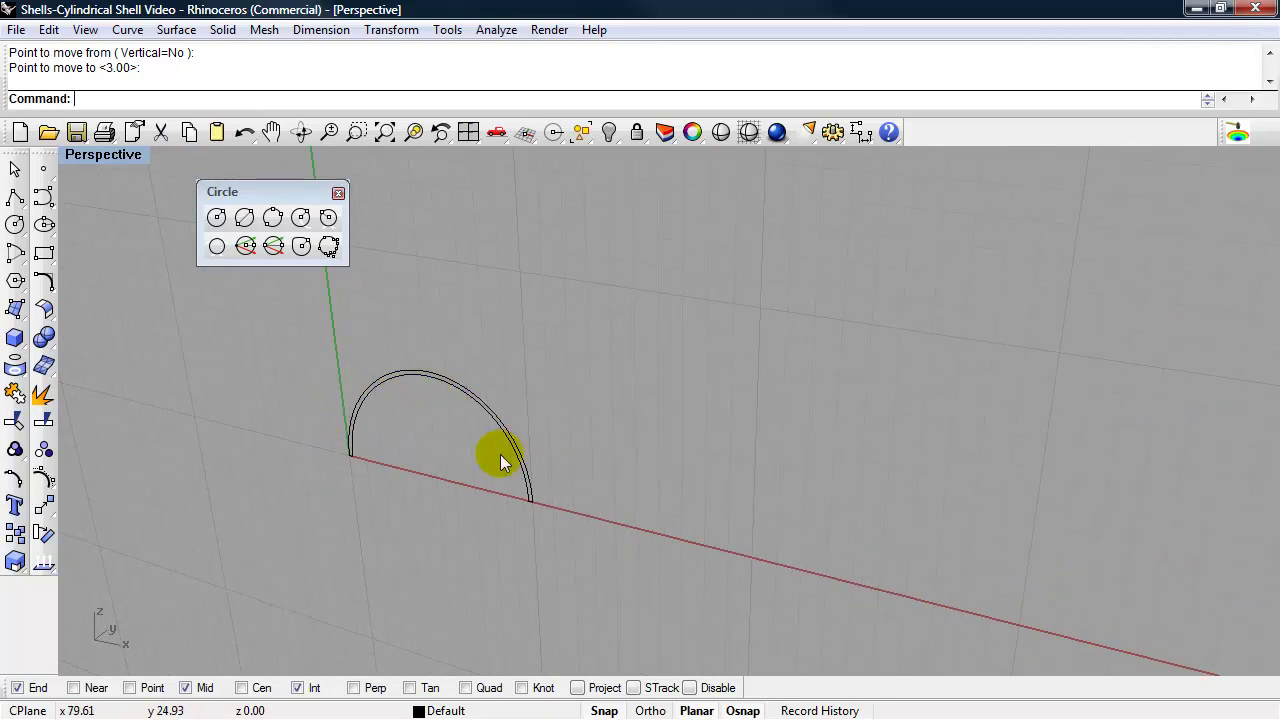
Step: Switch the construction plane back to world Top and bring the lone half-ring into view
scroll(388, 504, "down", 3)
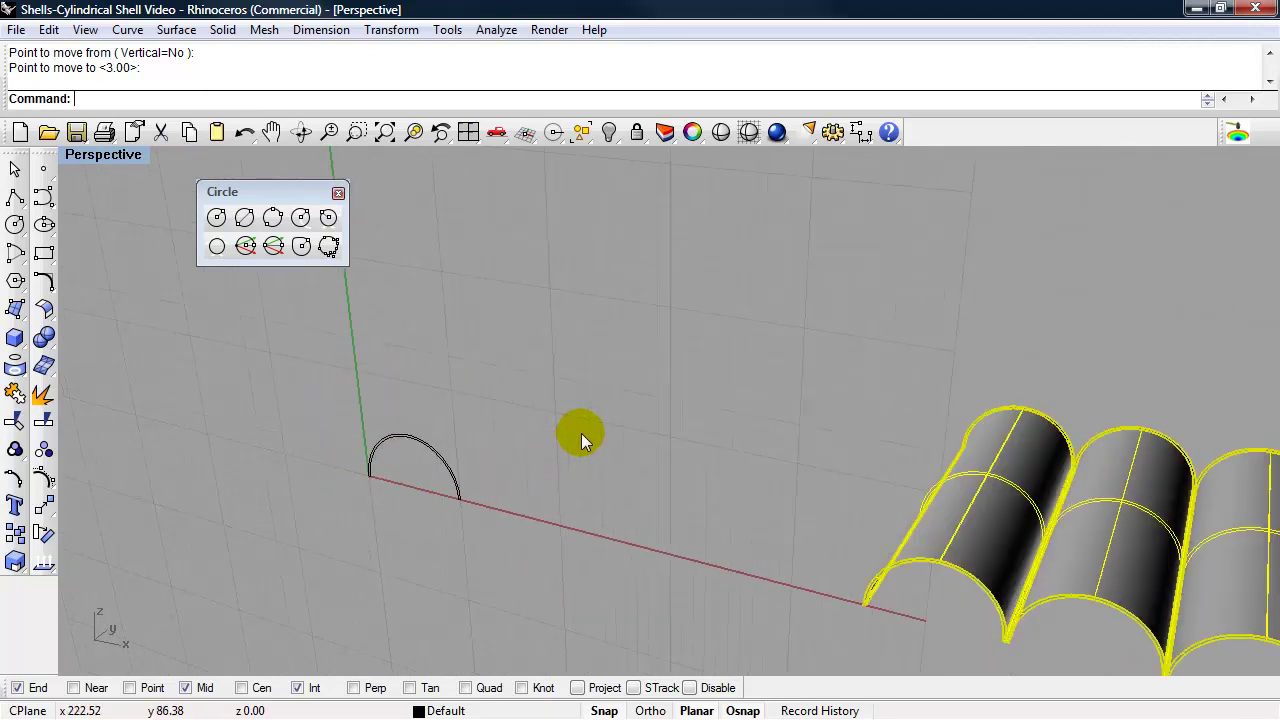
right_click_drag(583, 437, 696, 473, "shift")
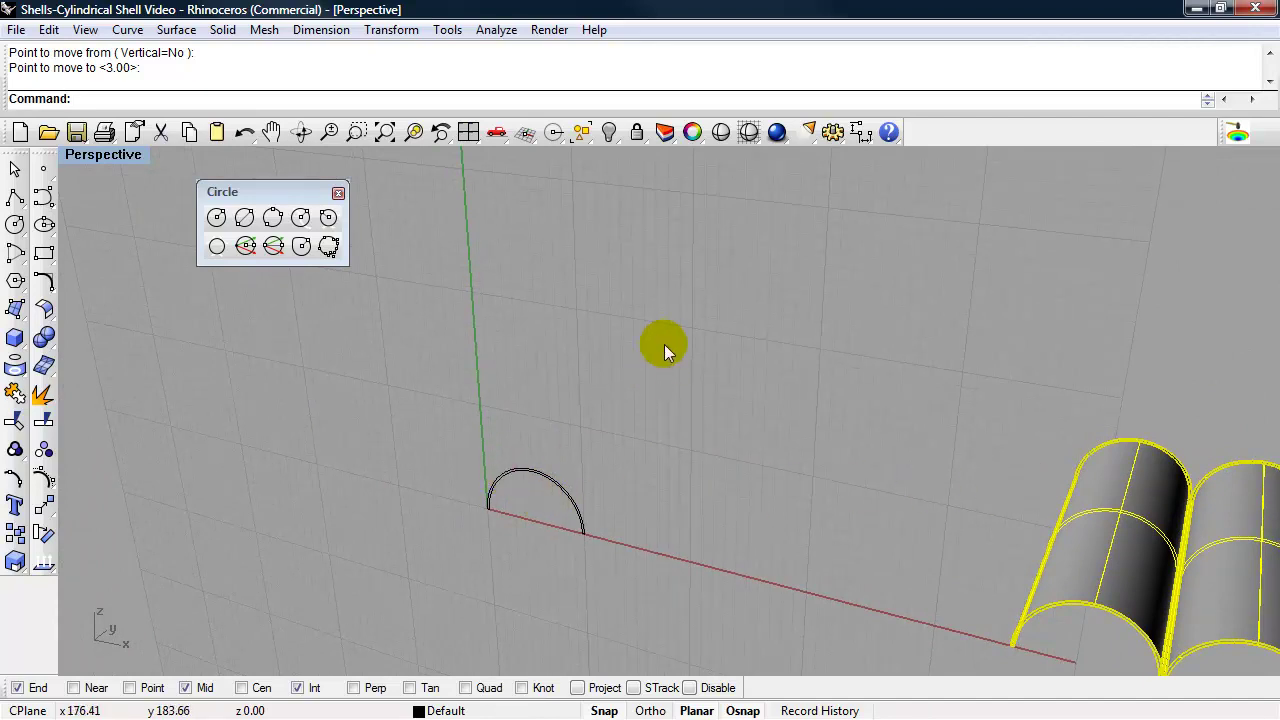
type("Plane")
key("Return")
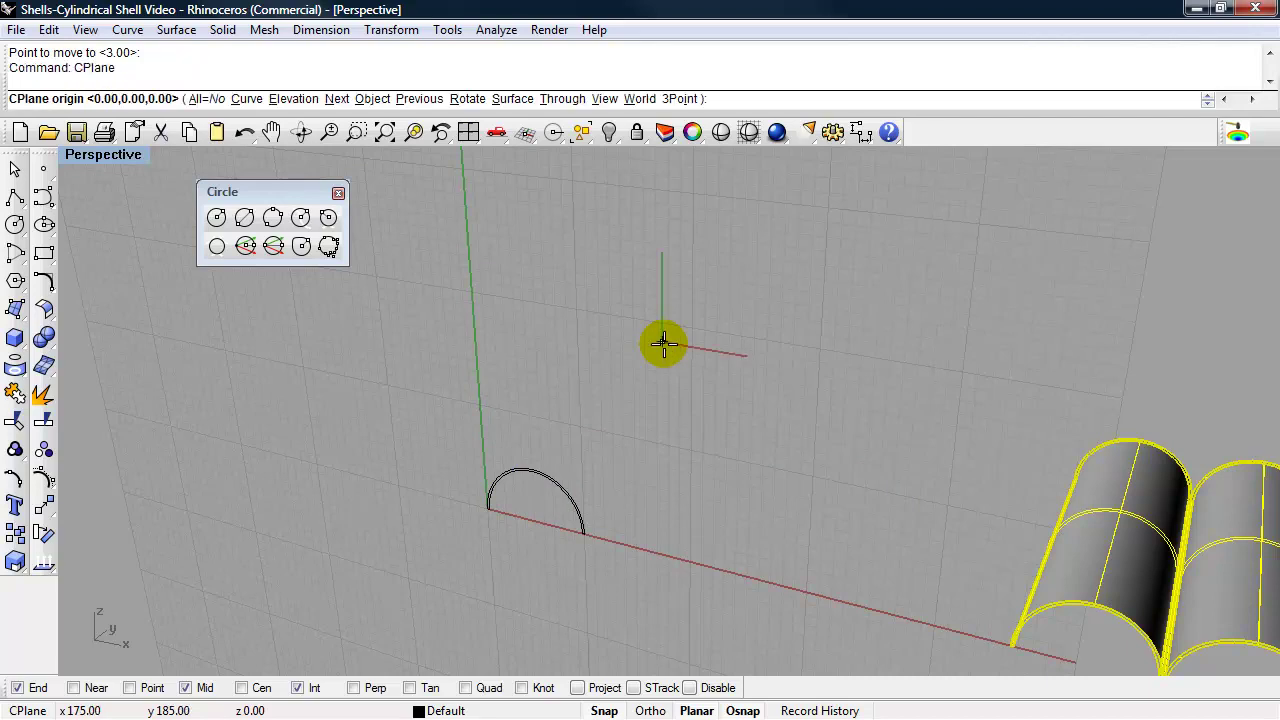
type("w")
key("Return")
type("t")
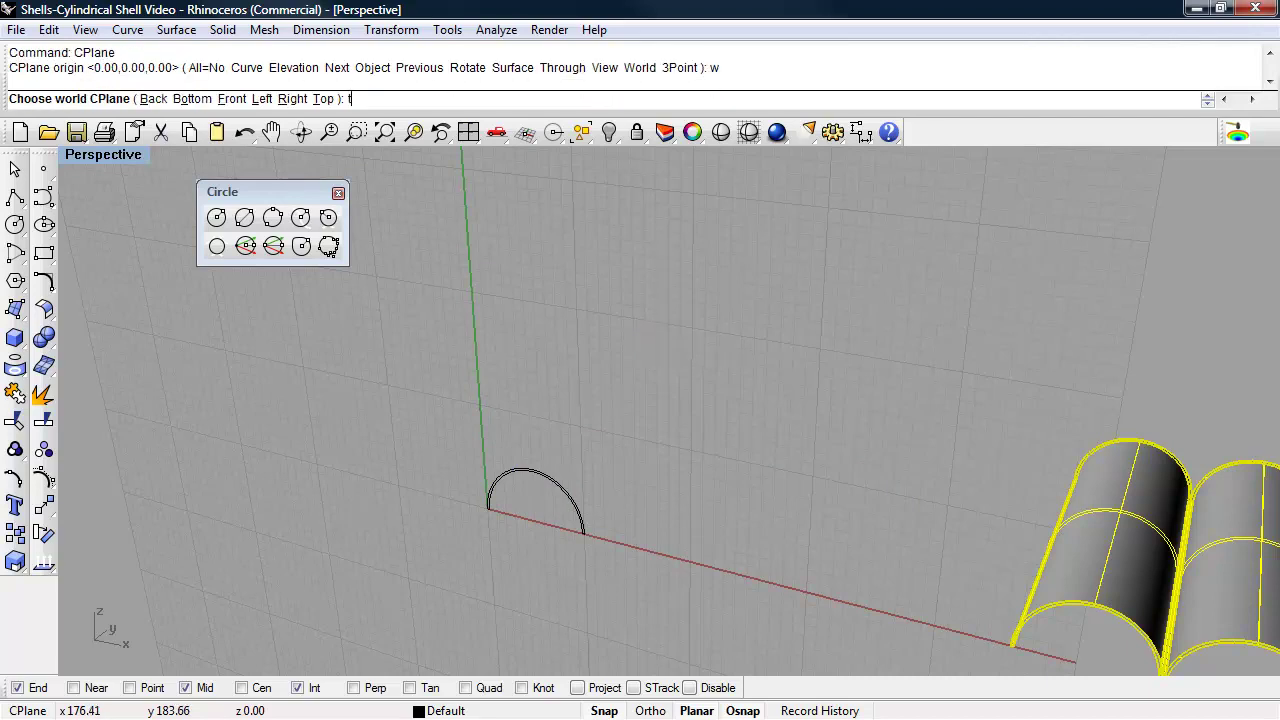
key("Return")
right_click_drag(664, 344, 608, 469, "shift")
scroll(532, 500, "up", 3)
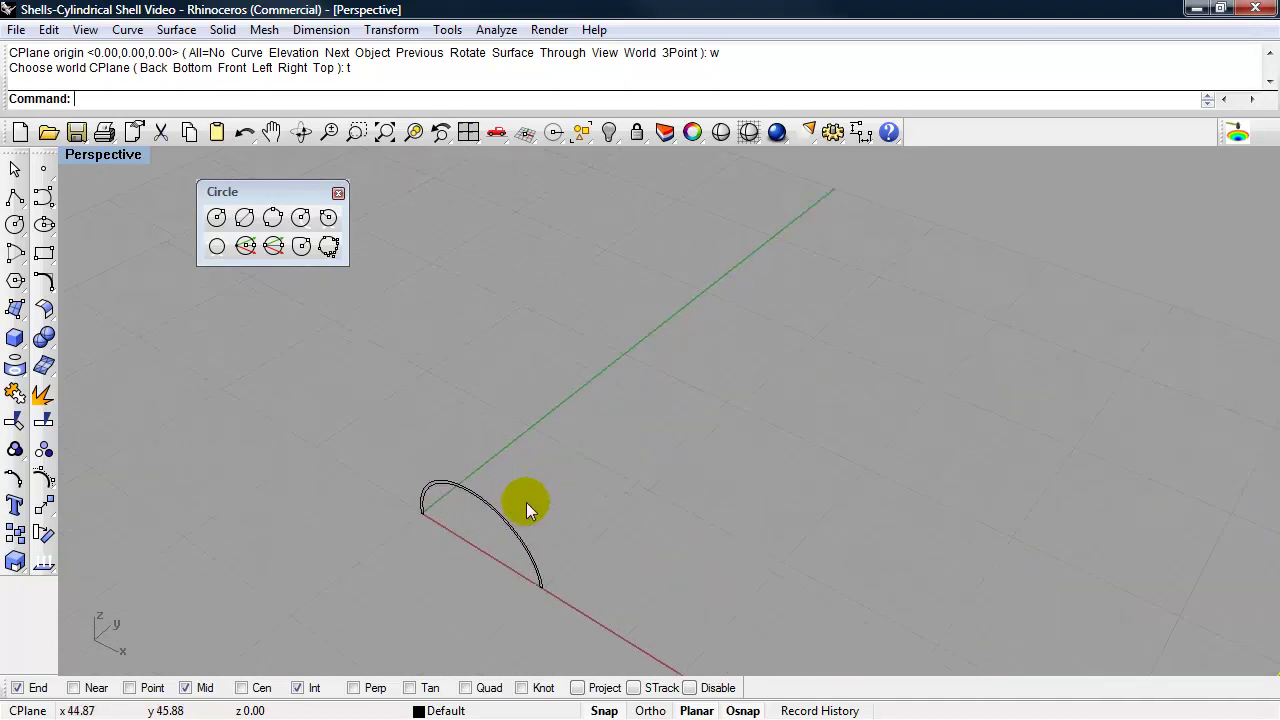
Step: Draw 300-unit lines along the y axis from both ends of the arc
type("Line")
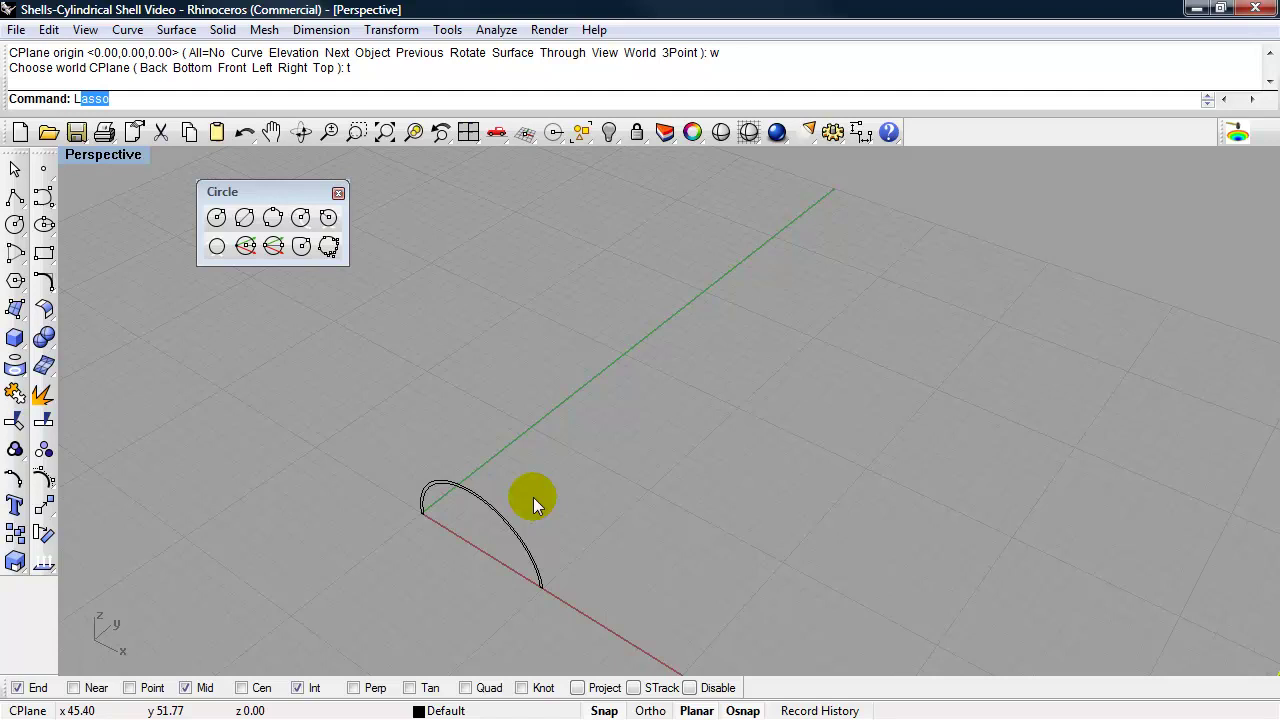
key("Return")
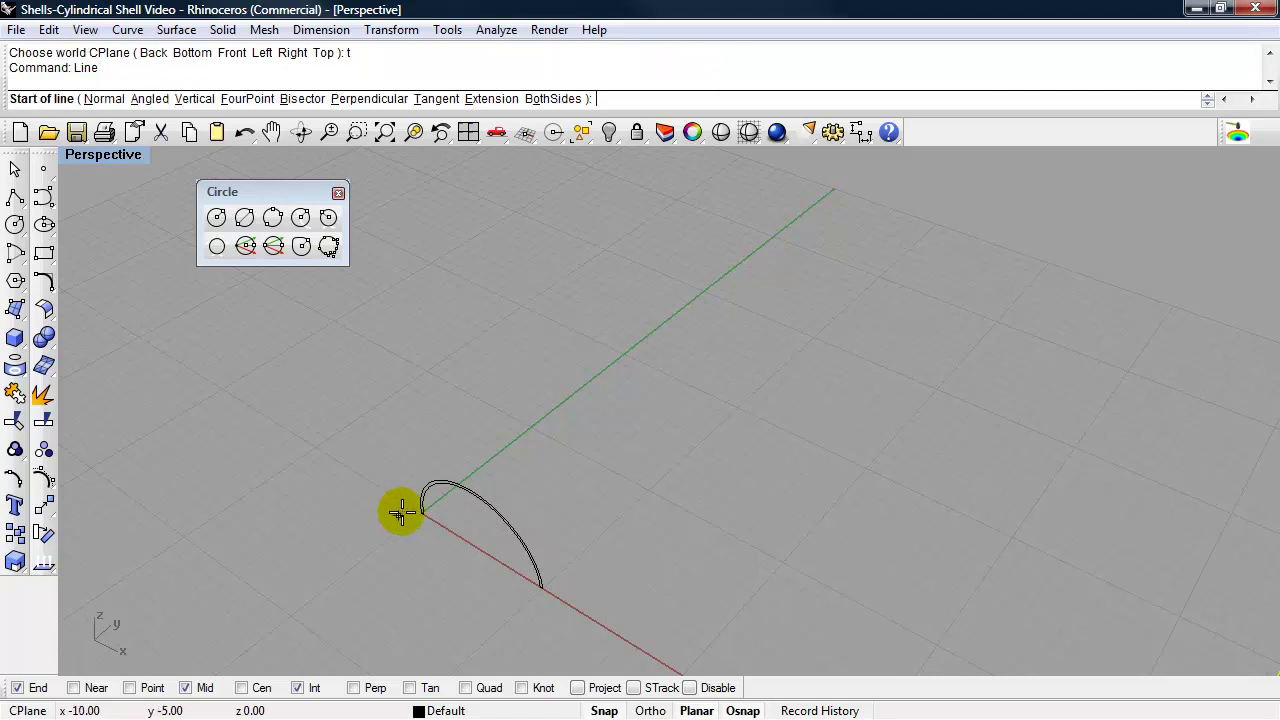
scroll(412, 515, "up", 3)
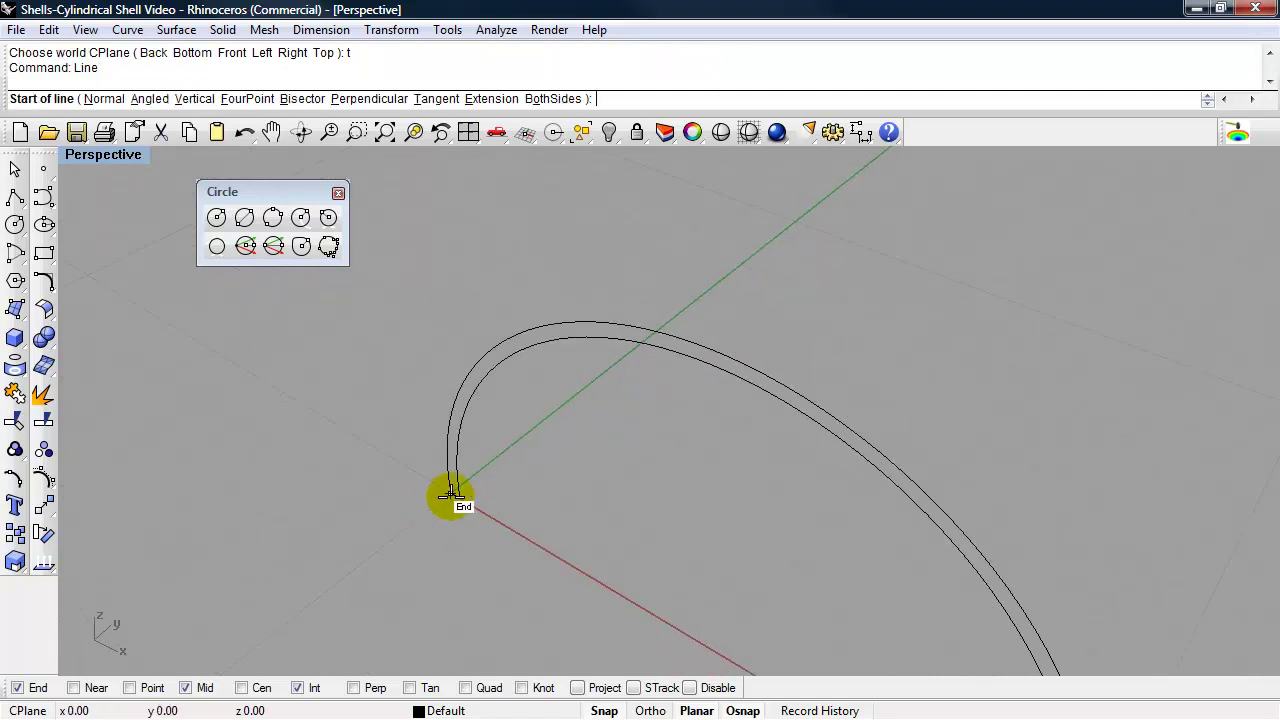
left_click(452, 497)
scroll(404, 489, "down", 4)
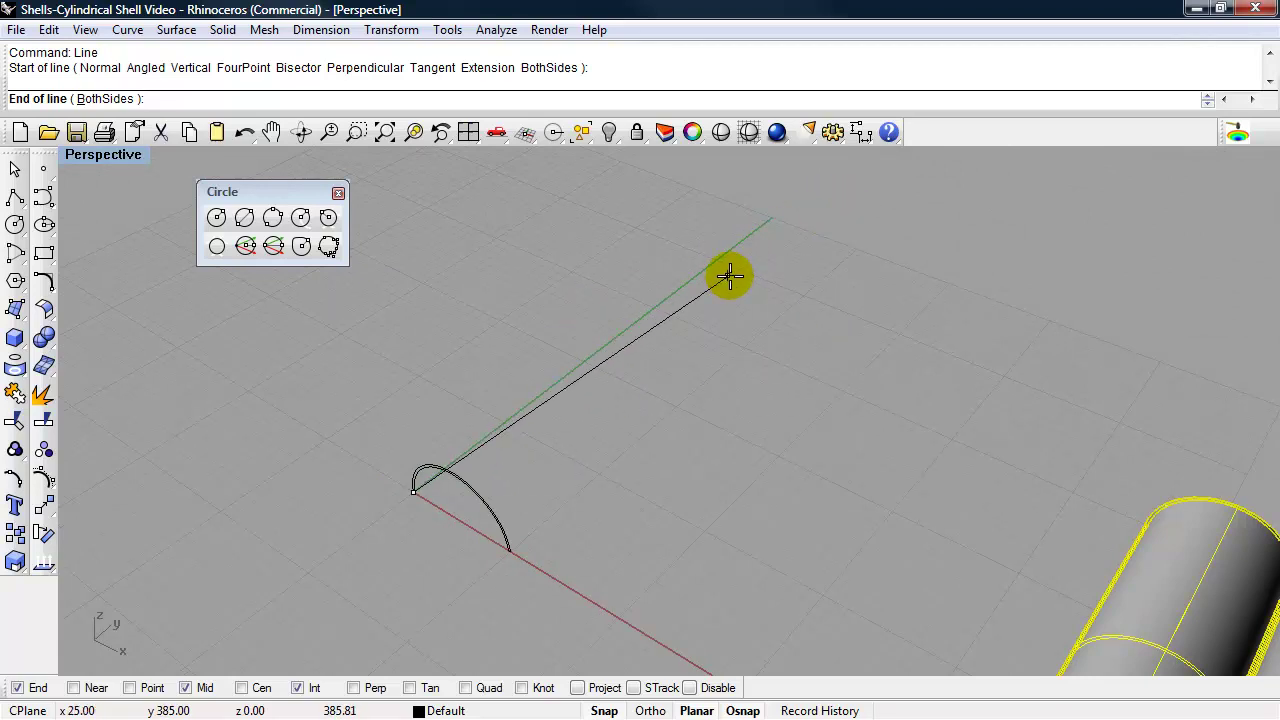
type("300")
key("Return")
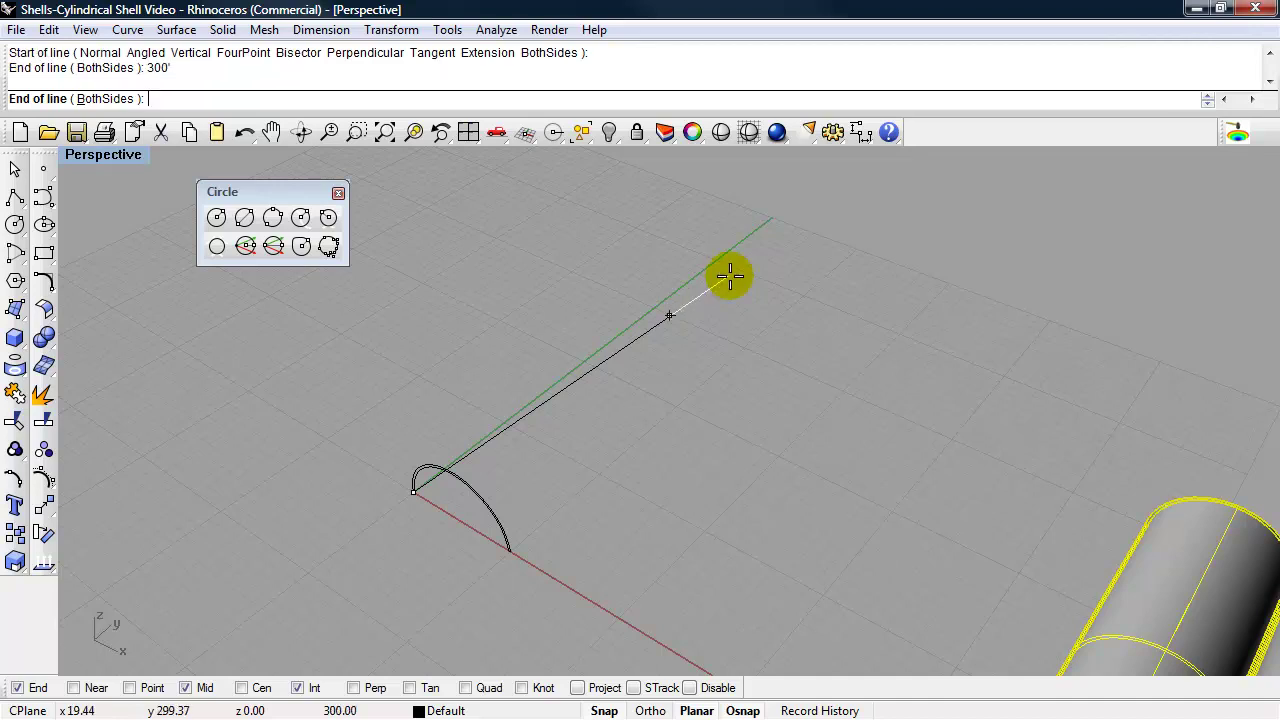
left_click(709, 257)
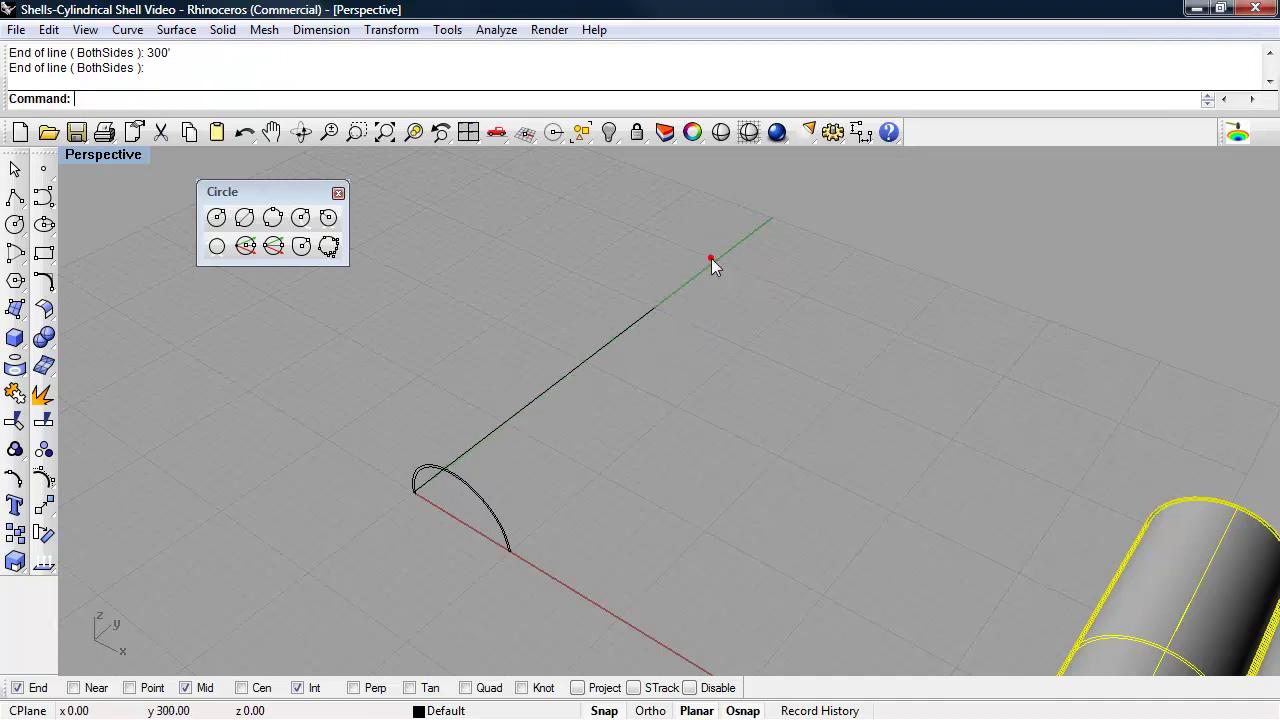
right_click(542, 561)
left_click(532, 562)
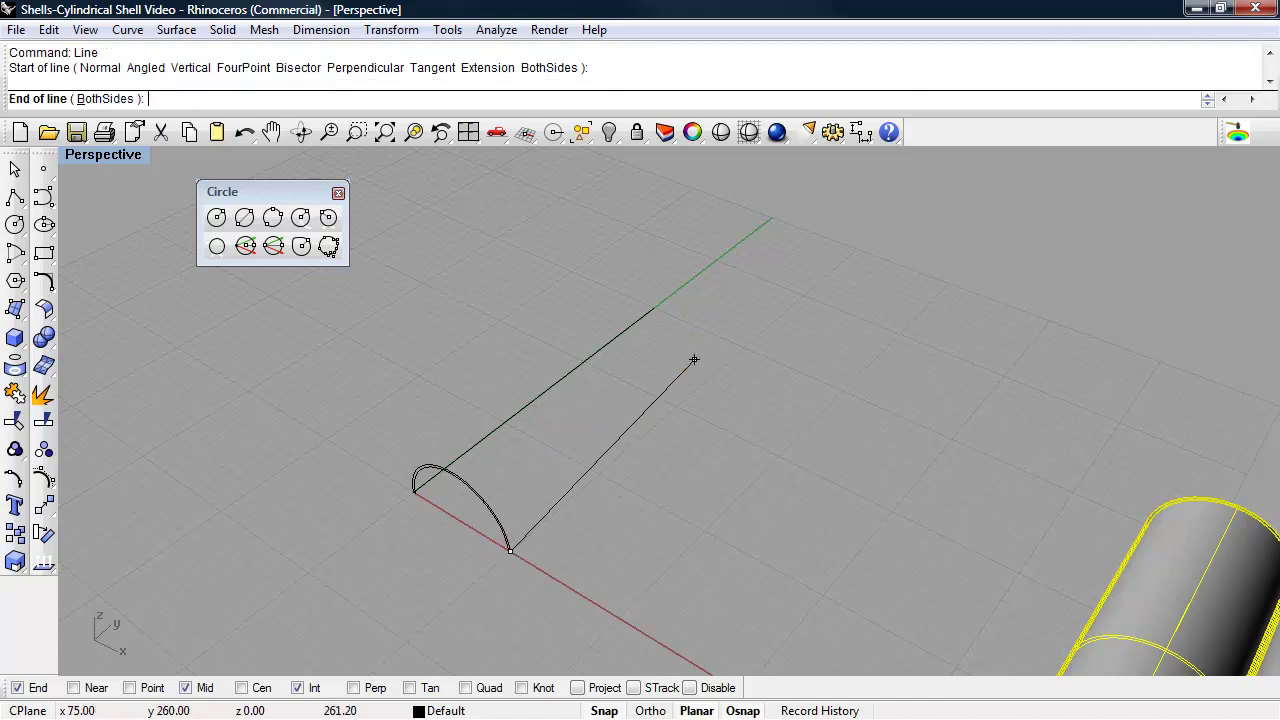
left_click(742, 345)
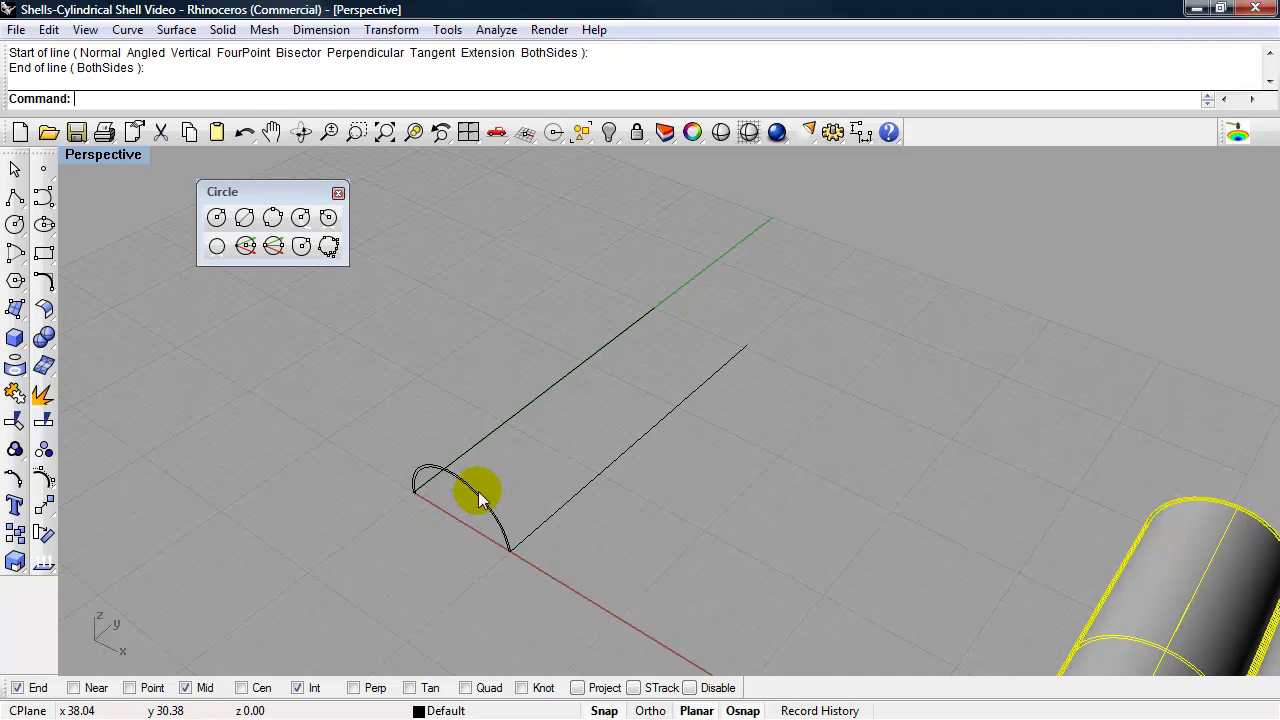
Step: Draw a third 300-unit line from the arc's centre using the cen snap
type("line")
key("Return")
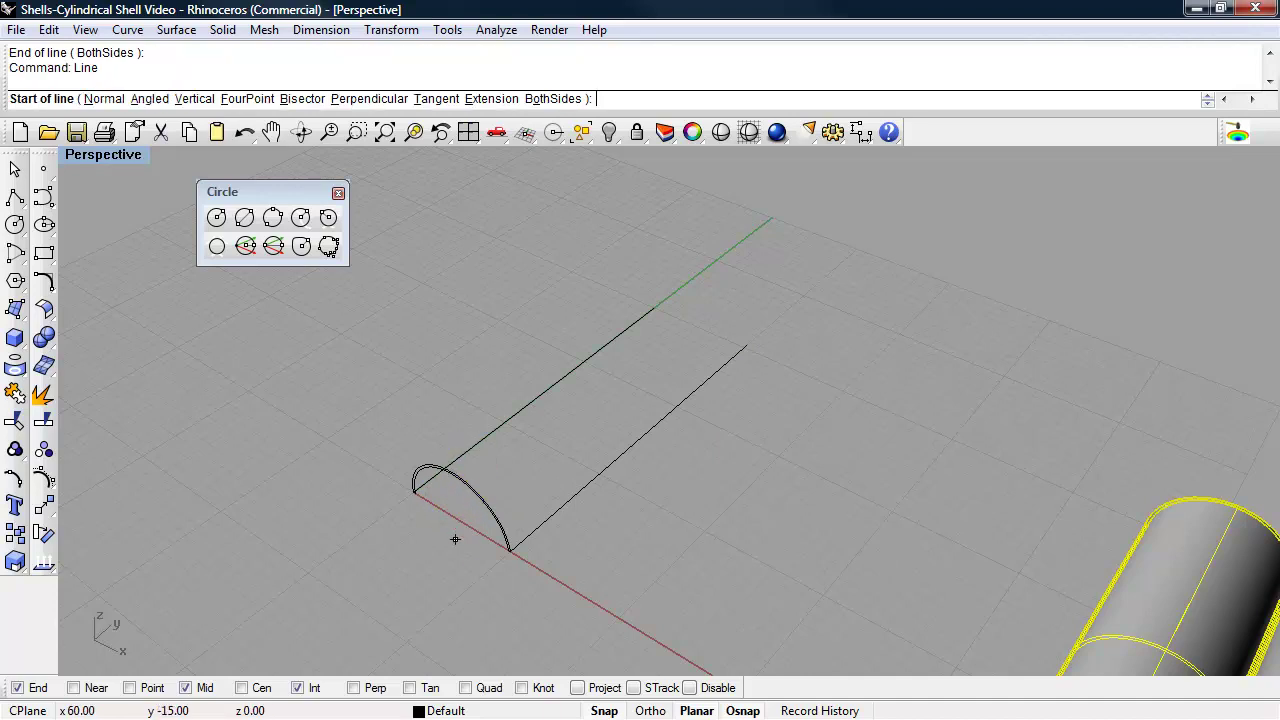
type("cen")
key("Return")
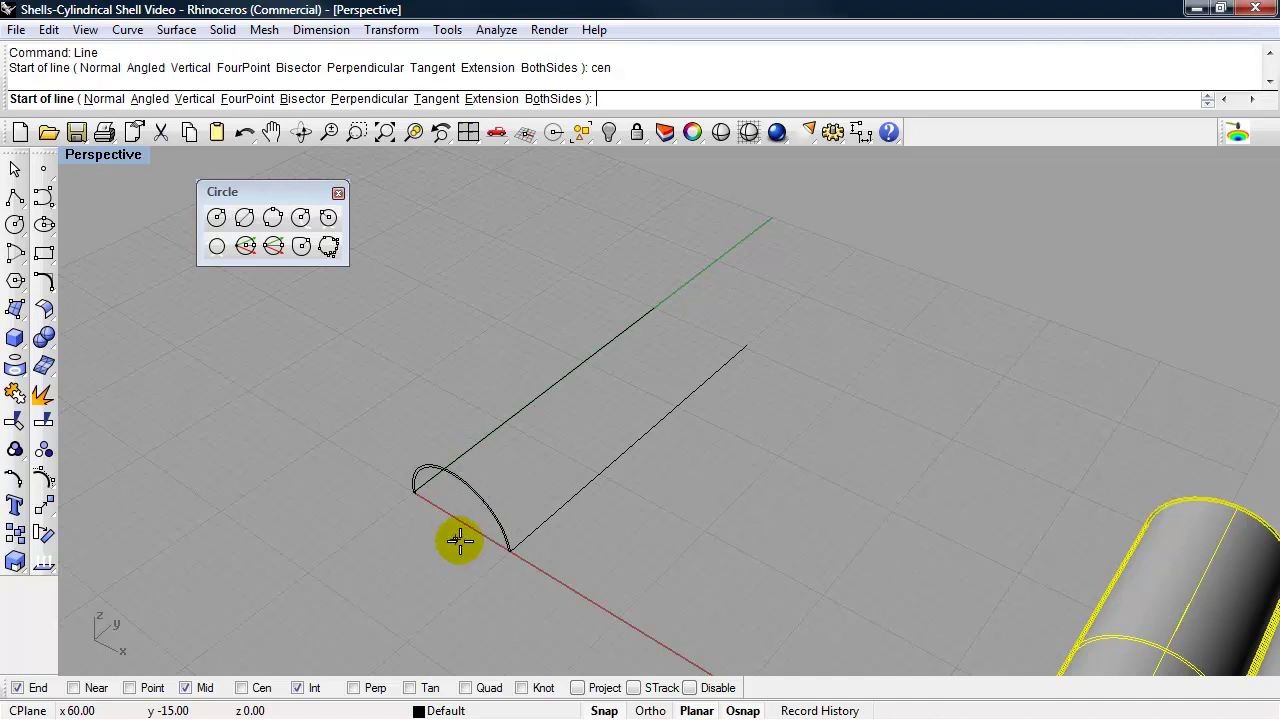
left_click(497, 510)
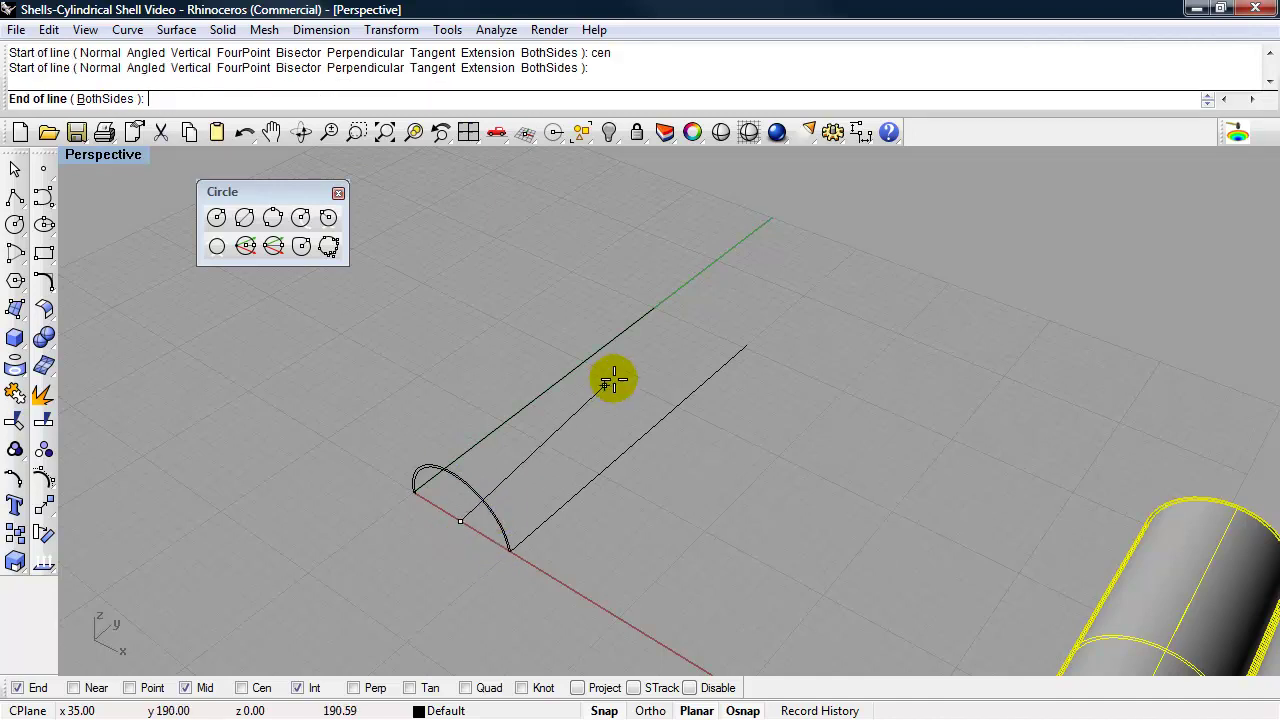
left_click(699, 328)
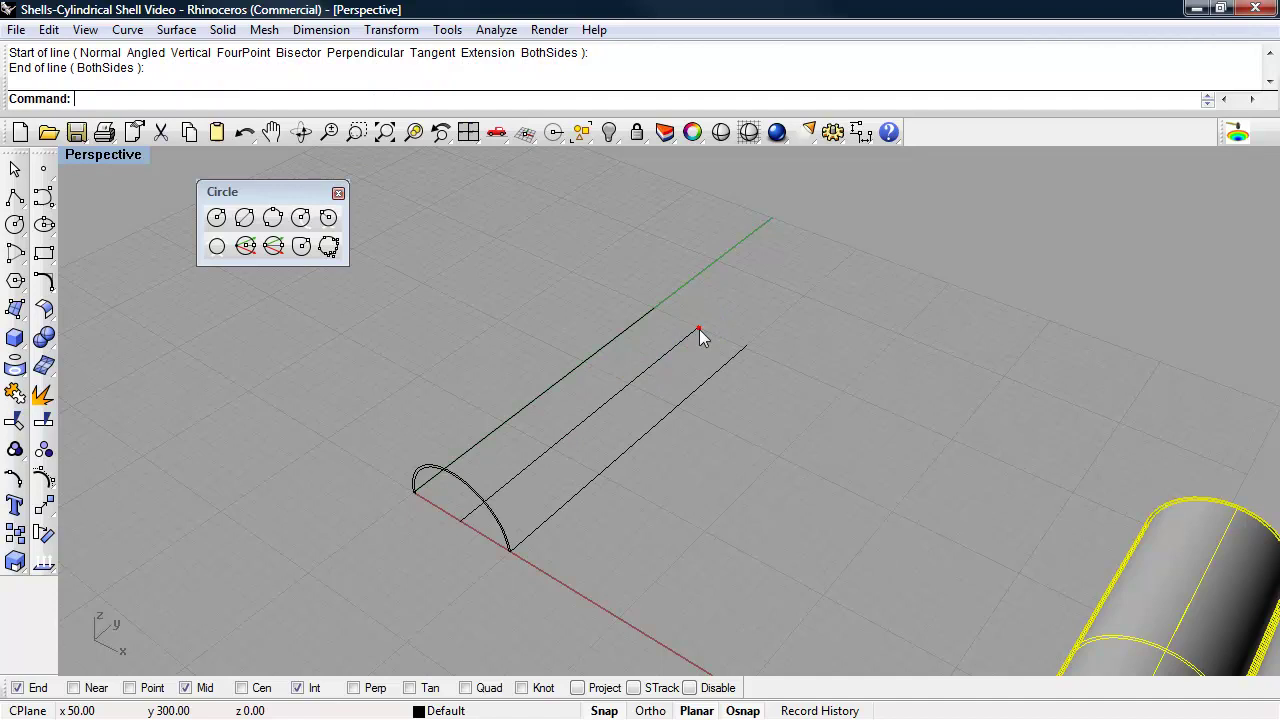
right_click_drag(705, 340, 729, 406)
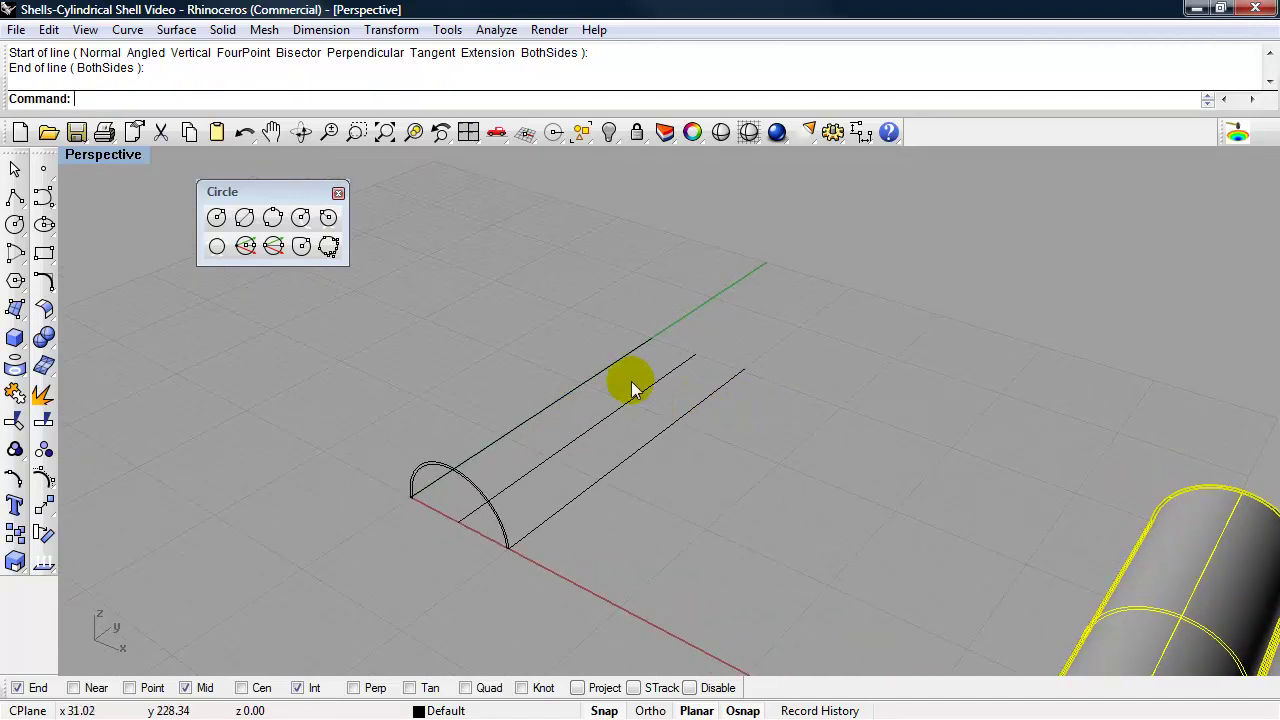
Step: Abandon a first circle attempt and set the construction plane to World Front
left_click(219, 220)
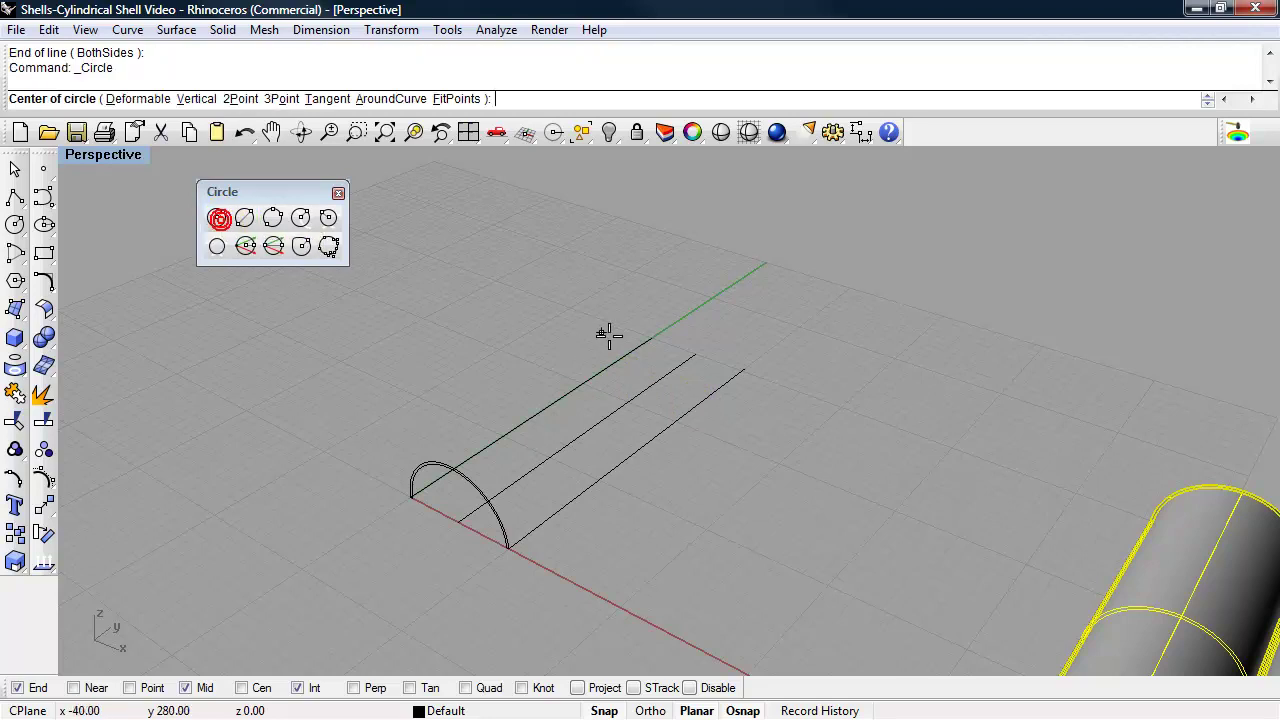
left_click(692, 352)
left_click(712, 368)
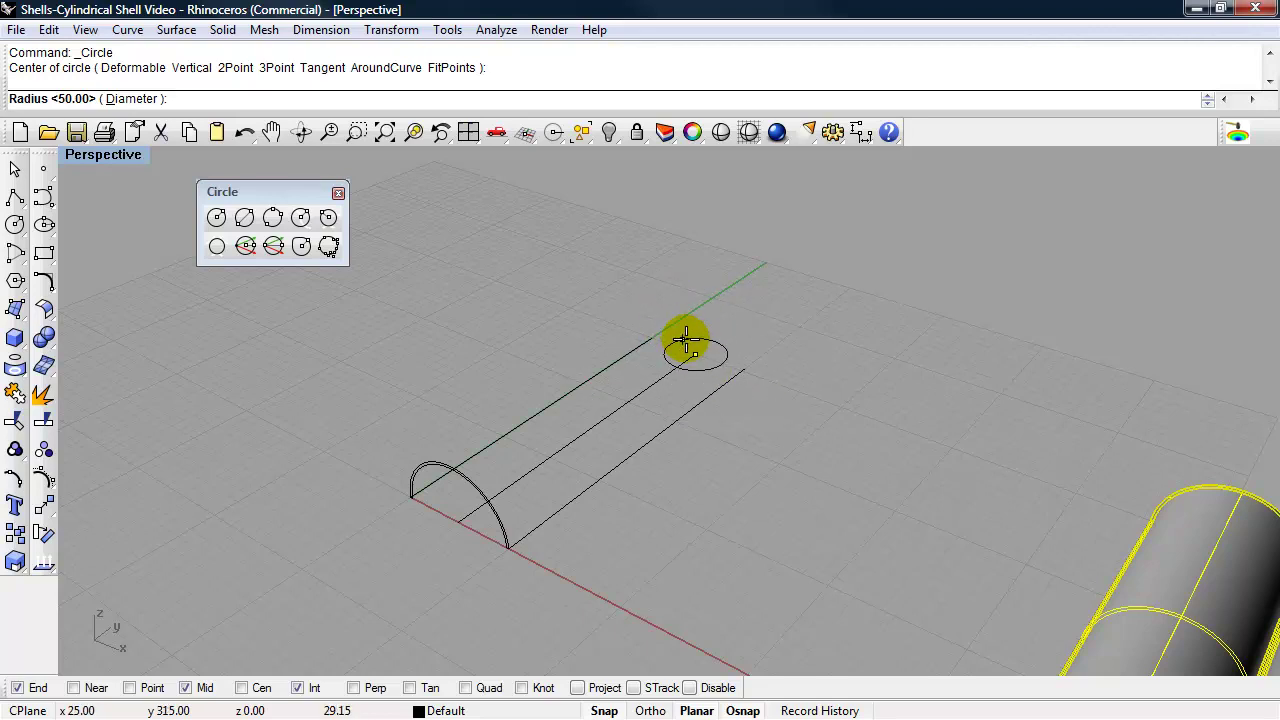
key("Escape")
type("CPlane")
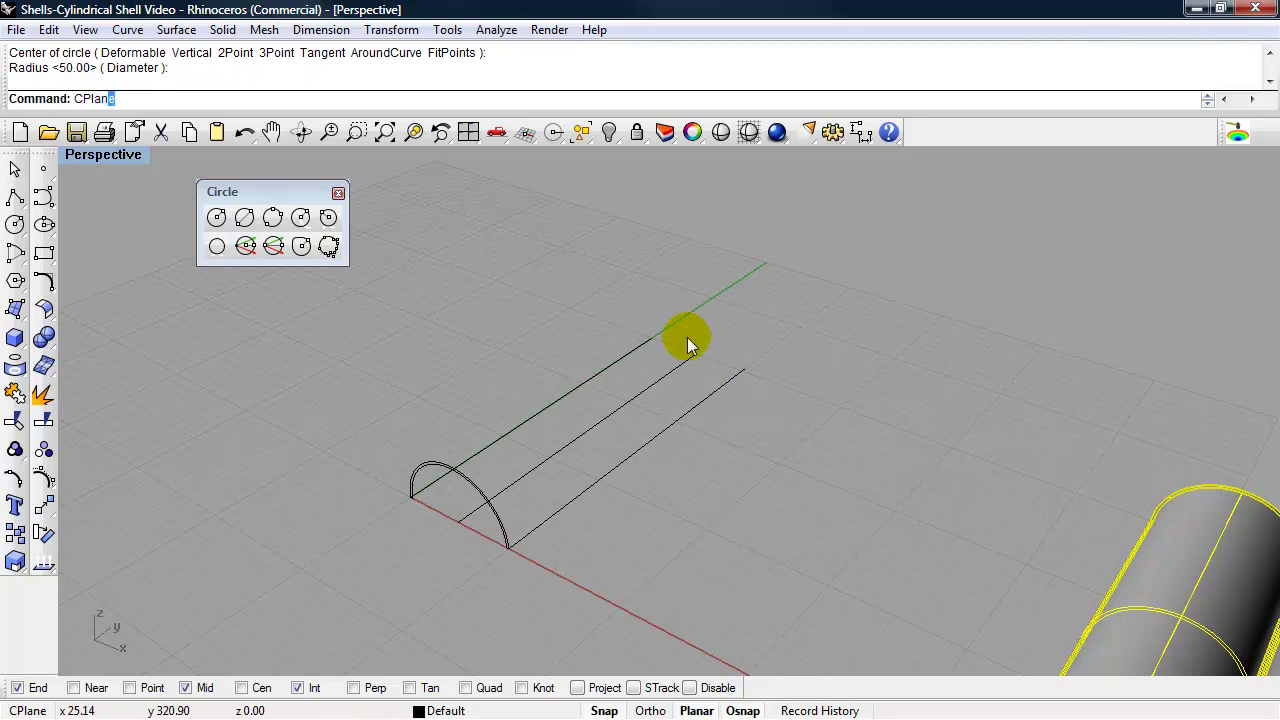
key("Return")
type("w")
key("Return")
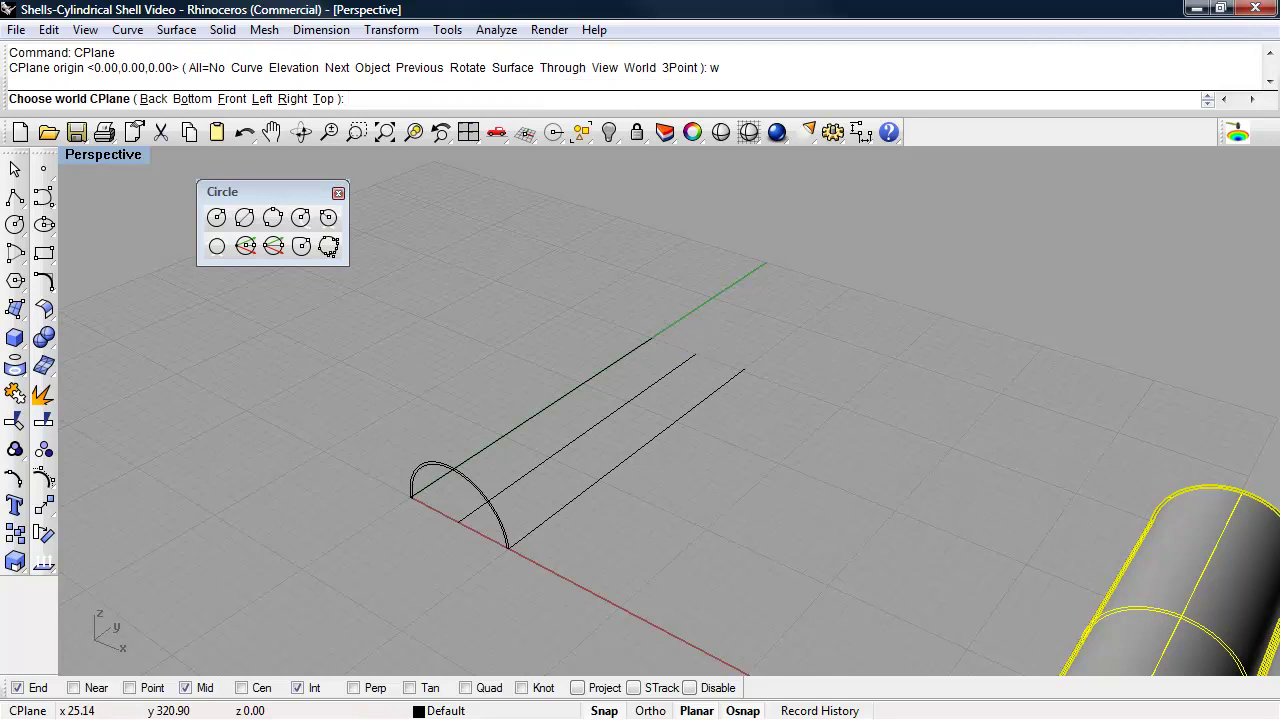
type("f")
key("Return")
Step: Draw a radius-35 circle centred on the middle line's far end
left_click(216, 217)
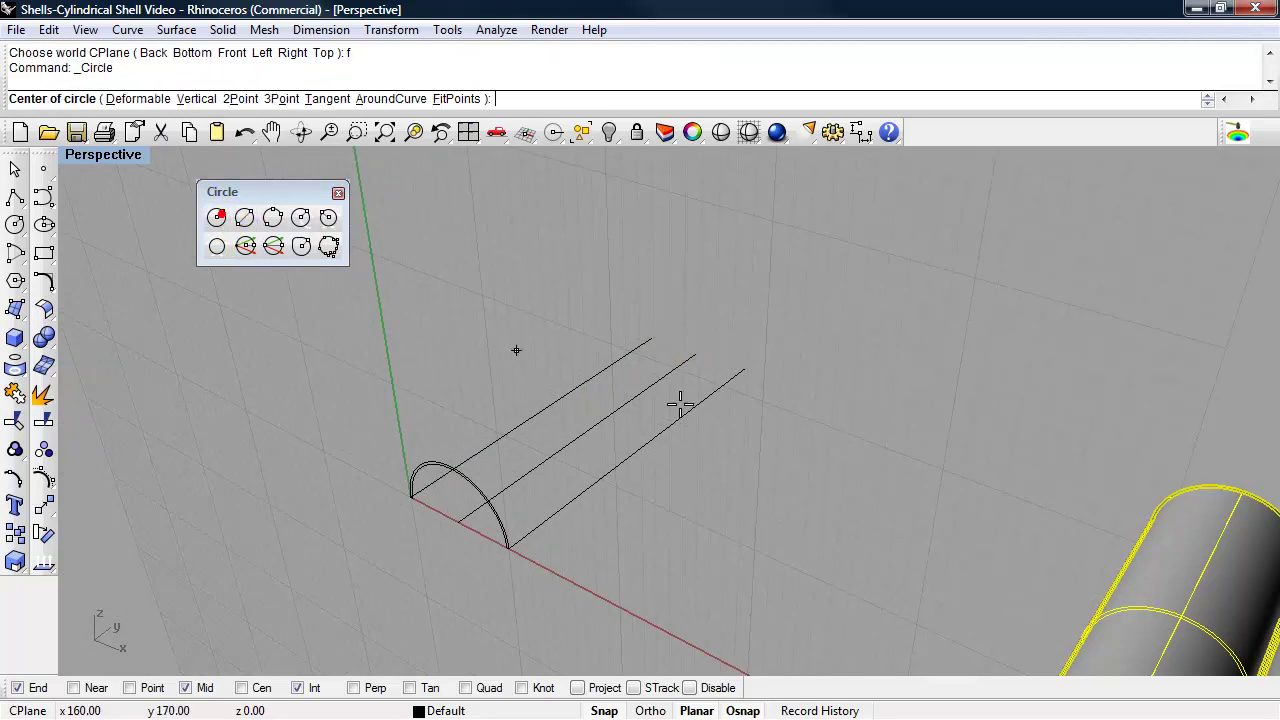
left_click(694, 352)
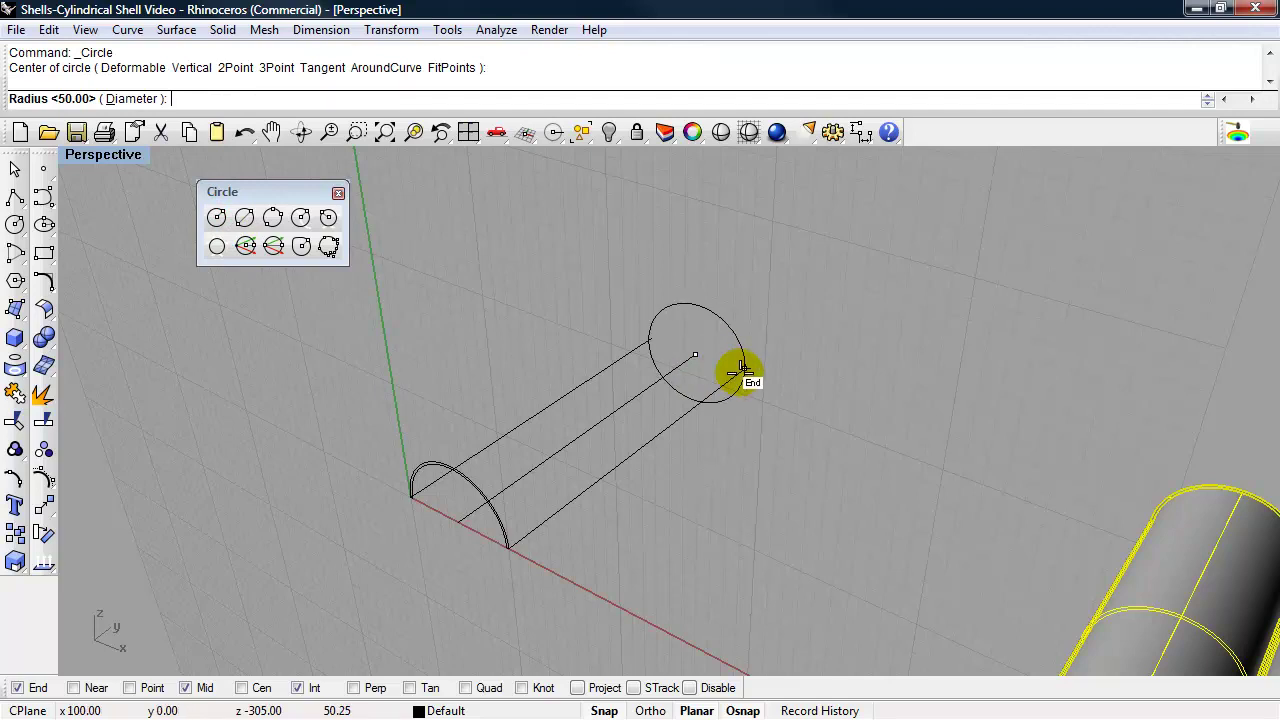
scroll(740, 370, "up", 2)
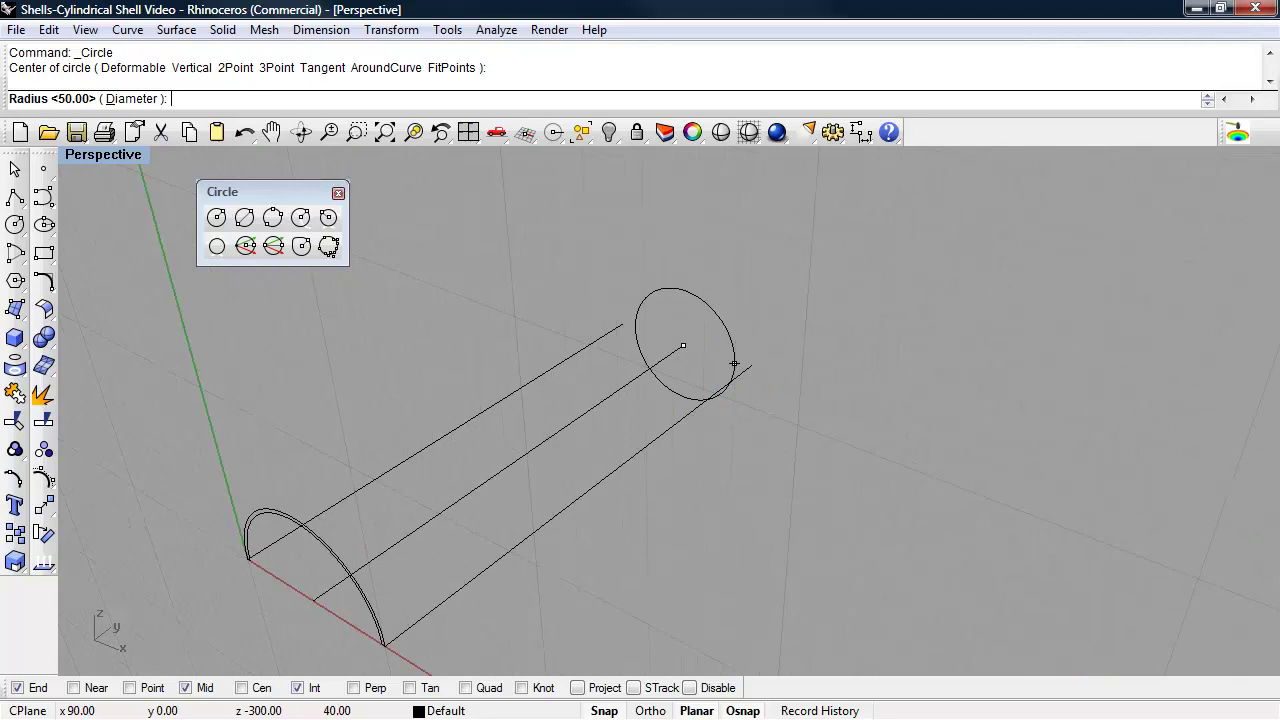
type("35")
key("Return")
right_click_drag(709, 371, 683, 410)
Step: Draw a line joining the far ends of the two outer lines
type("line")
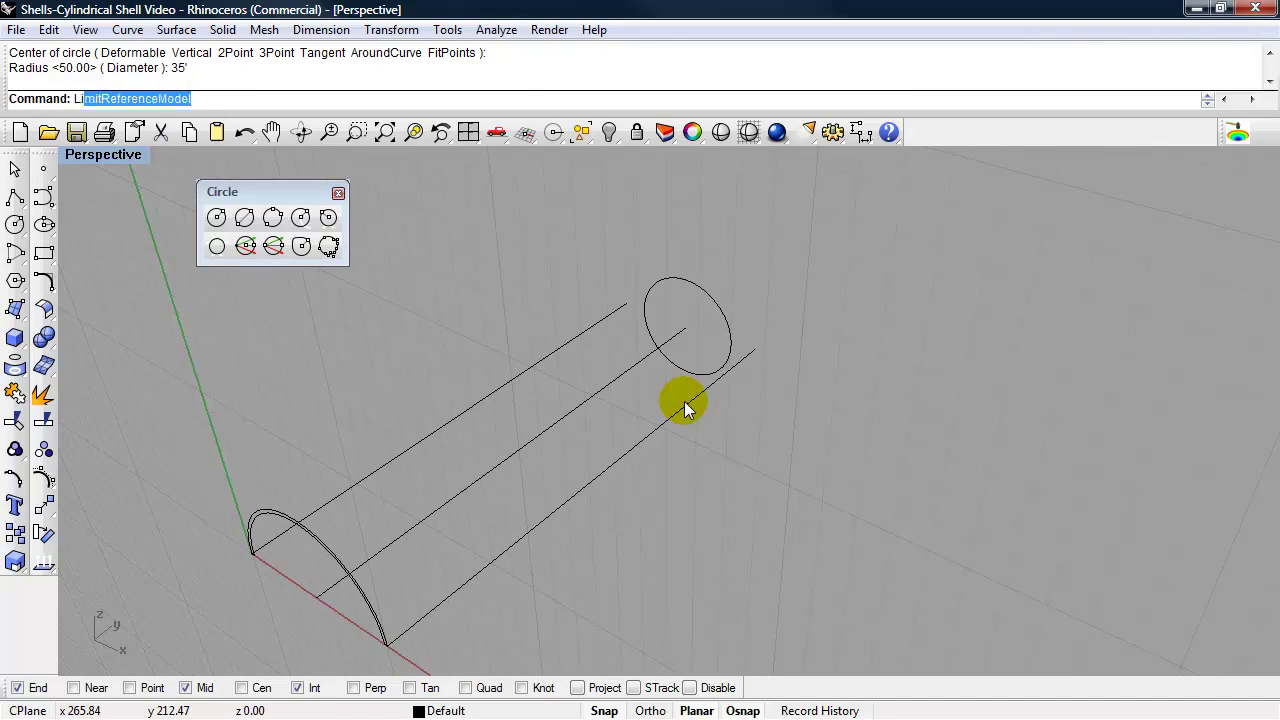
key("Return")
left_click(754, 349)
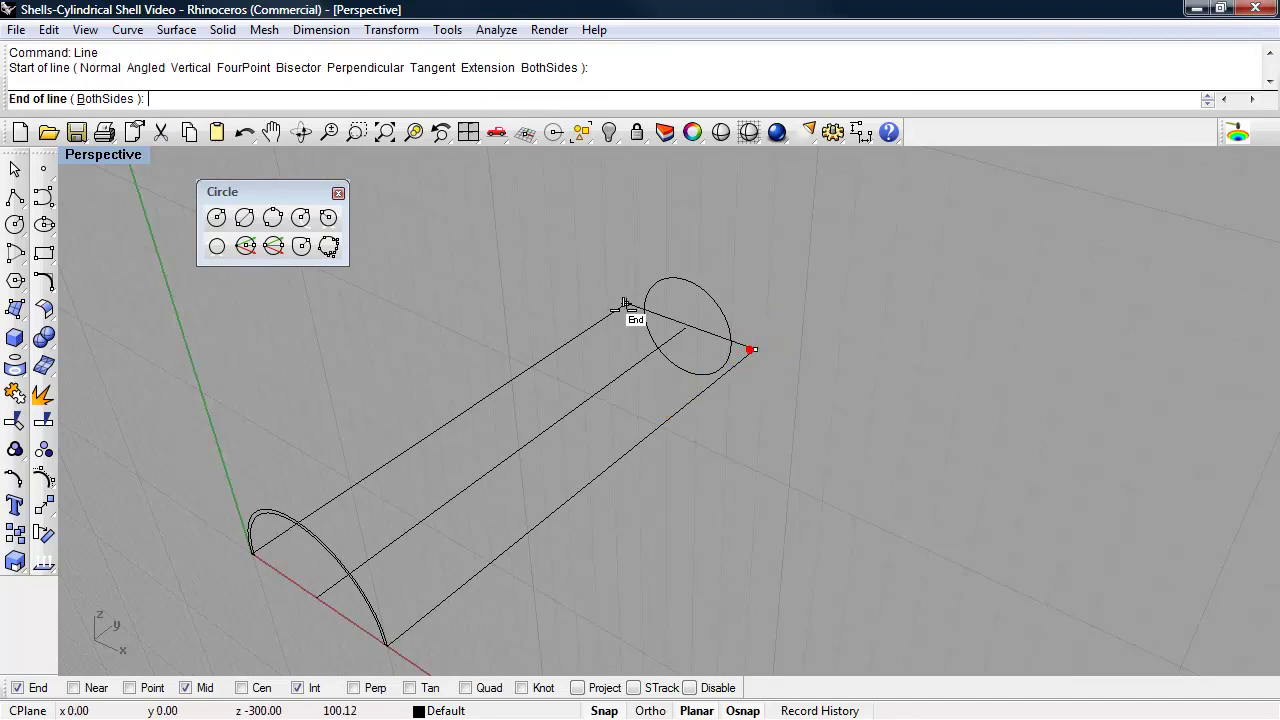
left_click(622, 303)
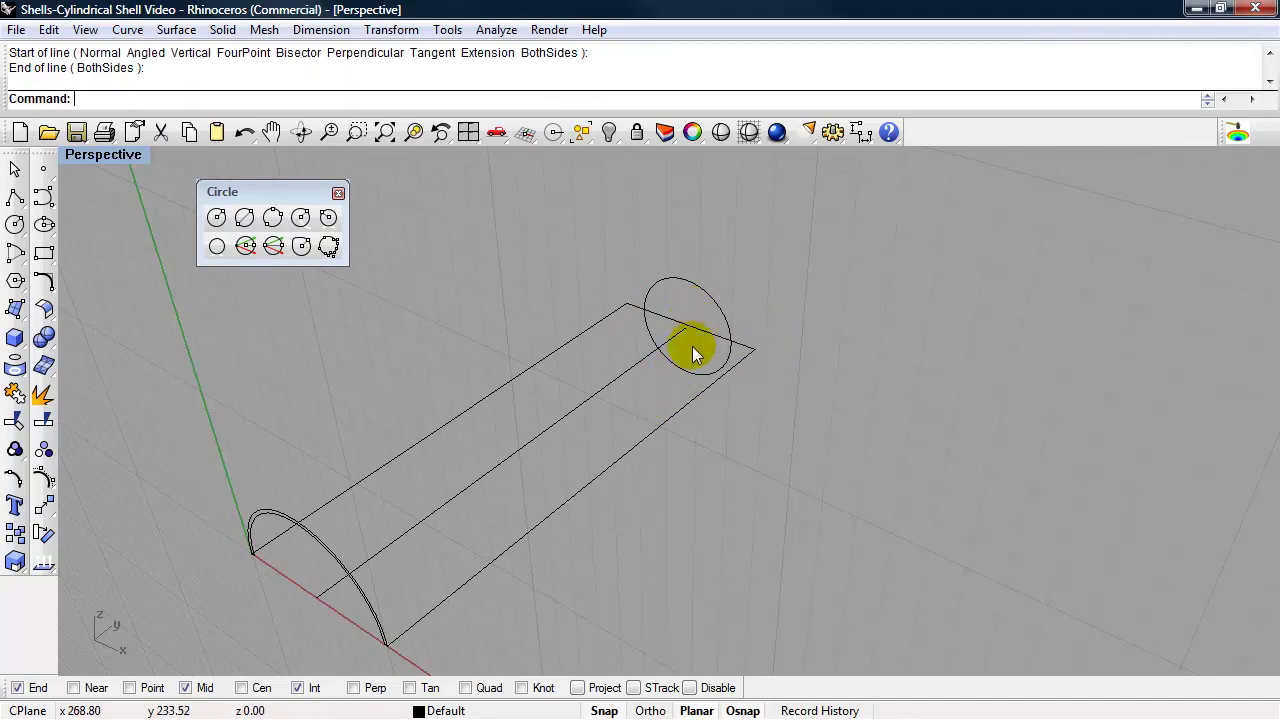
Step: Trim away the circle's lower half using the cross line as cutter
type("trim")
key("Return")
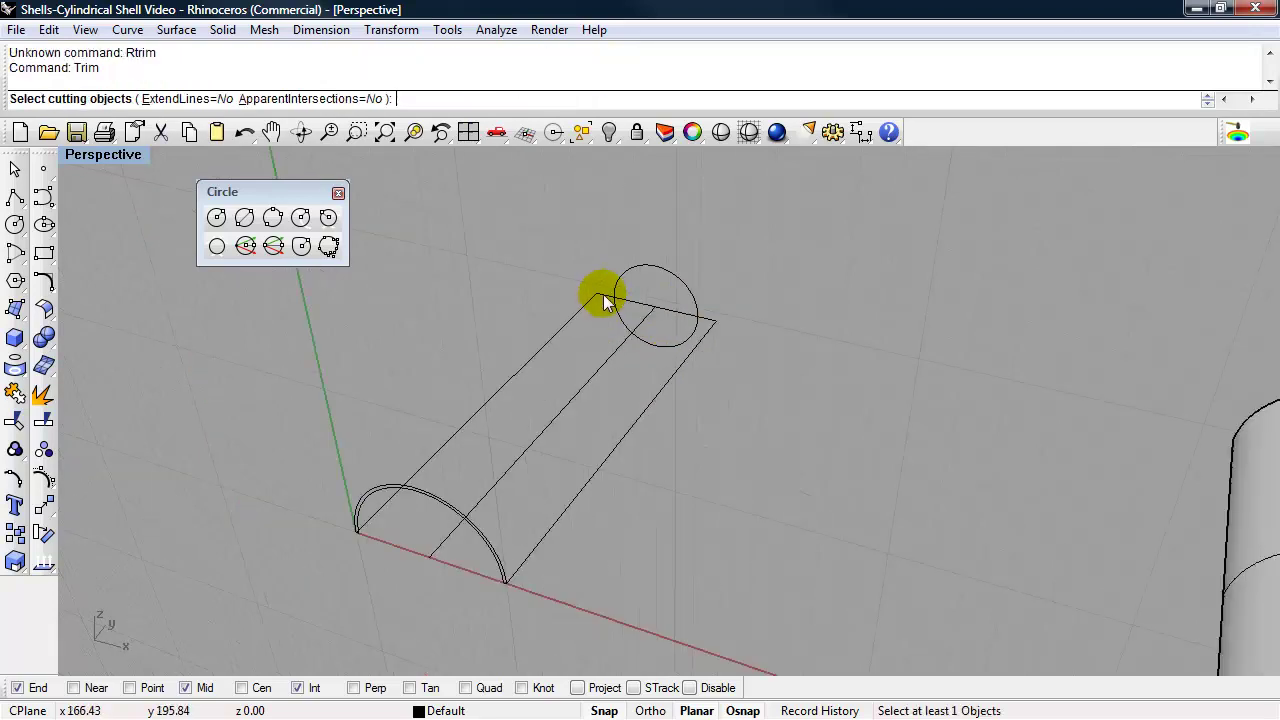
left_click(603, 298)
right_click(605, 313)
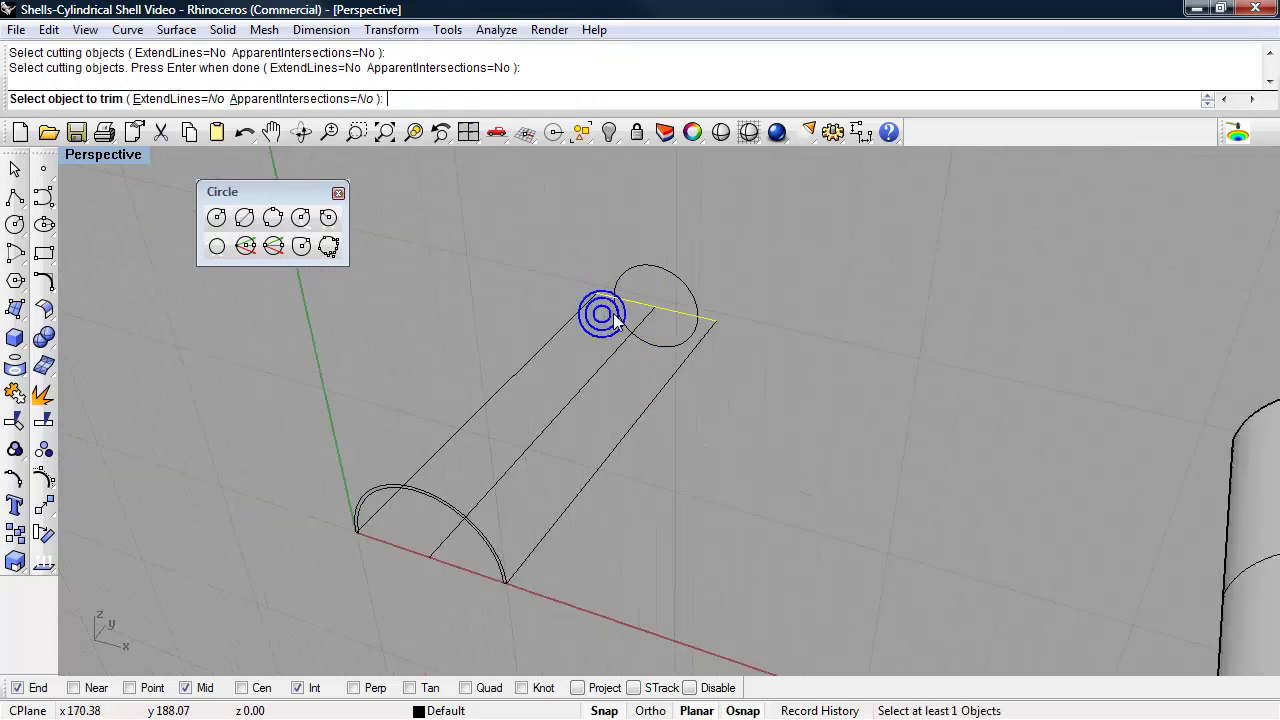
left_click(616, 318)
right_click(606, 325)
Step: Offset the arc inward by 2
scroll(631, 300, "up", 4)
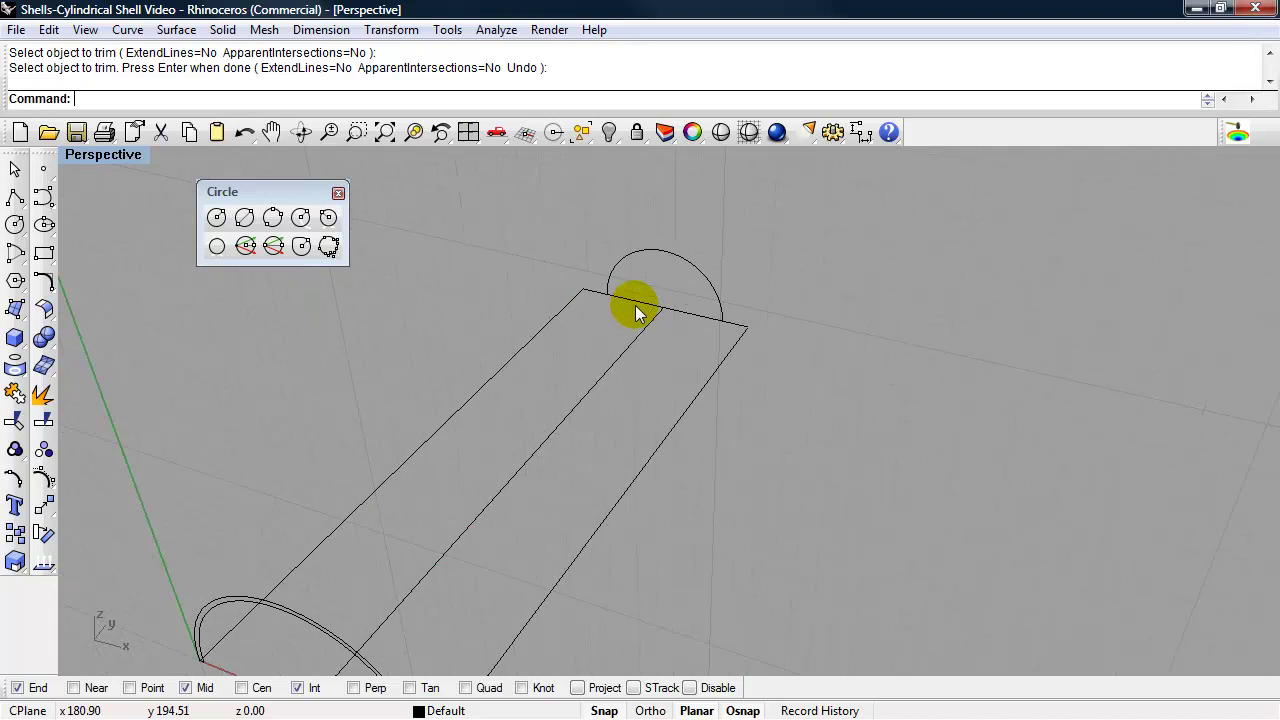
type("Offset")
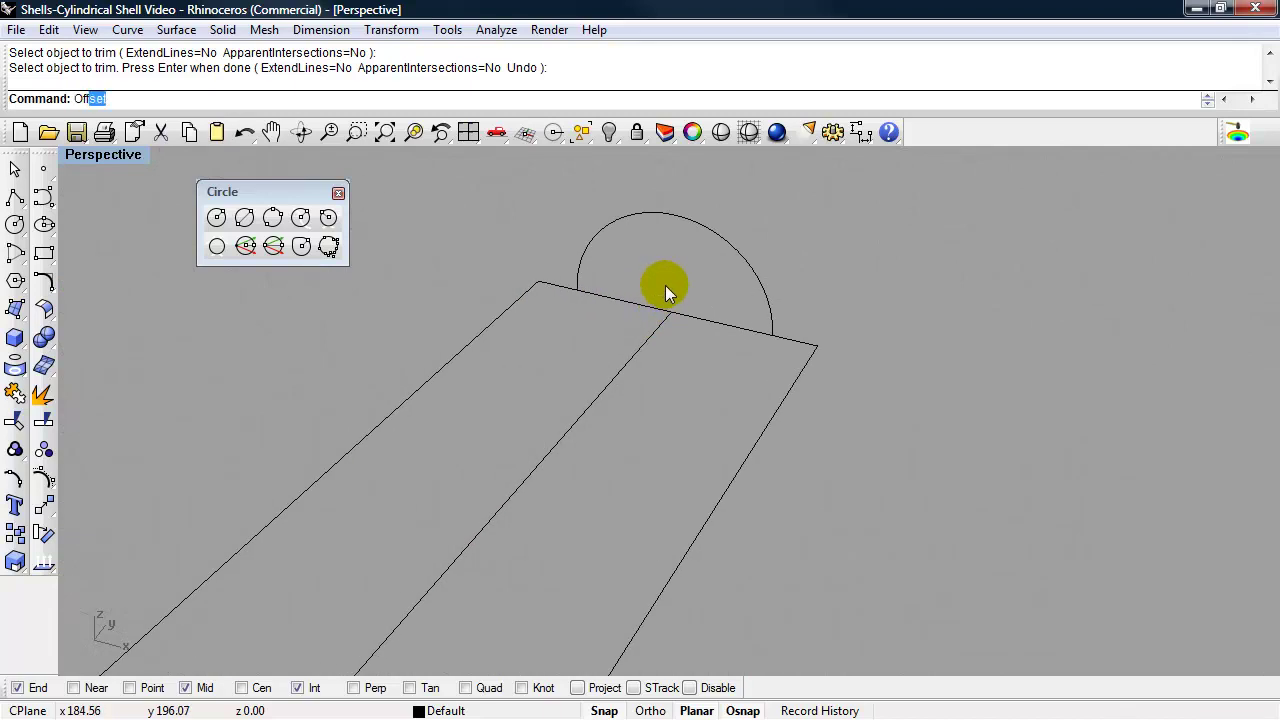
key("Return")
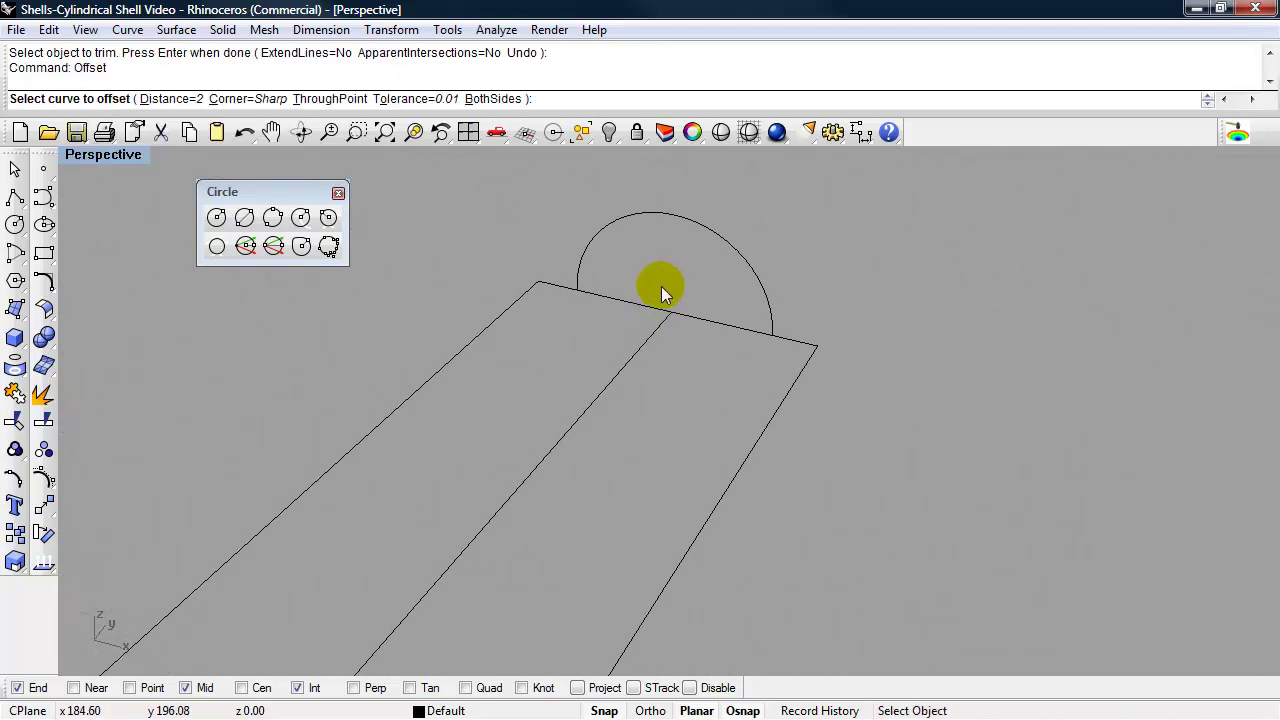
left_click(740, 238)
left_click(713, 260)
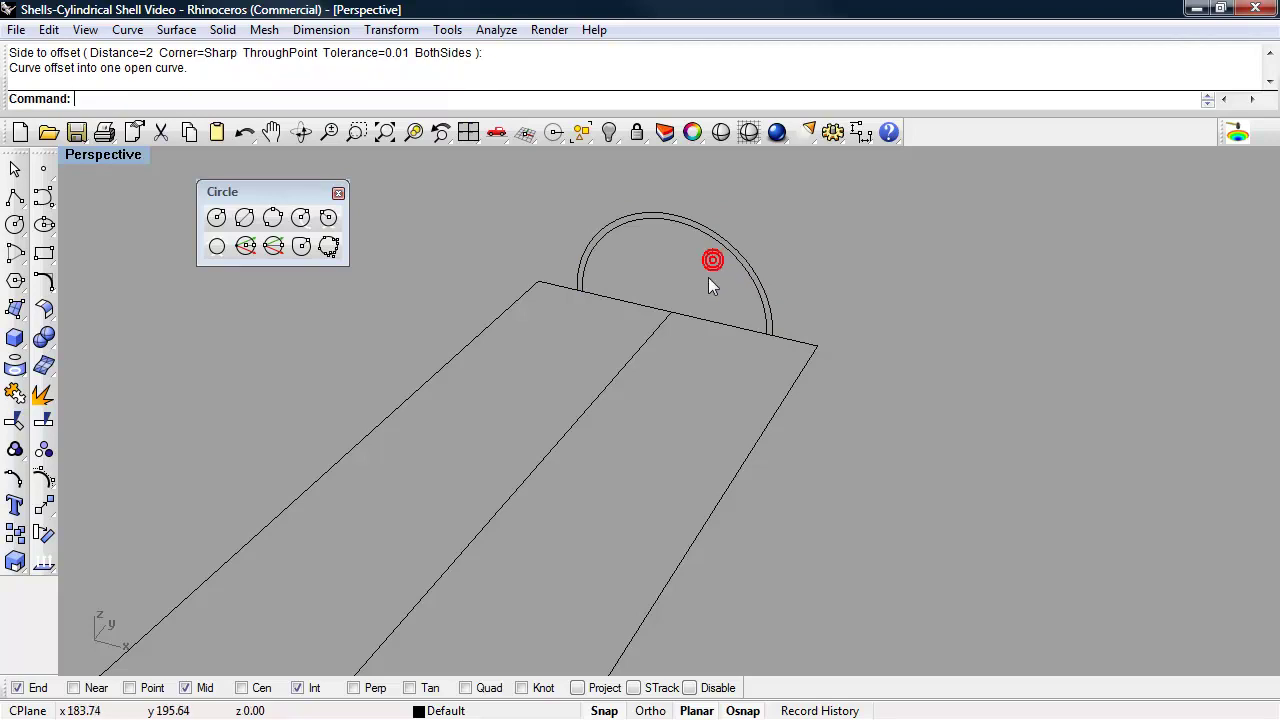
Step: Trim the cross line away between and outside the two arcs, using both arcs as cutters
type("Trio")
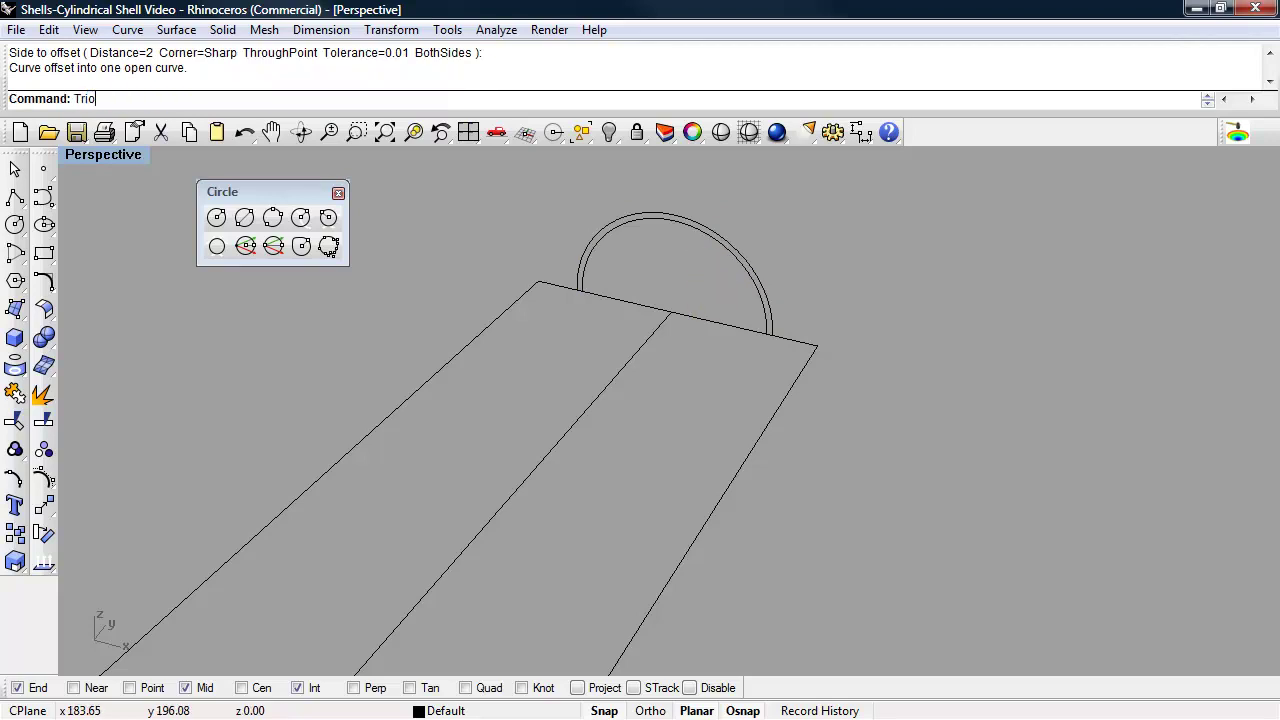
key("BackSpace")
type("m")
key("Return")
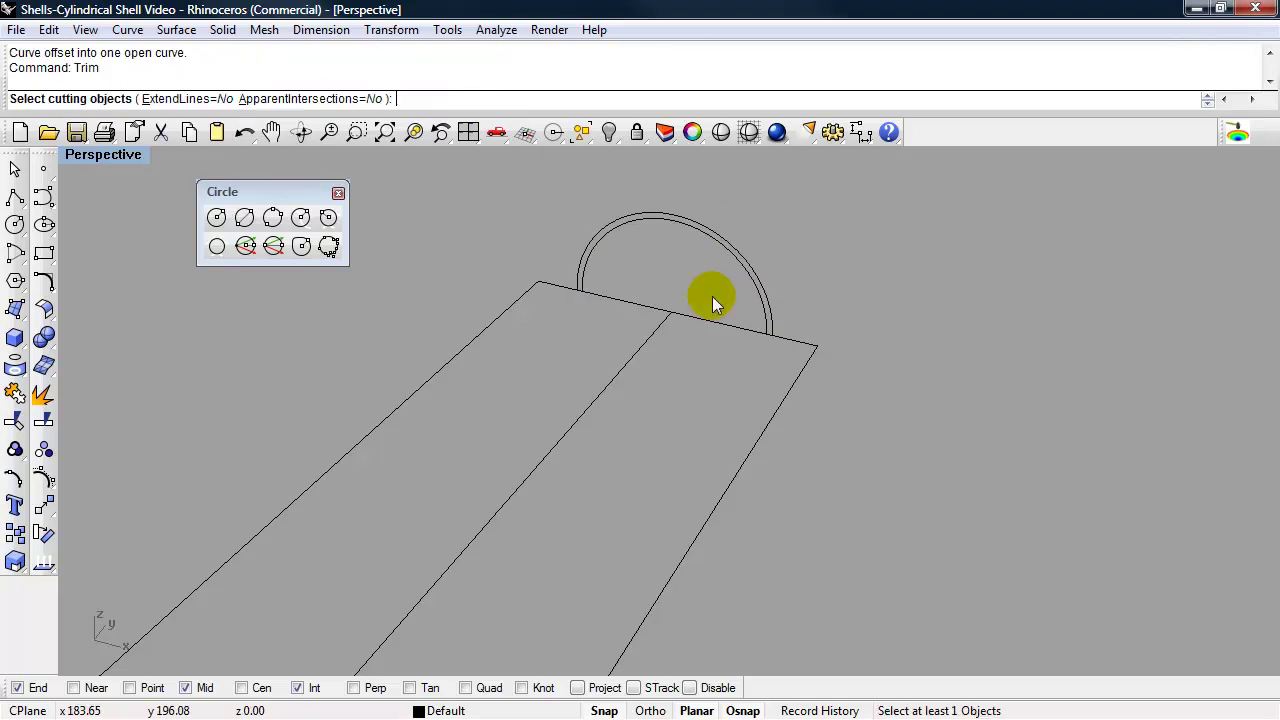
left_click(581, 282)
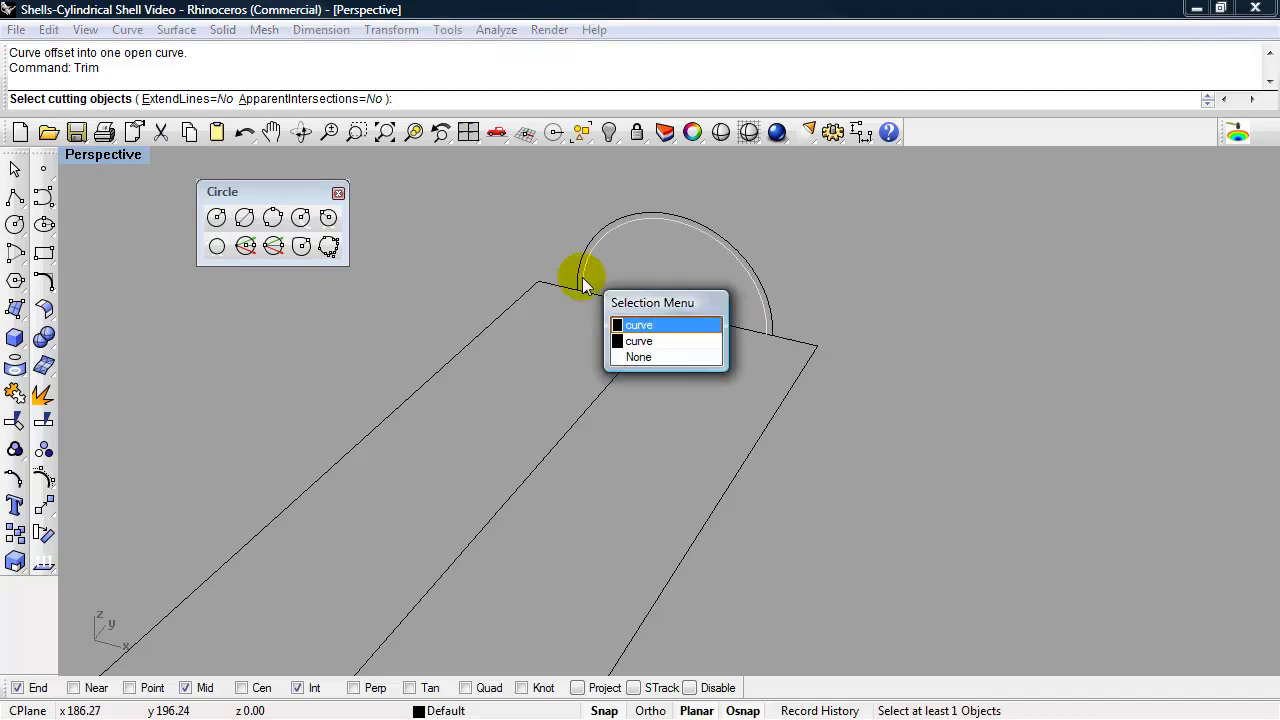
left_click(648, 327)
left_click(578, 280)
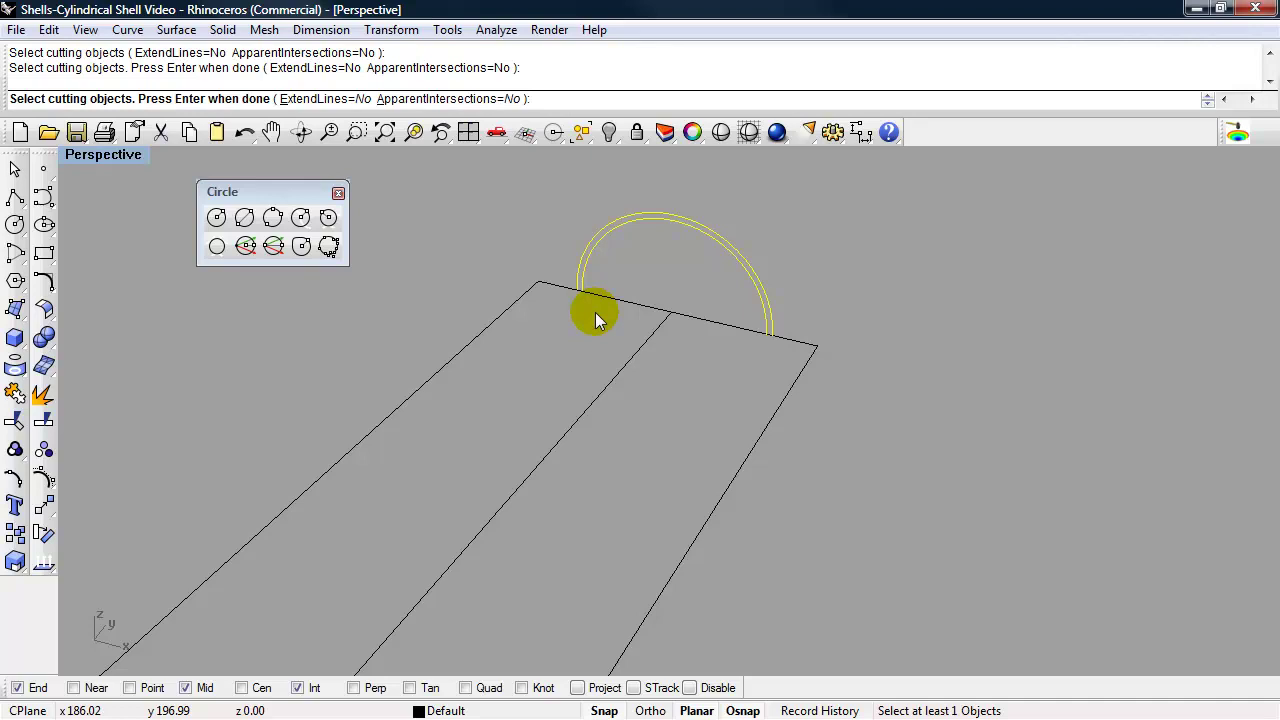
right_click(595, 312)
left_click(598, 297)
left_click(566, 288)
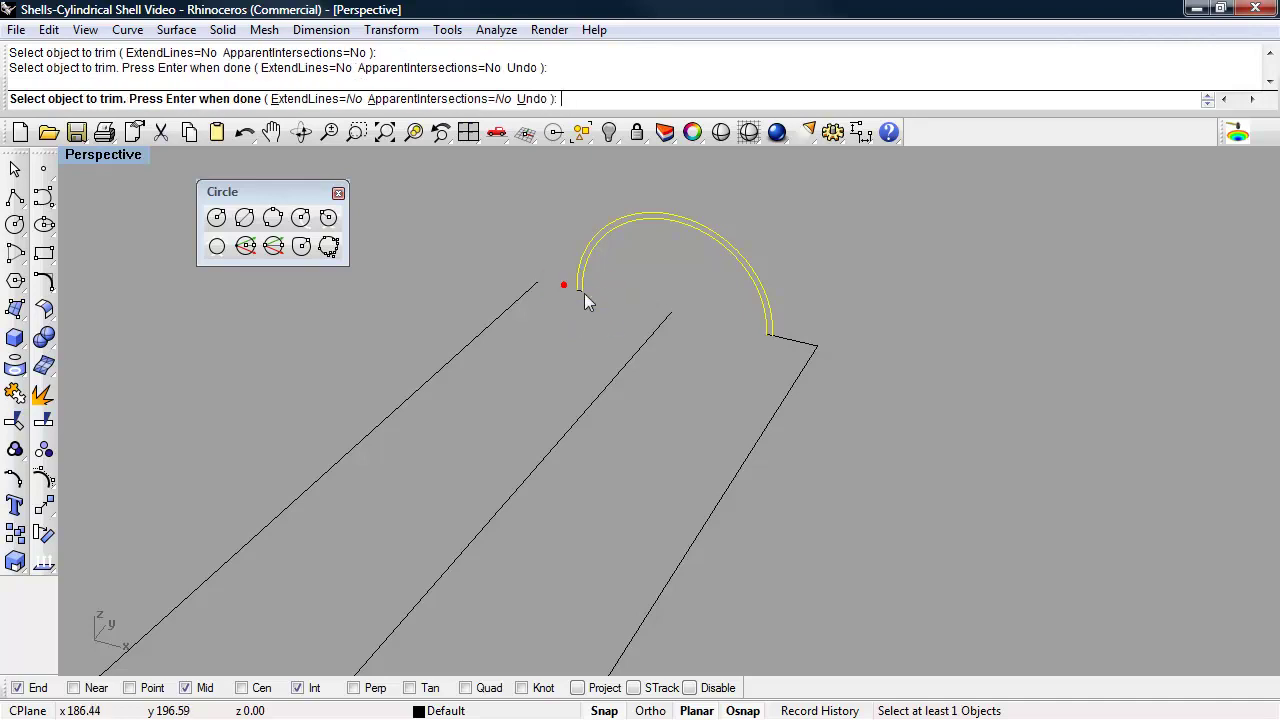
left_click(780, 338)
right_click(754, 308)
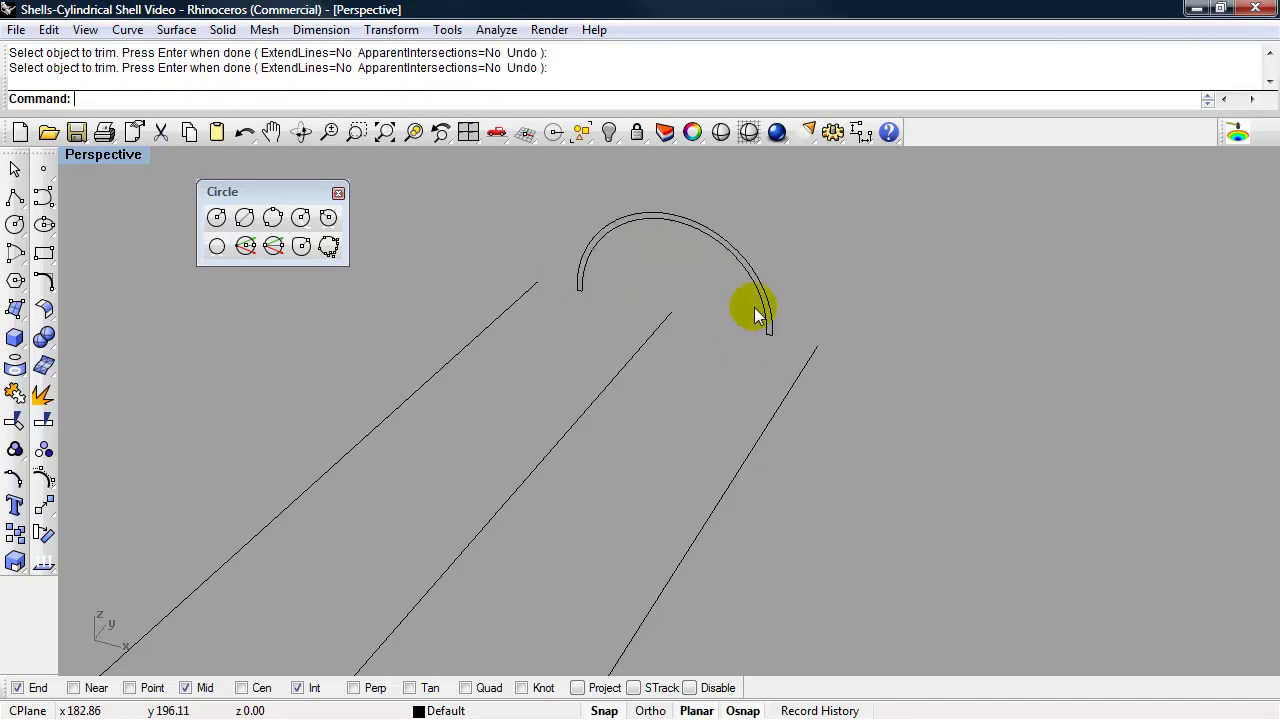
left_click(760, 300)
key("Escape")
right_click(731, 331)
Step: Join the four far arch curves into one closed outline
left_click_drag(543, 366, 793, 186)
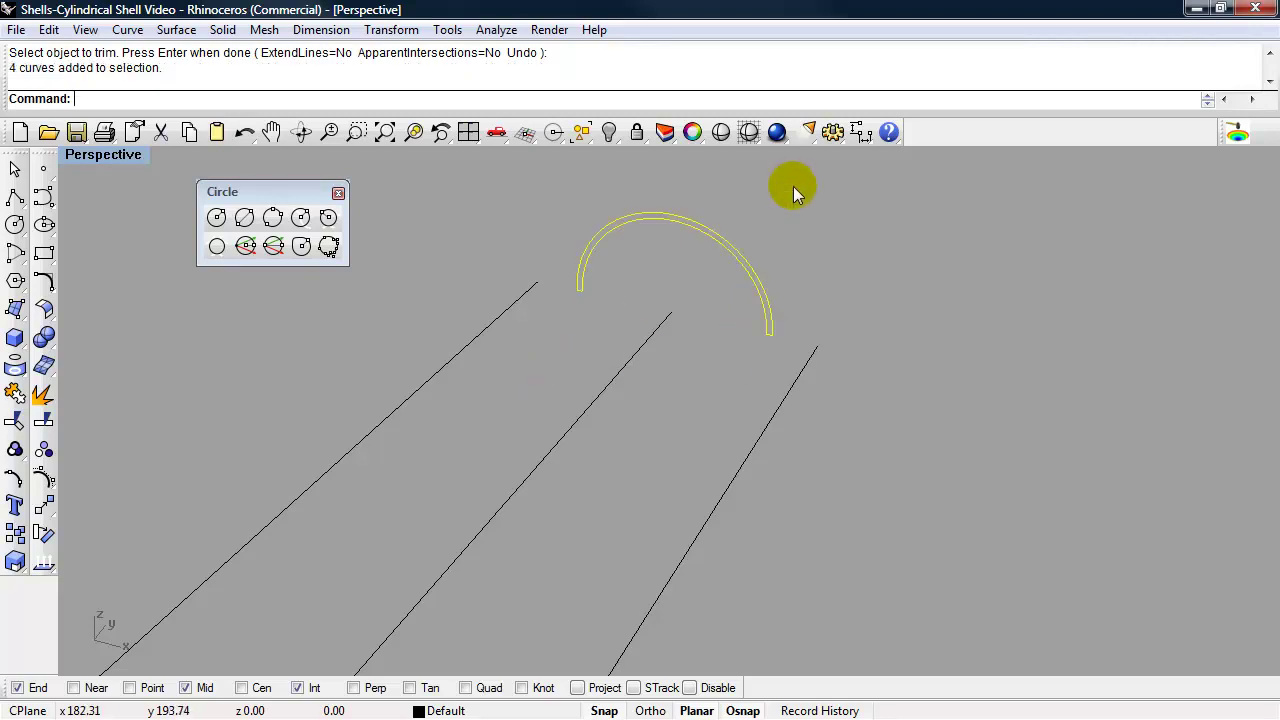
type("Join")
key("Return")
right_click_drag(793, 186, 600, 388)
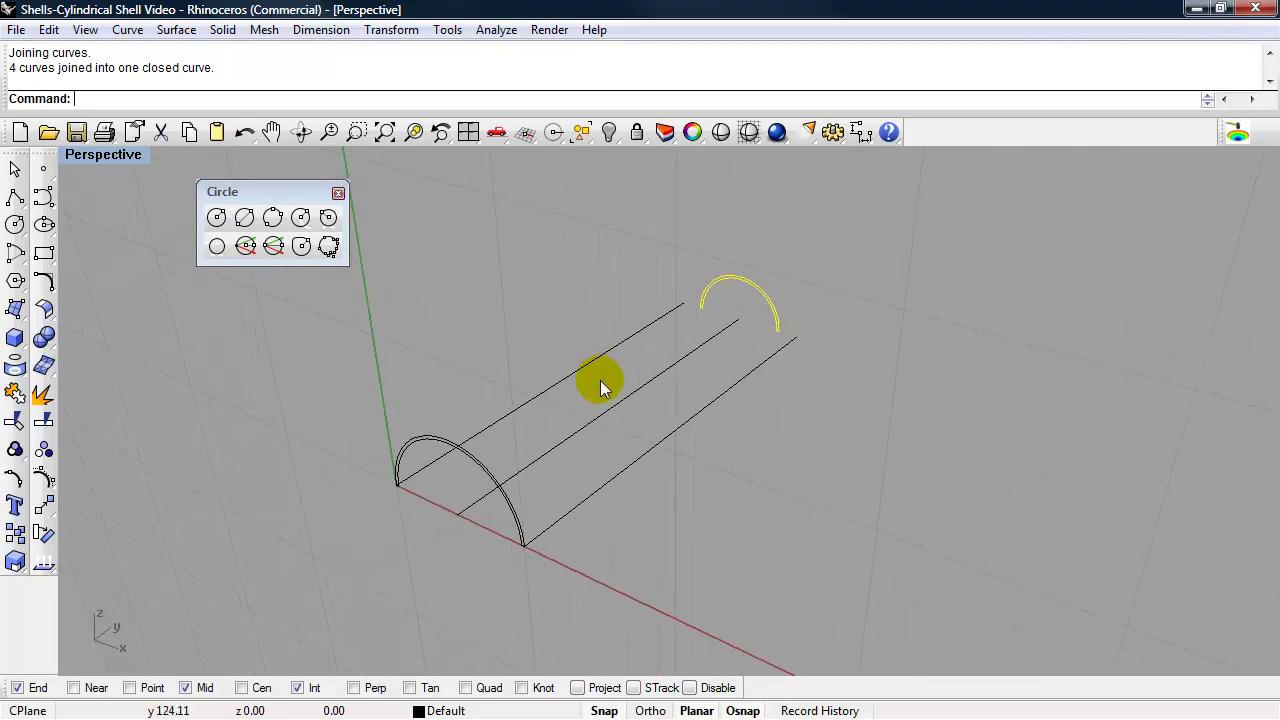
Step: Loft between the front and far arch outlines and accept the seams to show Loft Options
left_click(432, 445)
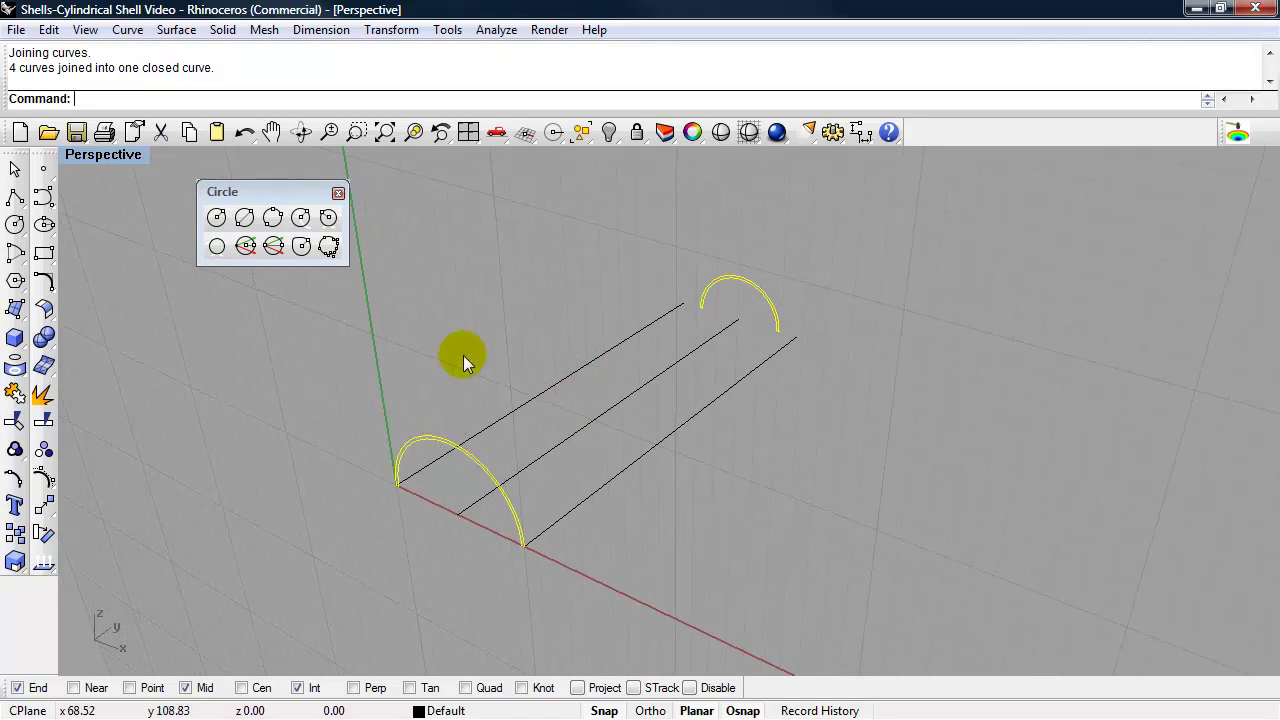
type("Loft")
key("Return")
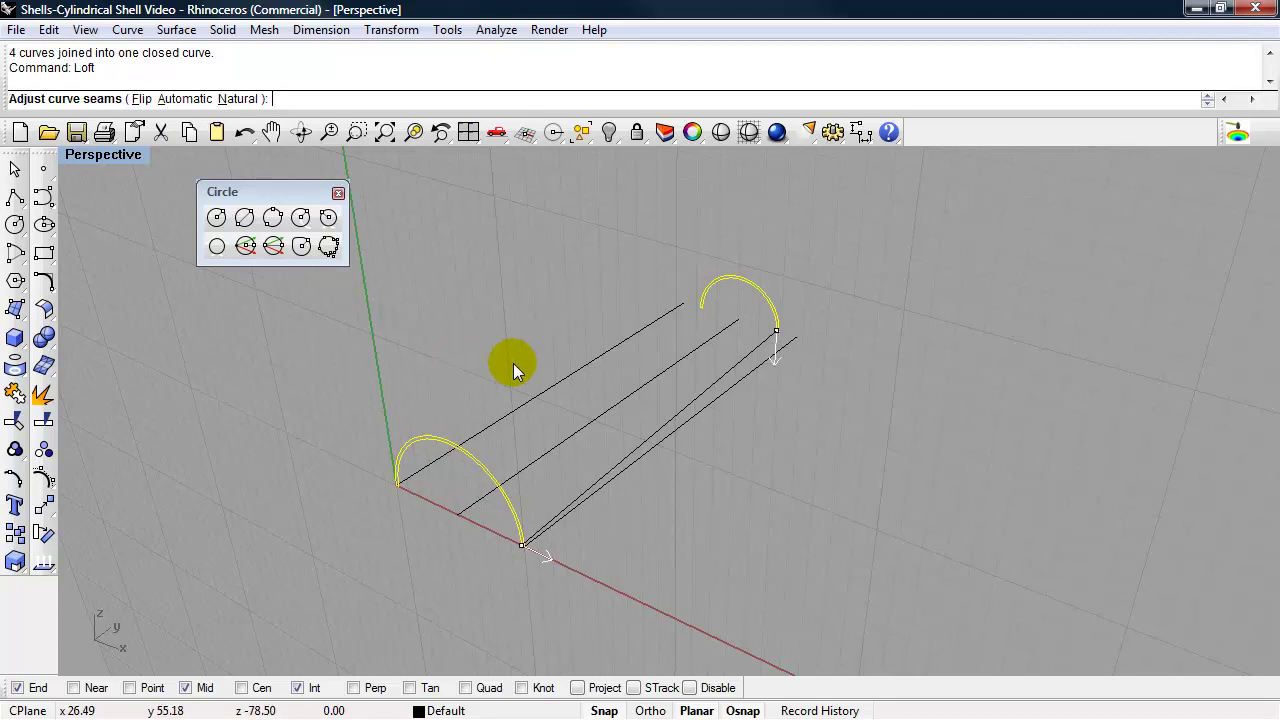
right_click_drag(516, 360, 481, 315)
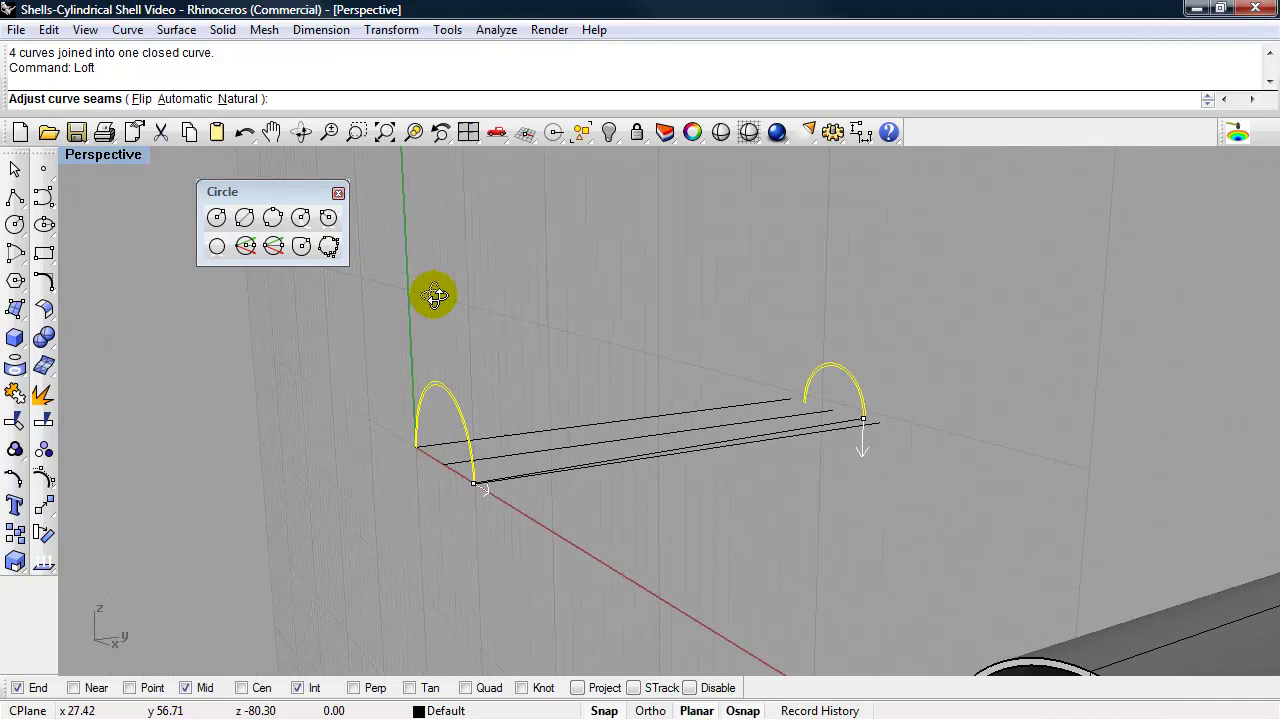
right_click_drag(436, 295, 559, 348)
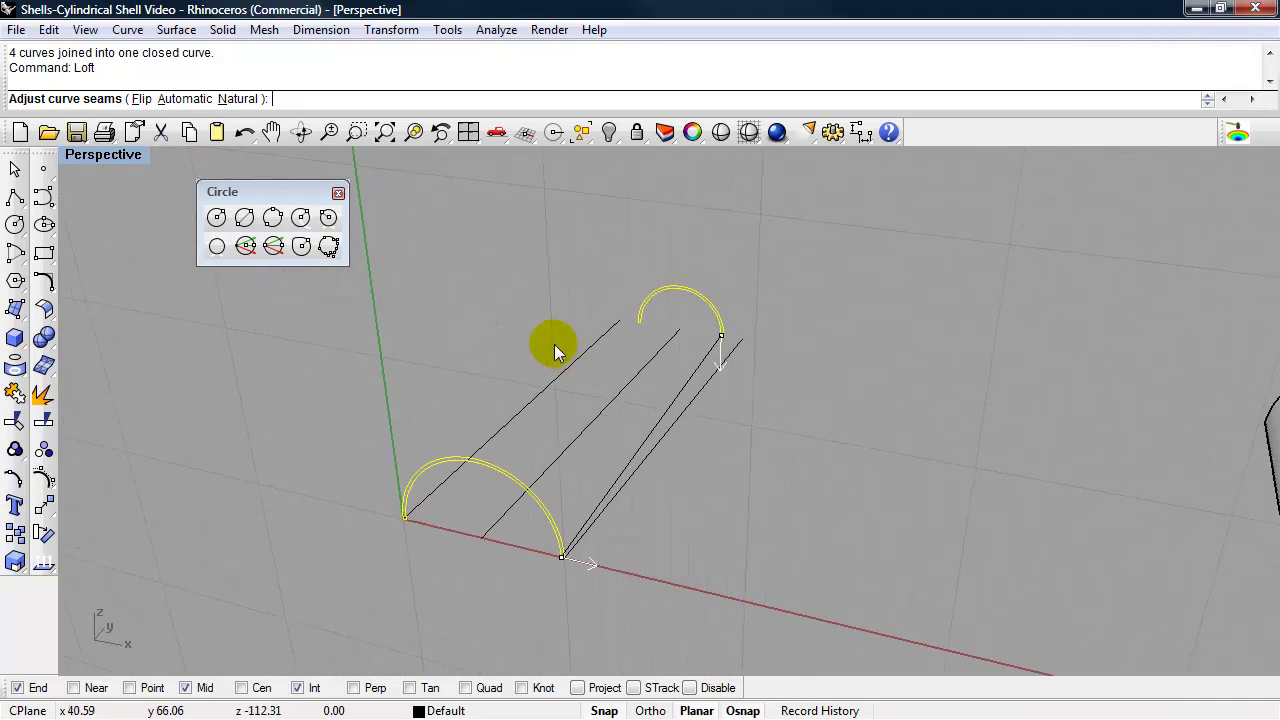
key("Return")
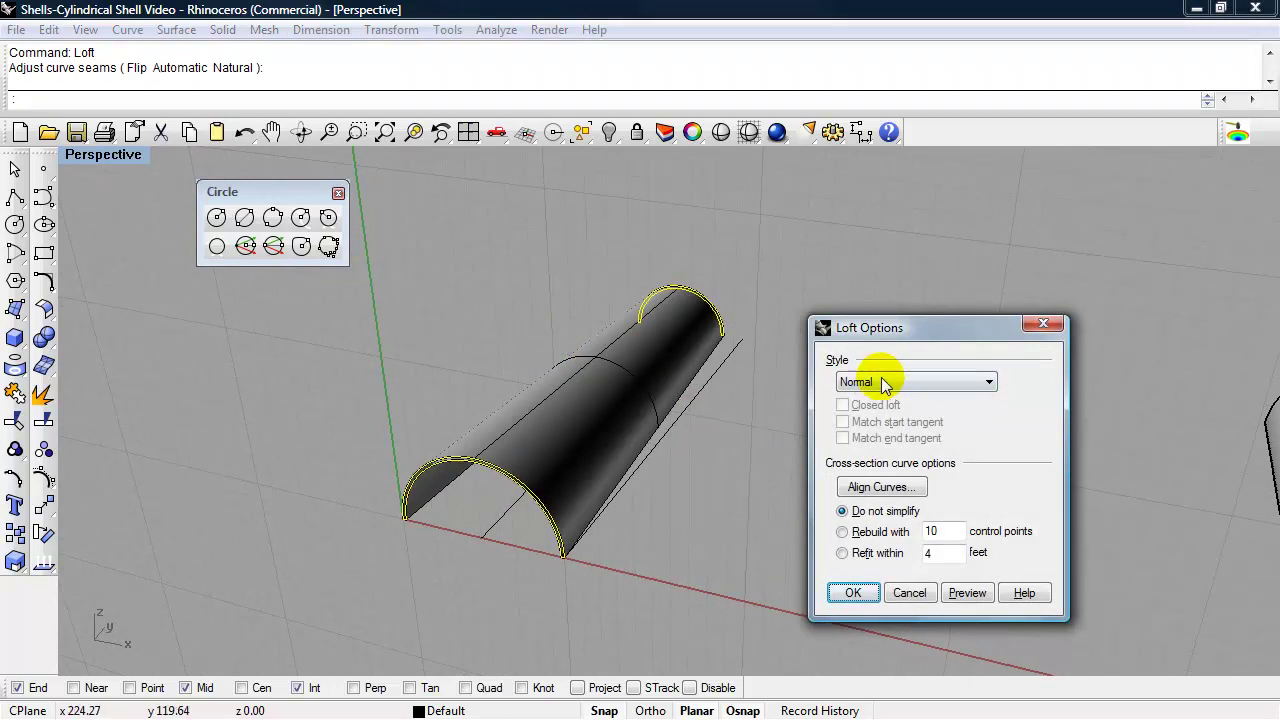
Step: Move the Loft Options dialog aside and reverse the far arc's direction
left_click_drag(898, 336, 867, 313)
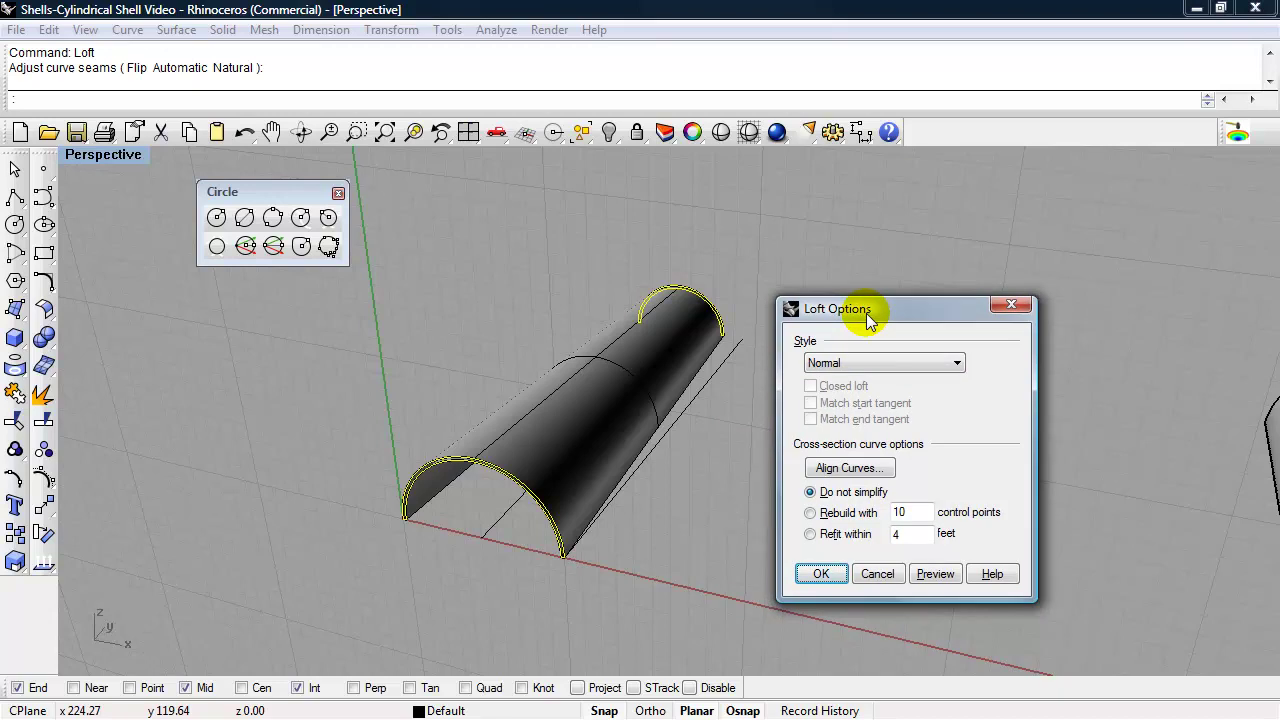
left_click_drag(868, 318, 859, 300)
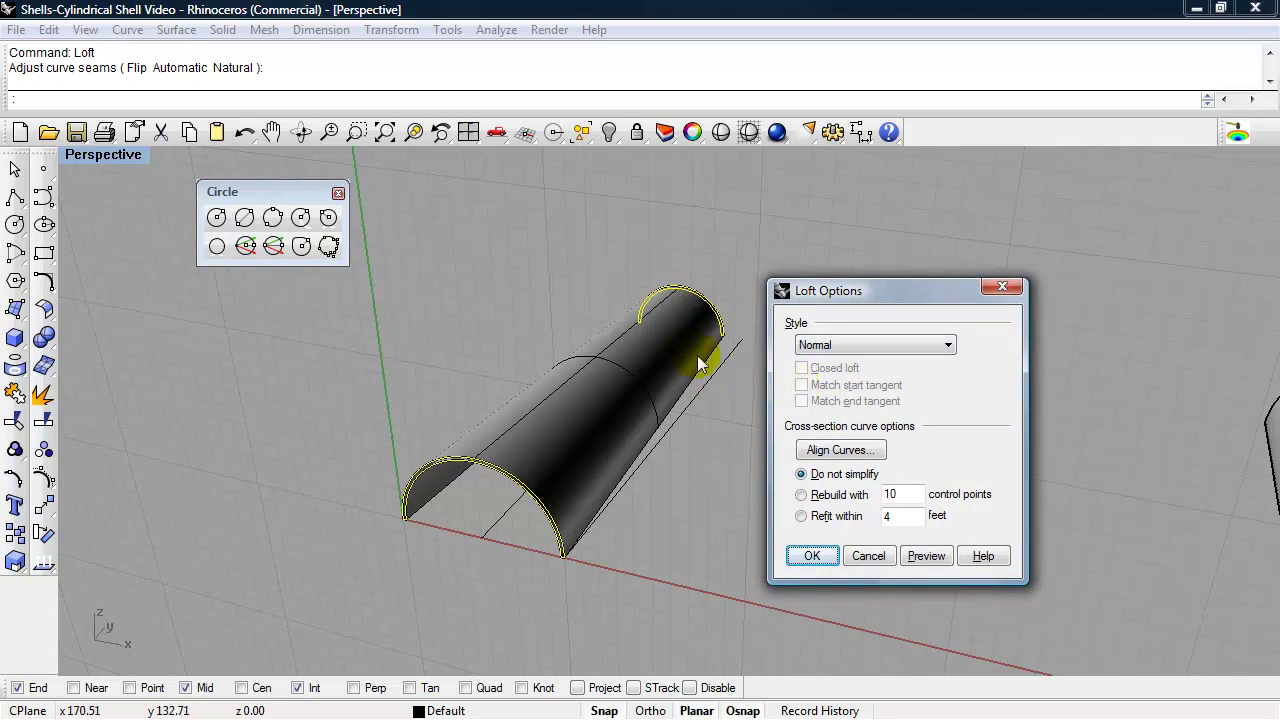
left_click(860, 452)
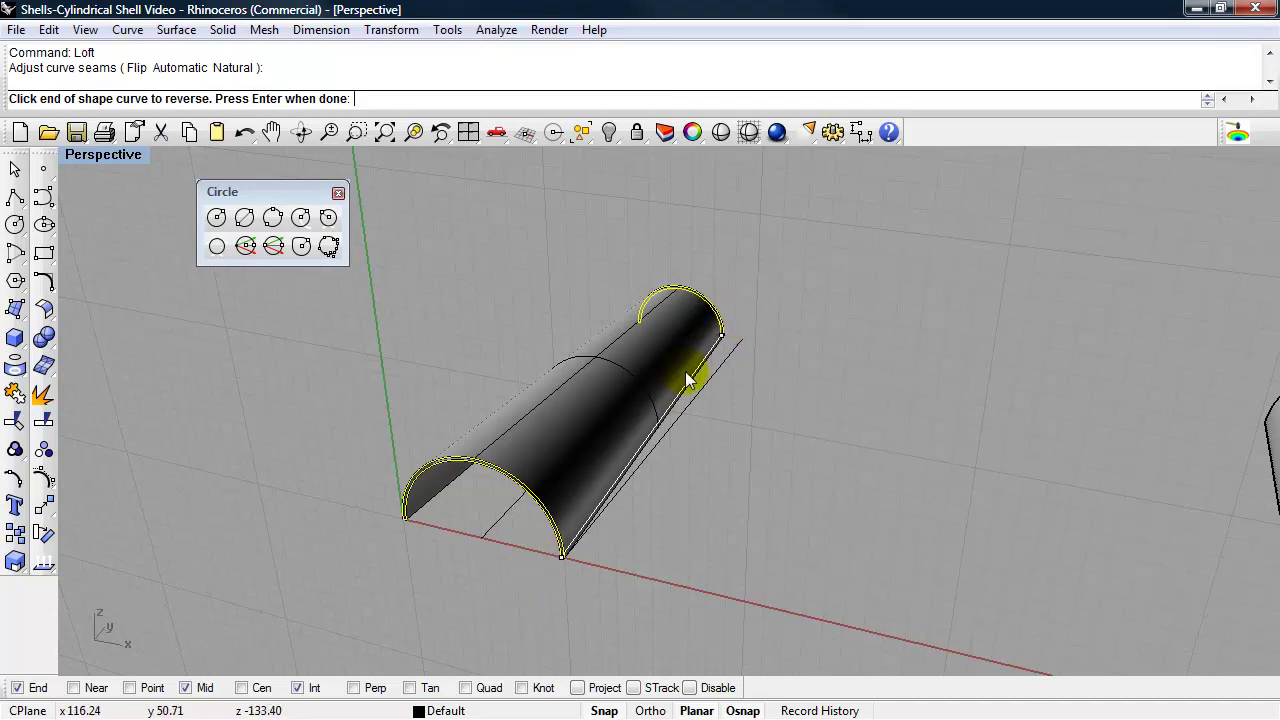
left_click(724, 339)
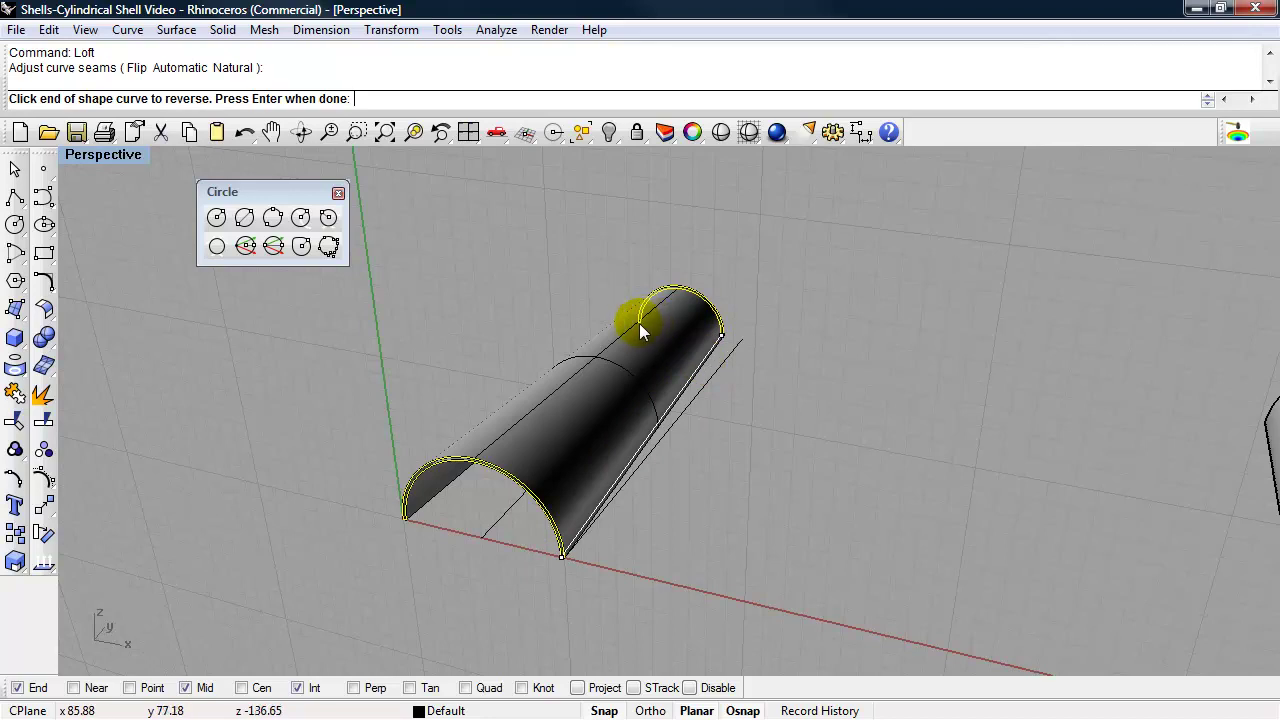
key("Return")
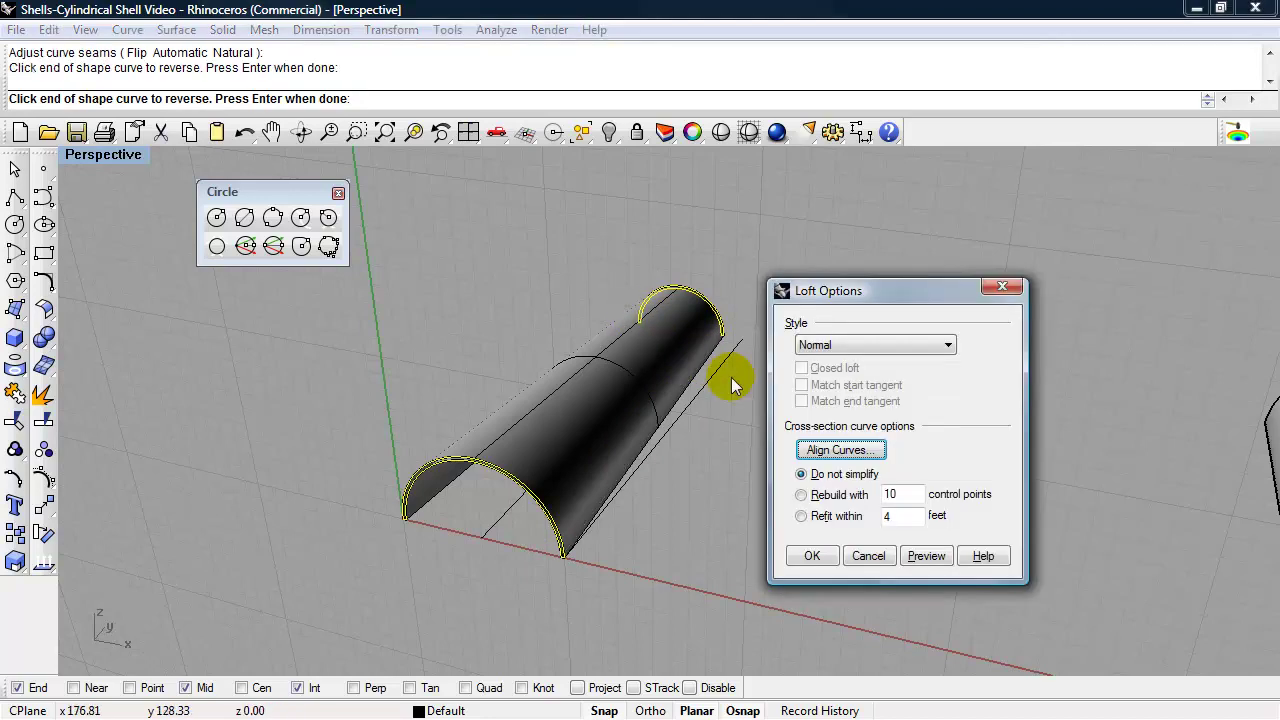
Step: Flip the near and far arc directions until the loft preview is untwisted
left_click(827, 445)
left_click(721, 336)
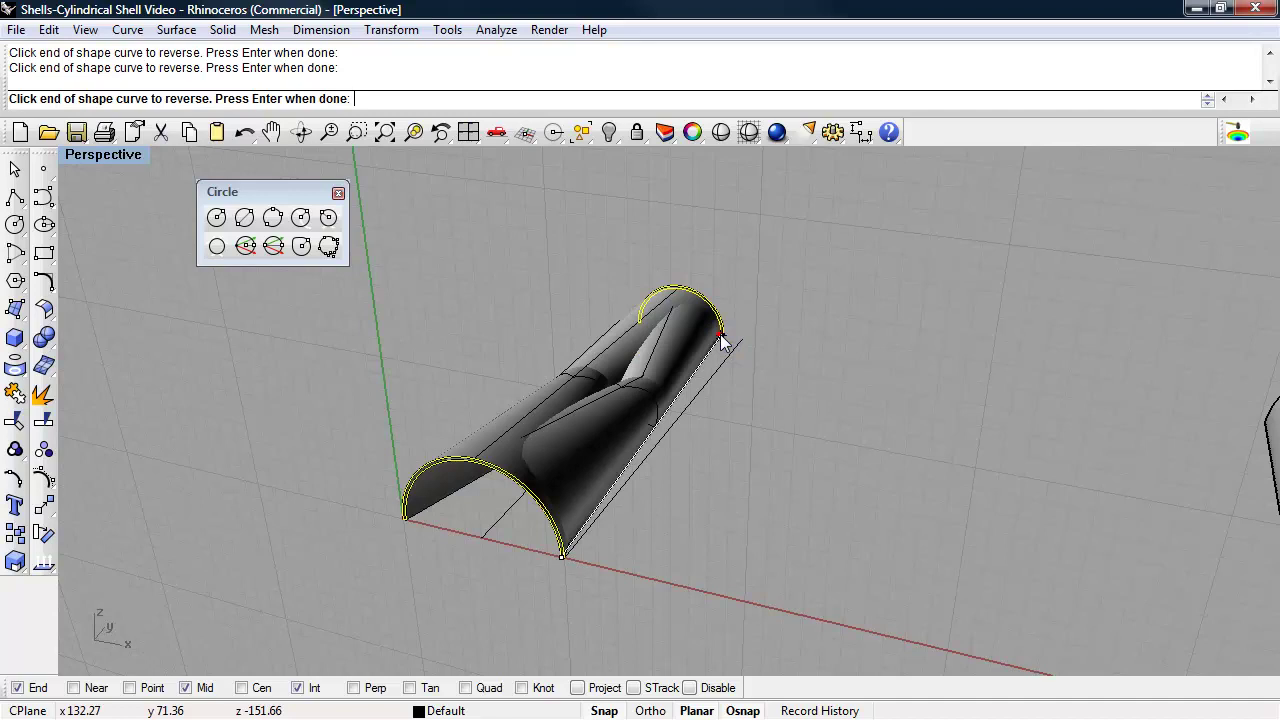
right_click_drag(718, 375, 767, 400)
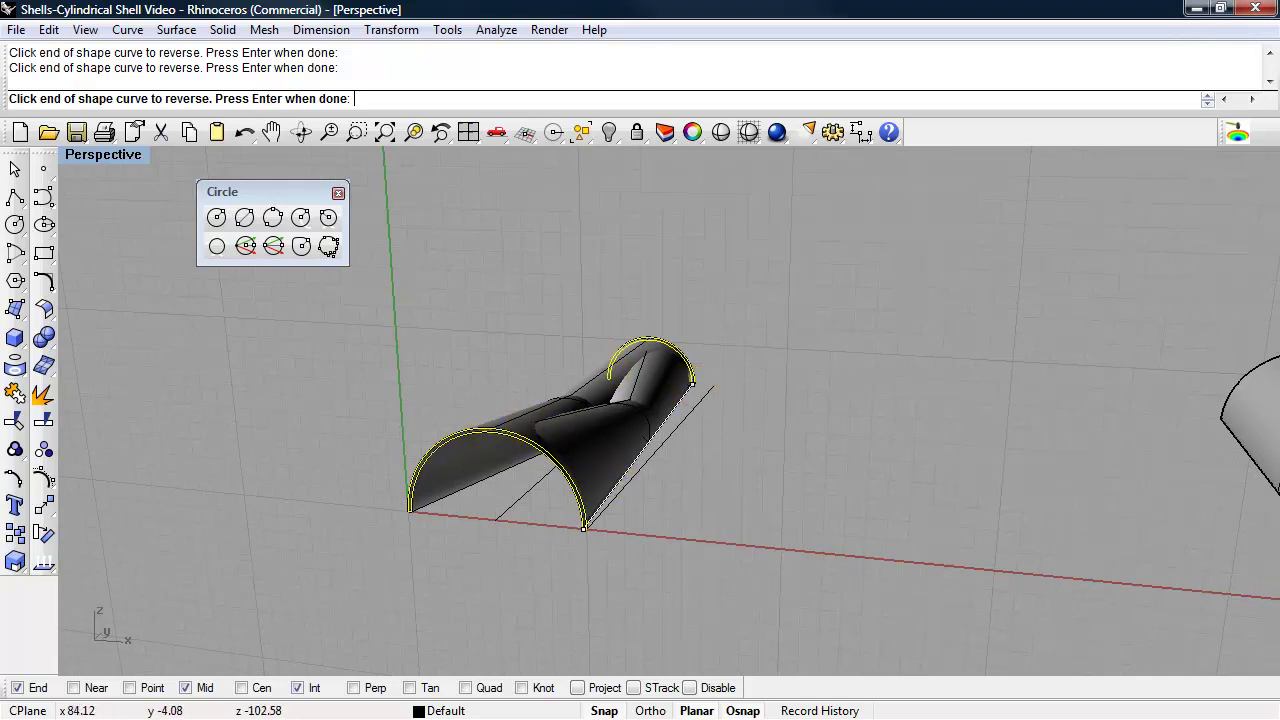
right_click_drag(731, 470, 706, 477)
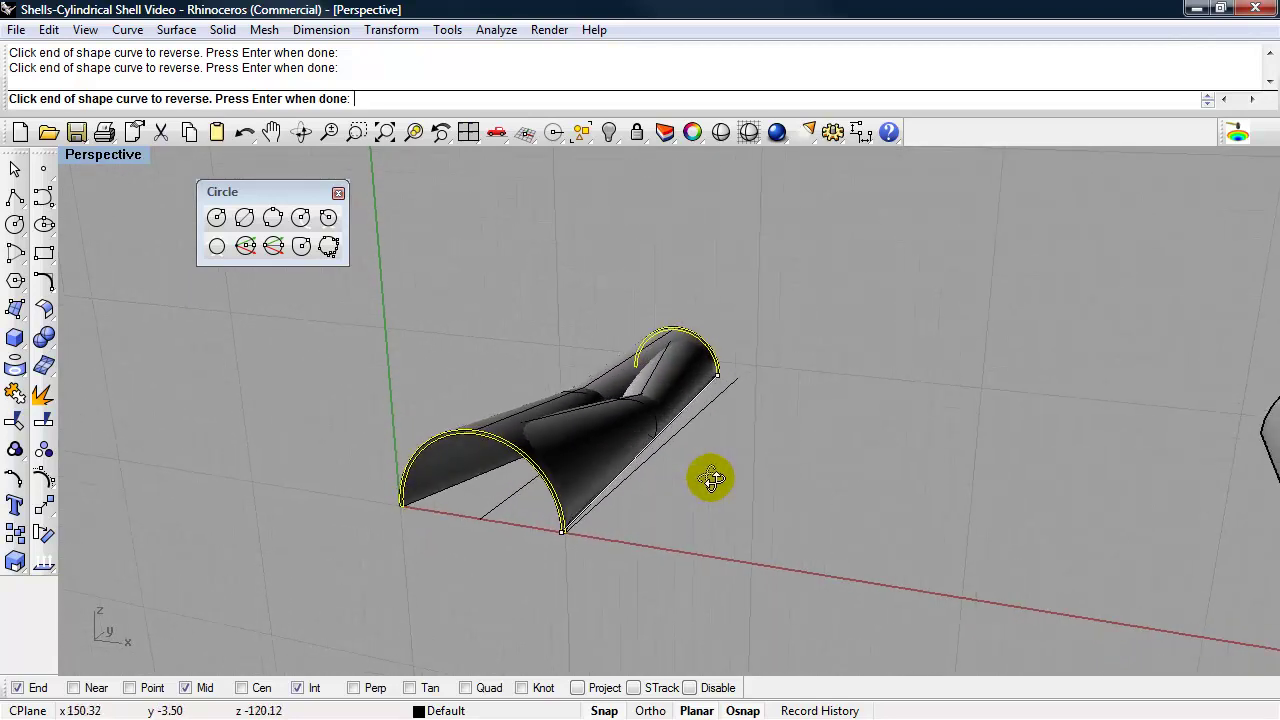
left_click(720, 376)
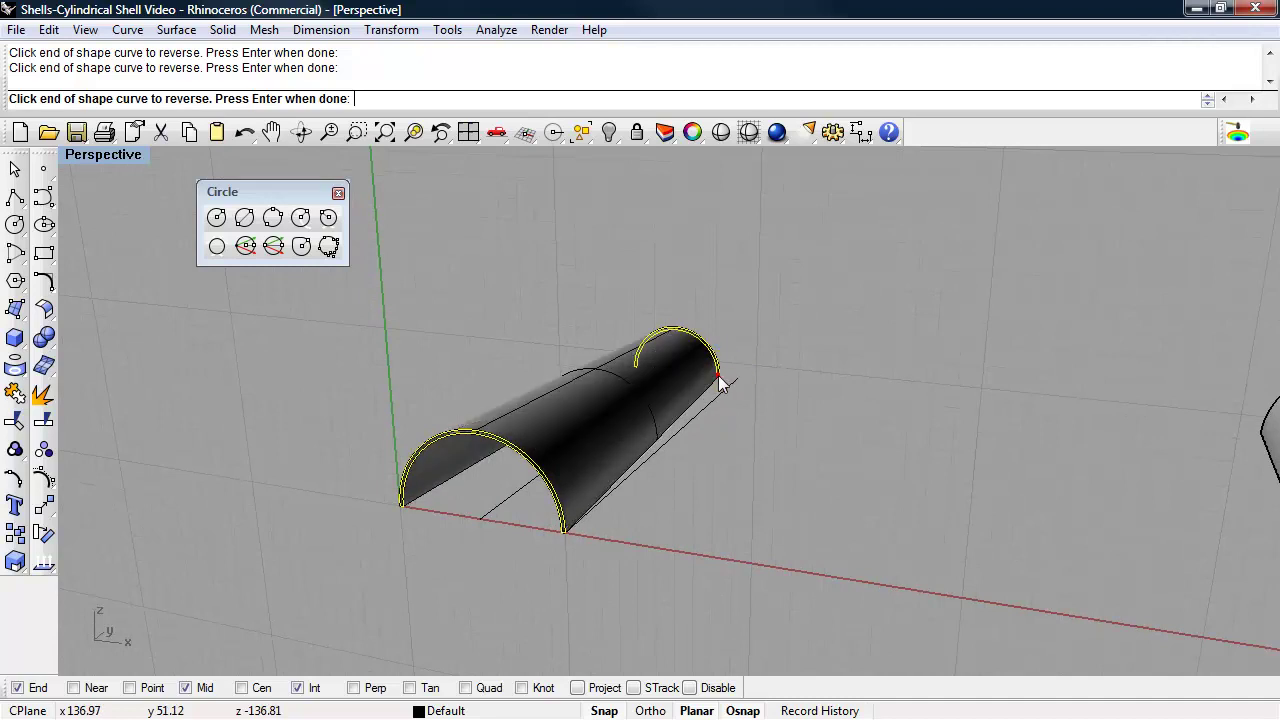
left_click(562, 532)
left_click(561, 532)
right_click_drag(561, 532, 711, 517)
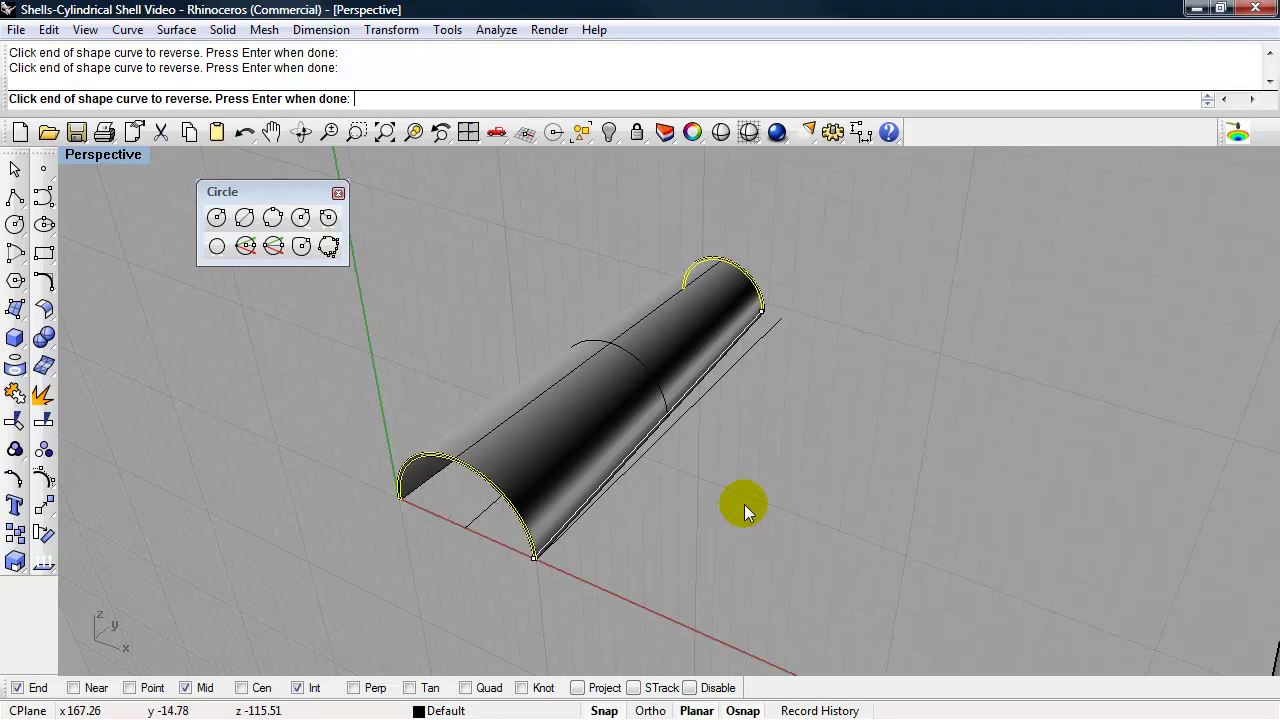
key("Return")
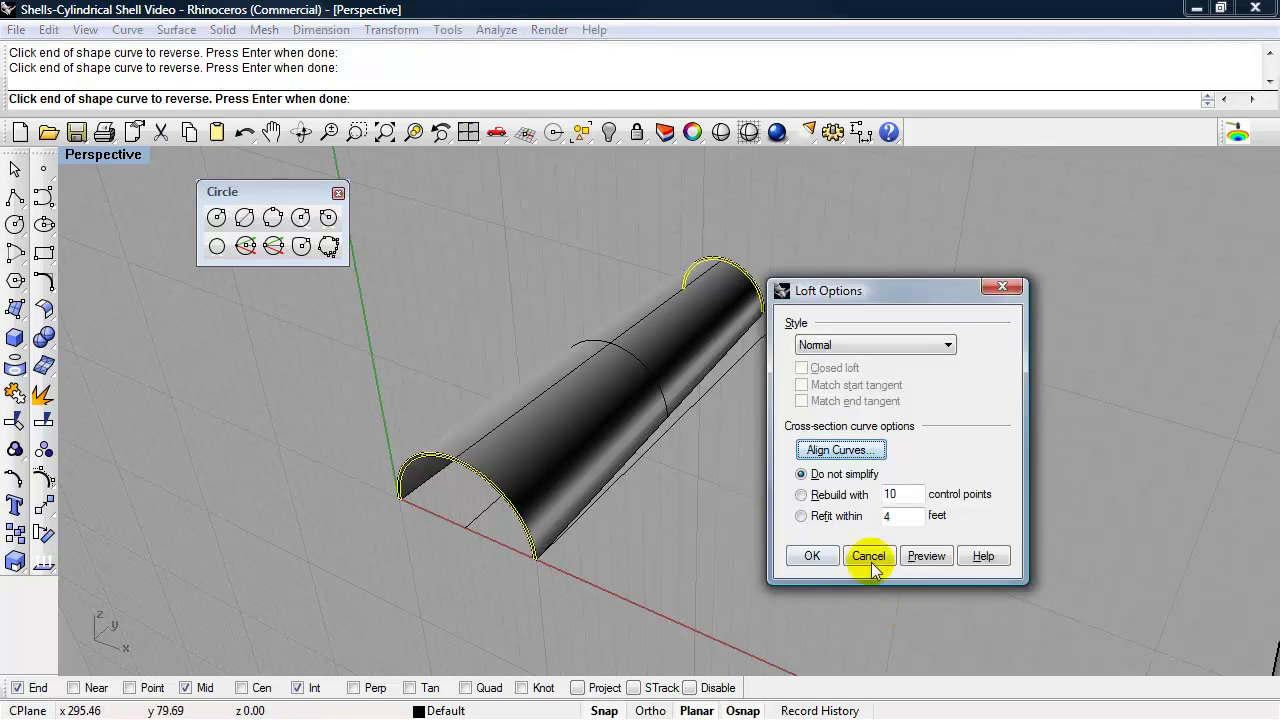
Step: Accept the loft with OK and select the new tapering shell
left_click(818, 553)
right_click_drag(705, 517, 709, 470)
left_click(632, 452)
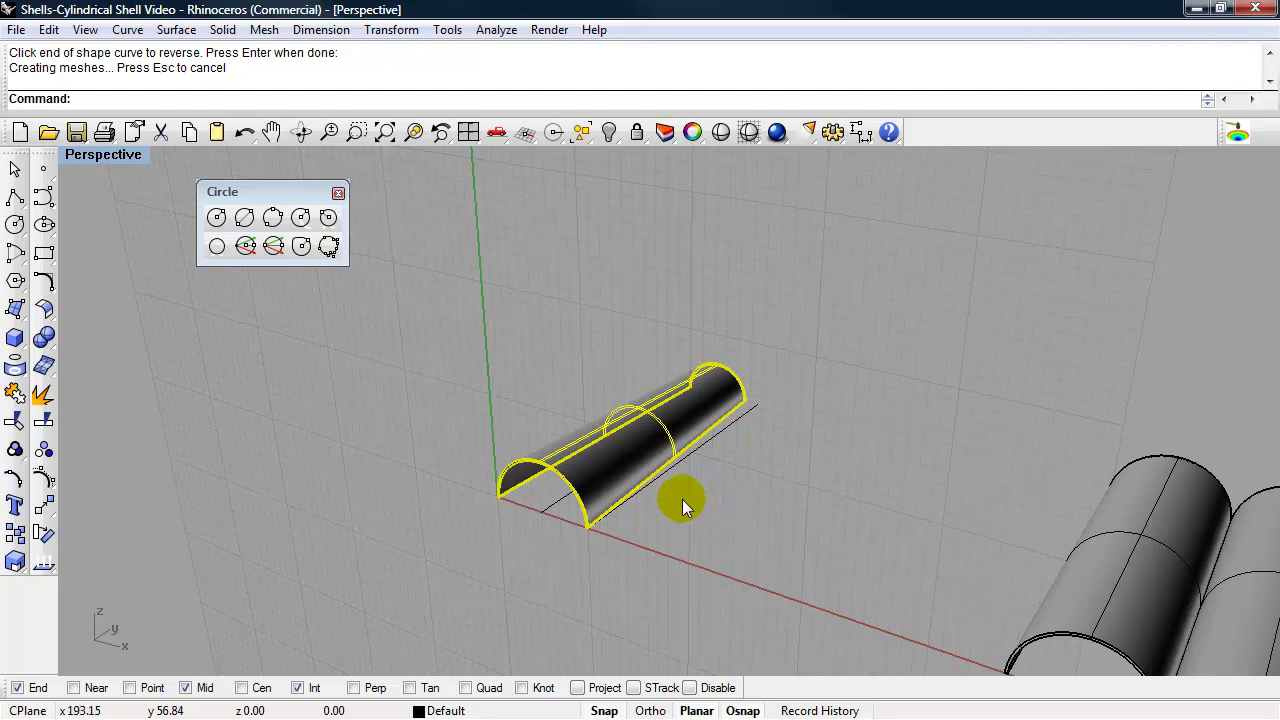
right_click_drag(684, 500, 860, 517)
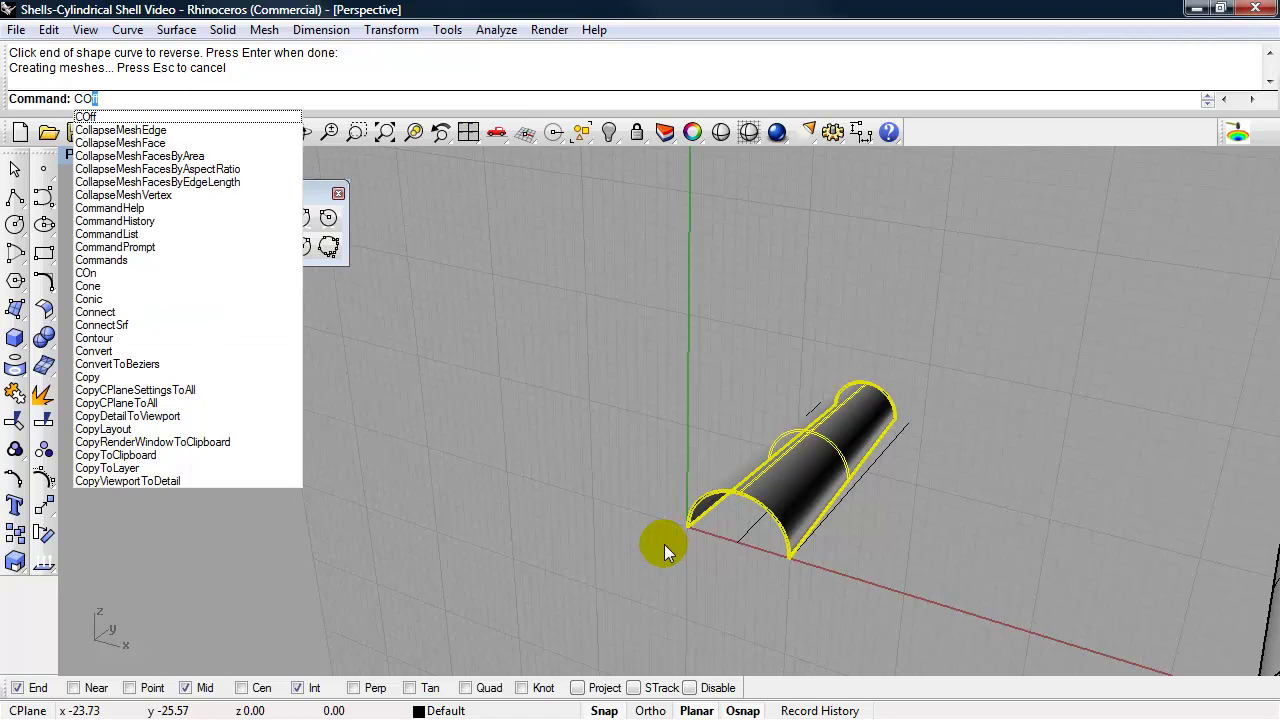
Step: Copy the shell from its front corner to a spot on its left
type("py")
key("Return")
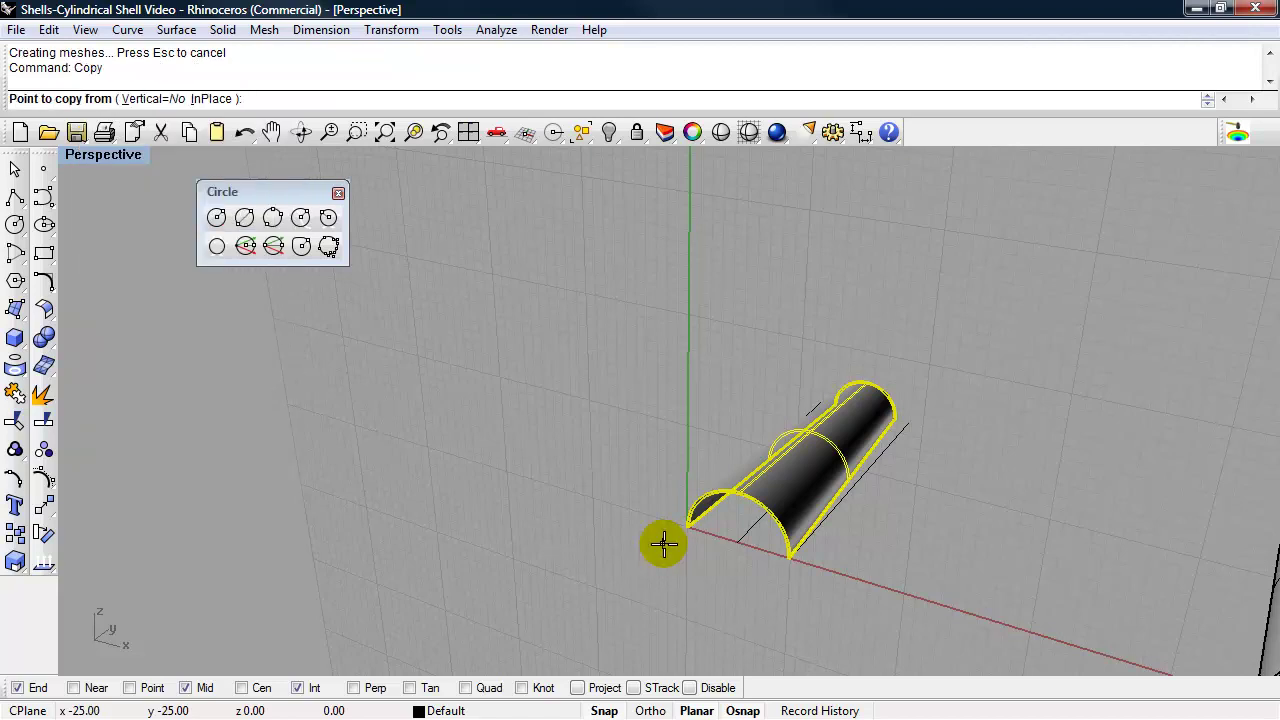
left_click(789, 558)
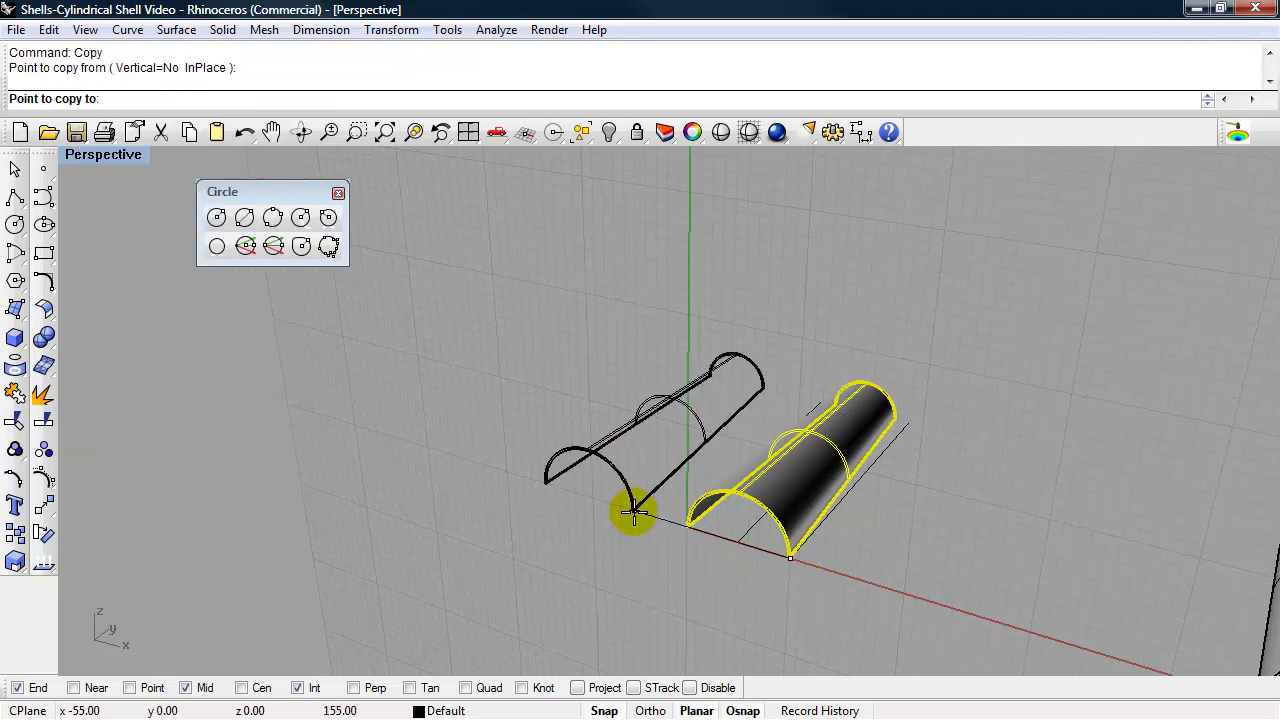
left_click(536, 510)
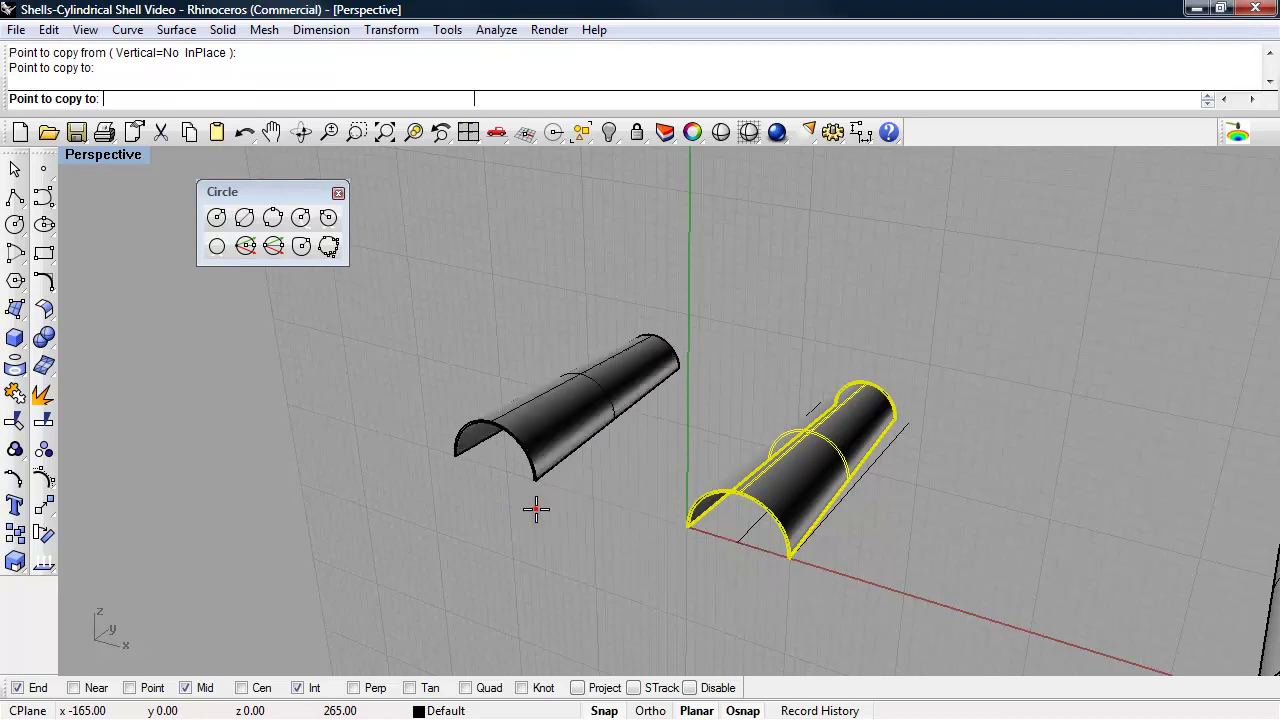
key("Return")
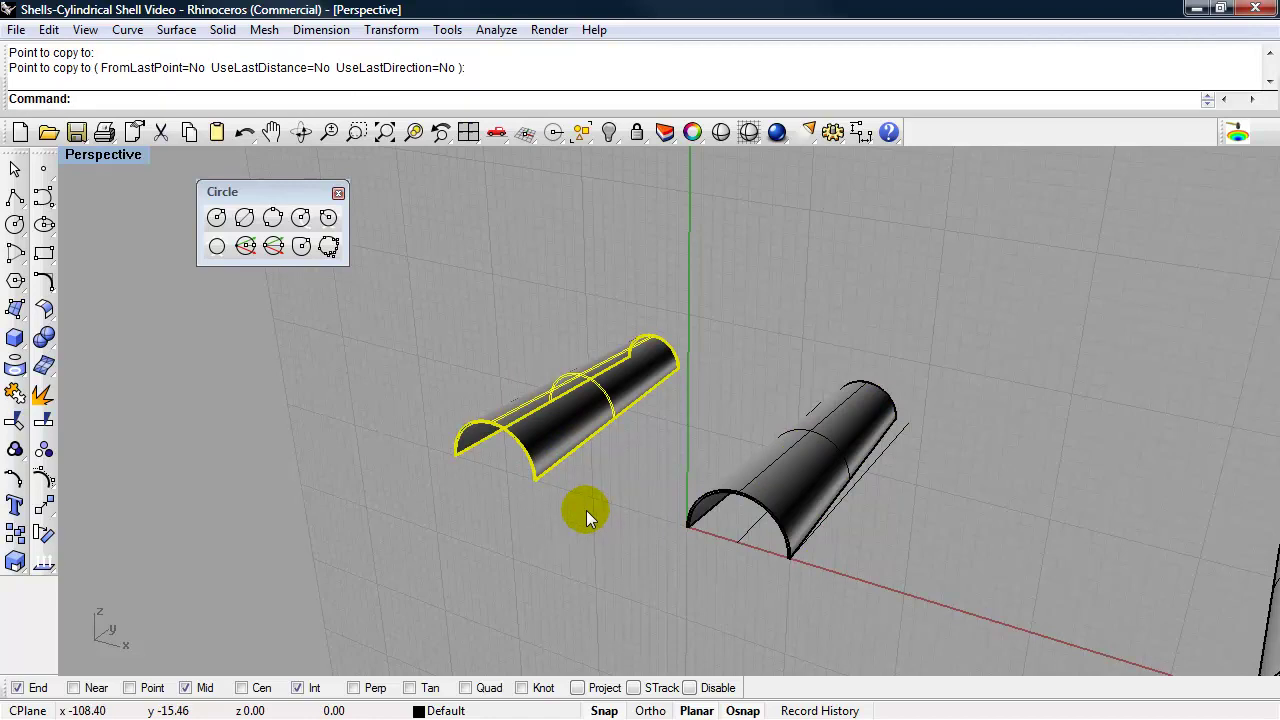
key("Escape")
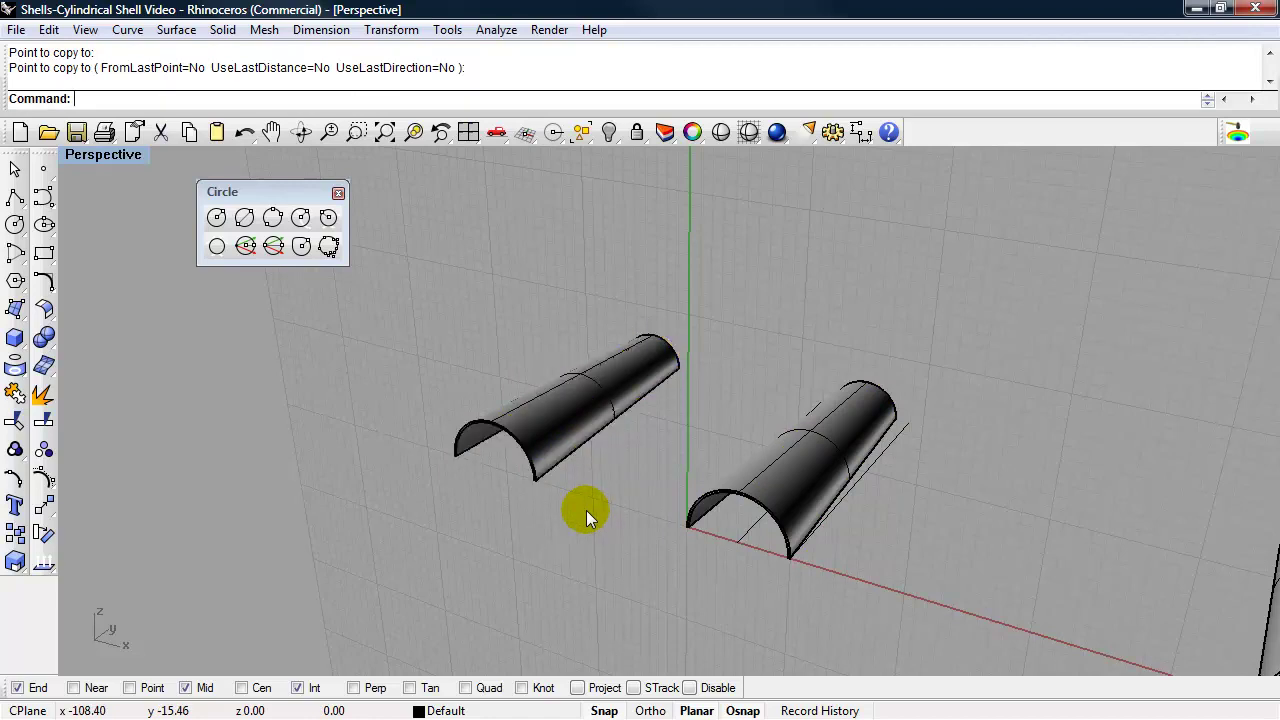
Step: Set the construction plane back to World Top
type("CP")
key("Return")
type("w")
key("Return")
type("ttom Front Left Right Top ): t")
key("Return")
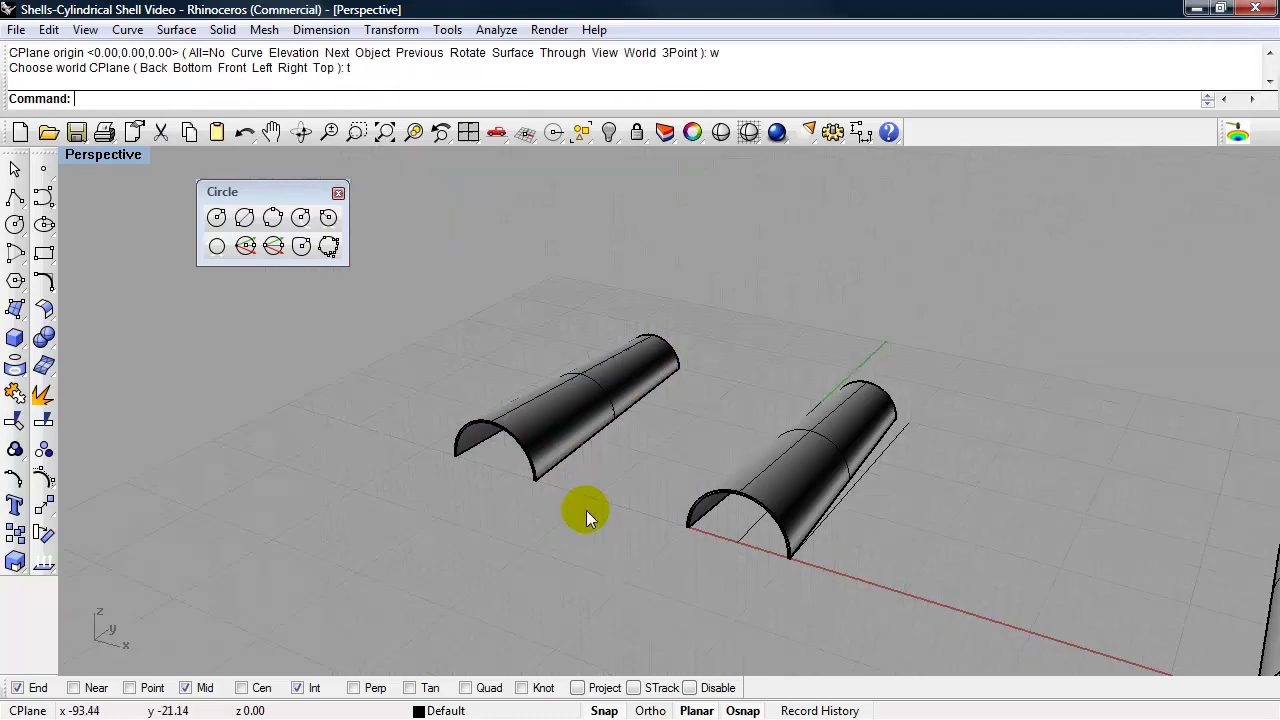
Step: Rotate the left copy 180 degrees about a point on its ridge
left_click(560, 447)
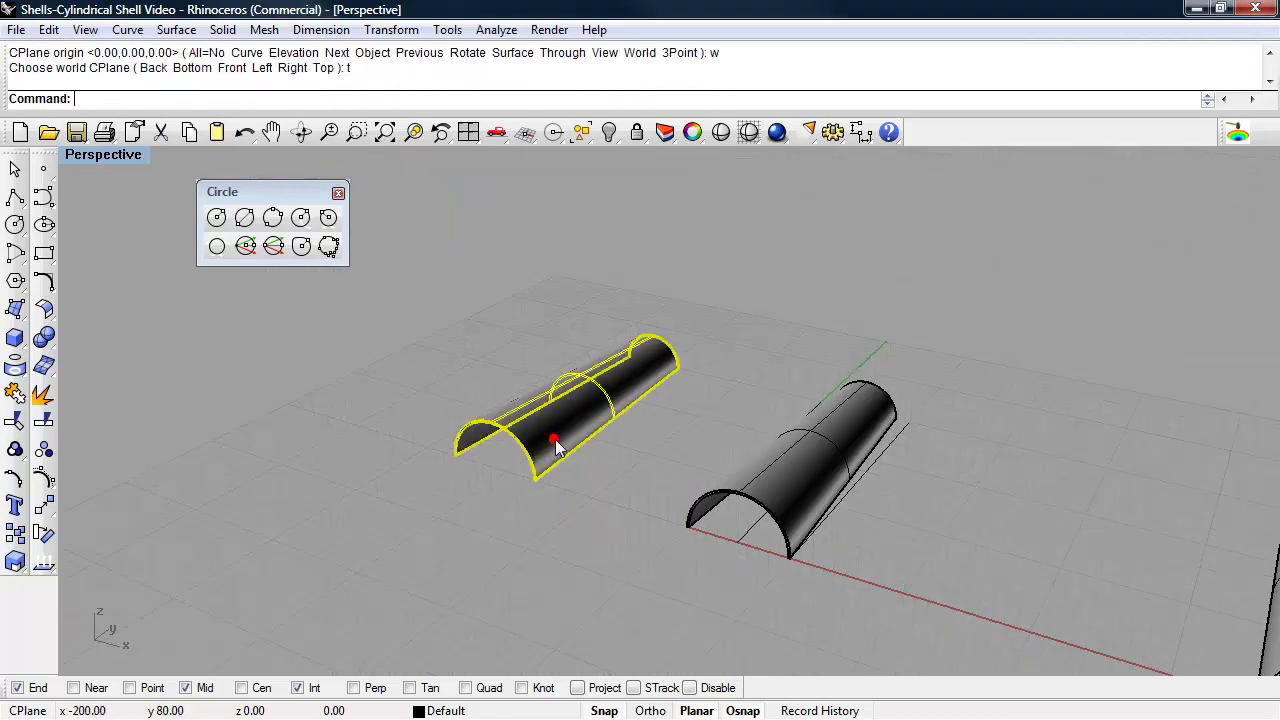
type("Rota")
key("Return")
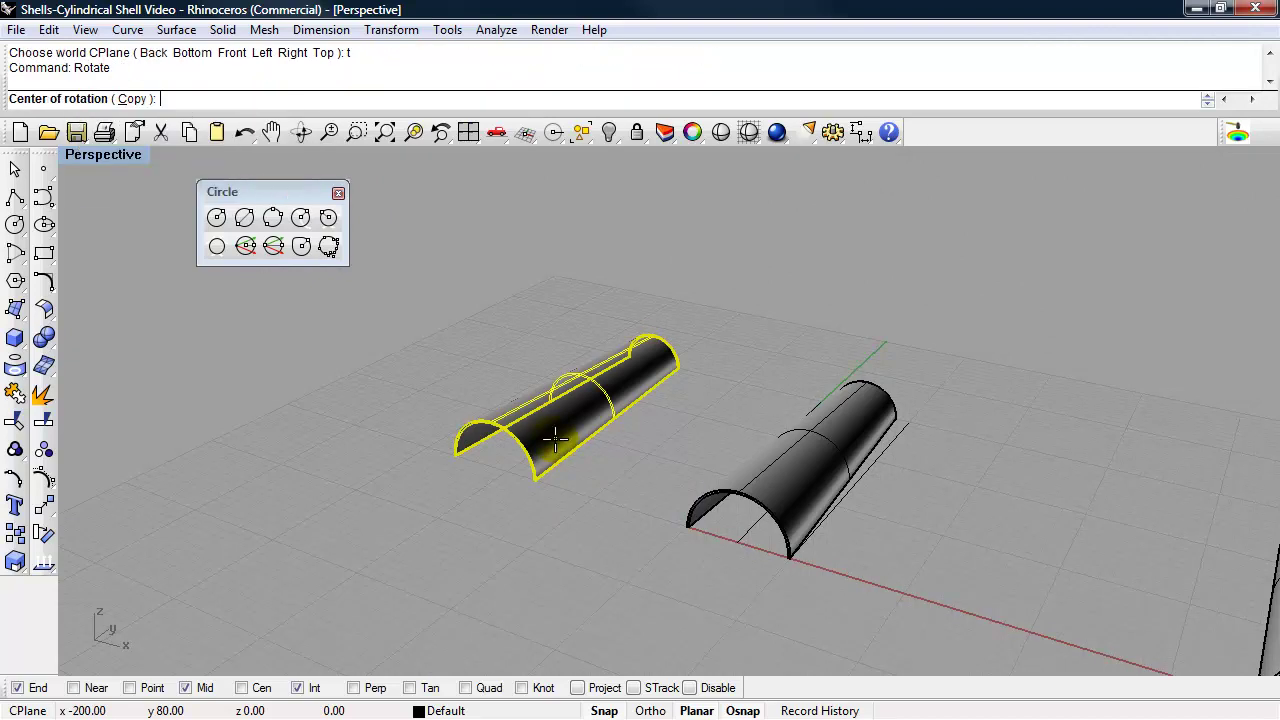
left_click(615, 419)
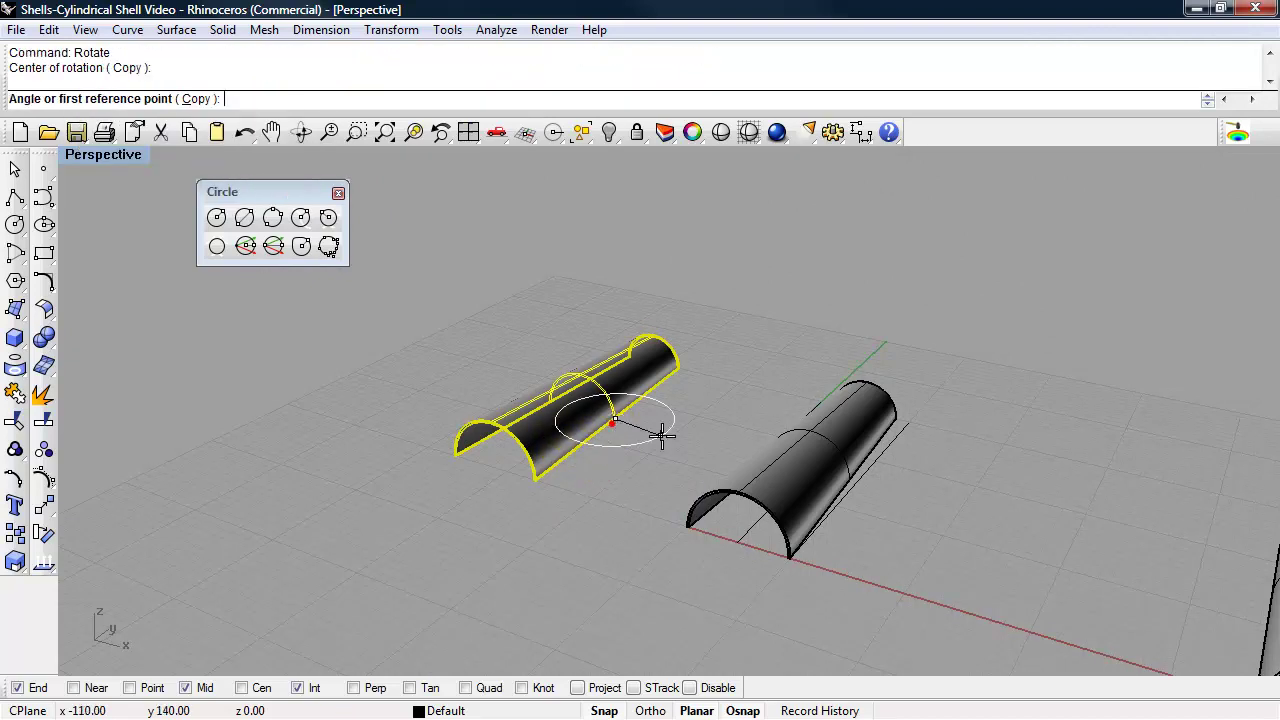
type("180")
key("Return")
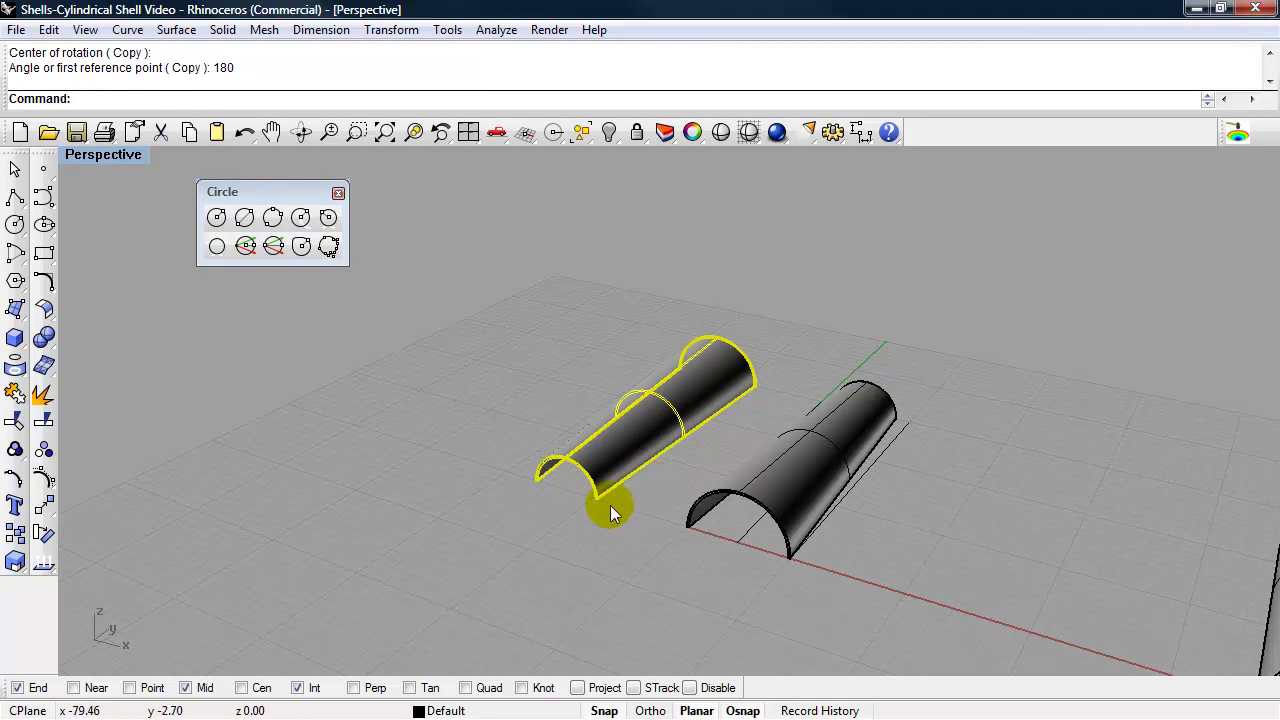
type("Move")
key("Return")
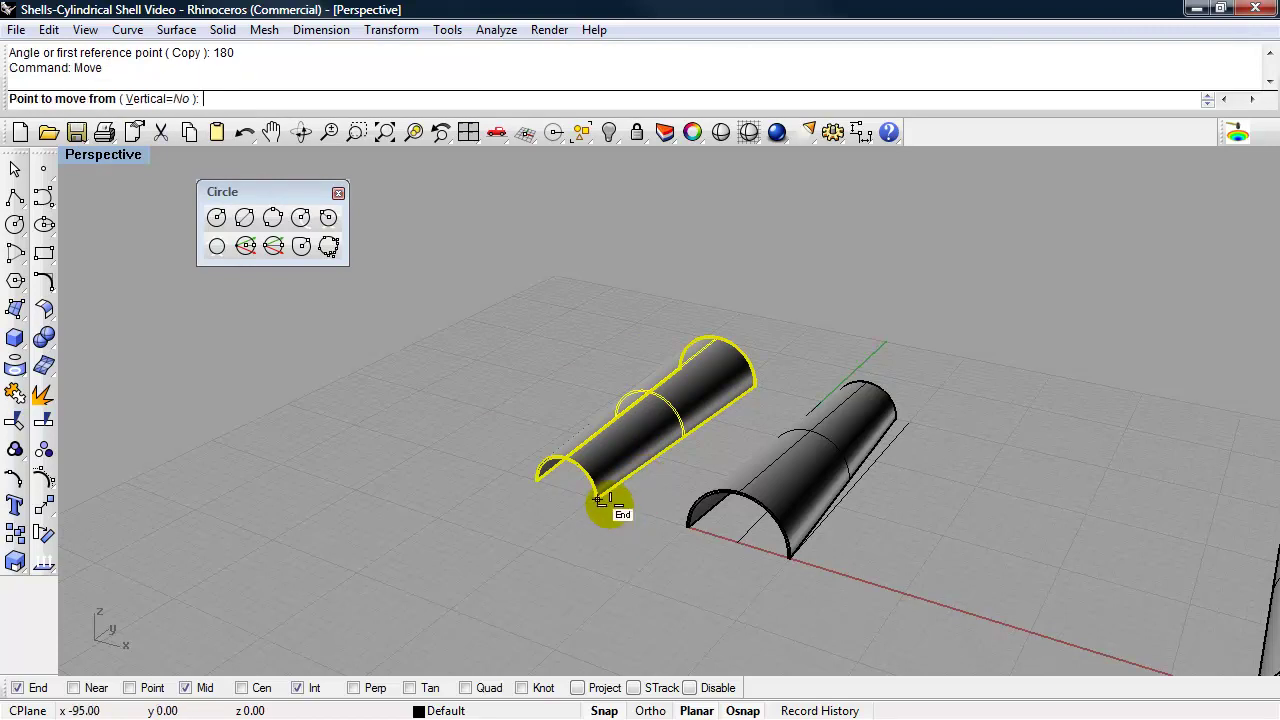
Step: Move the rotated copy from its corner onto the original shell's end point
scroll(598, 500, "up", 3)
scroll(586, 500, "up", 3)
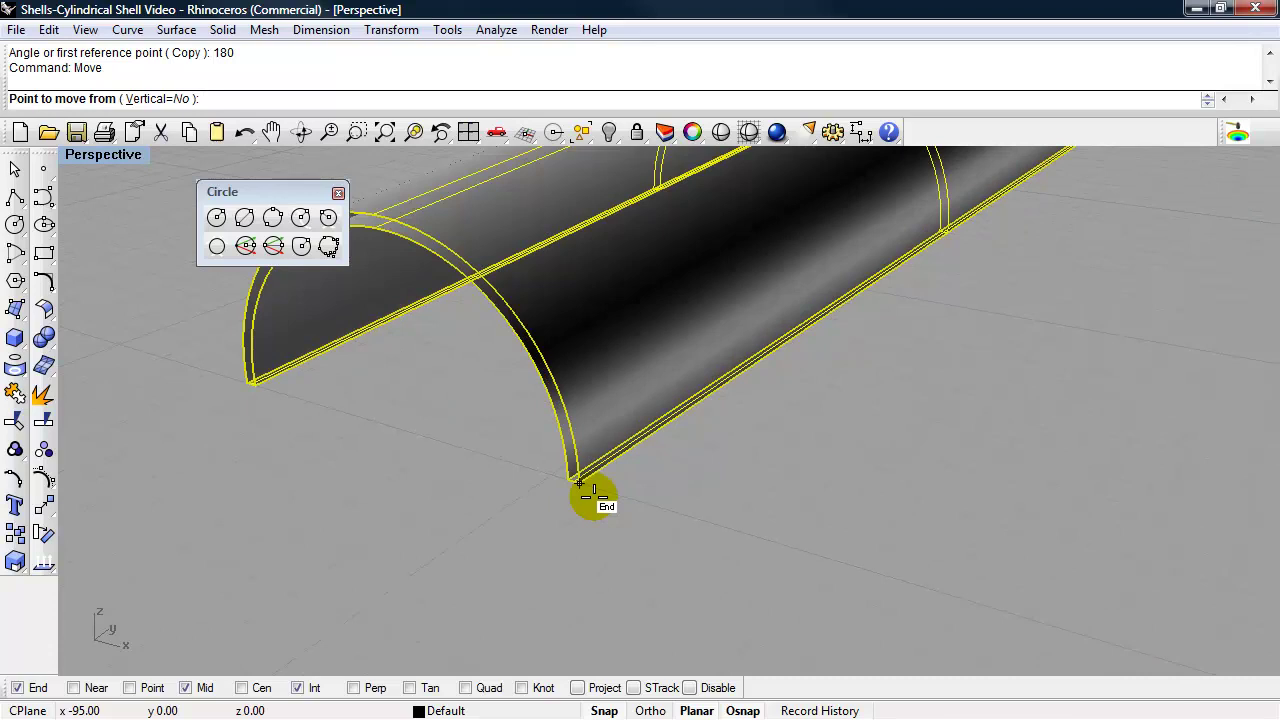
left_click(577, 483)
scroll(560, 470, "down", 3)
scroll(900, 598, "up", 4)
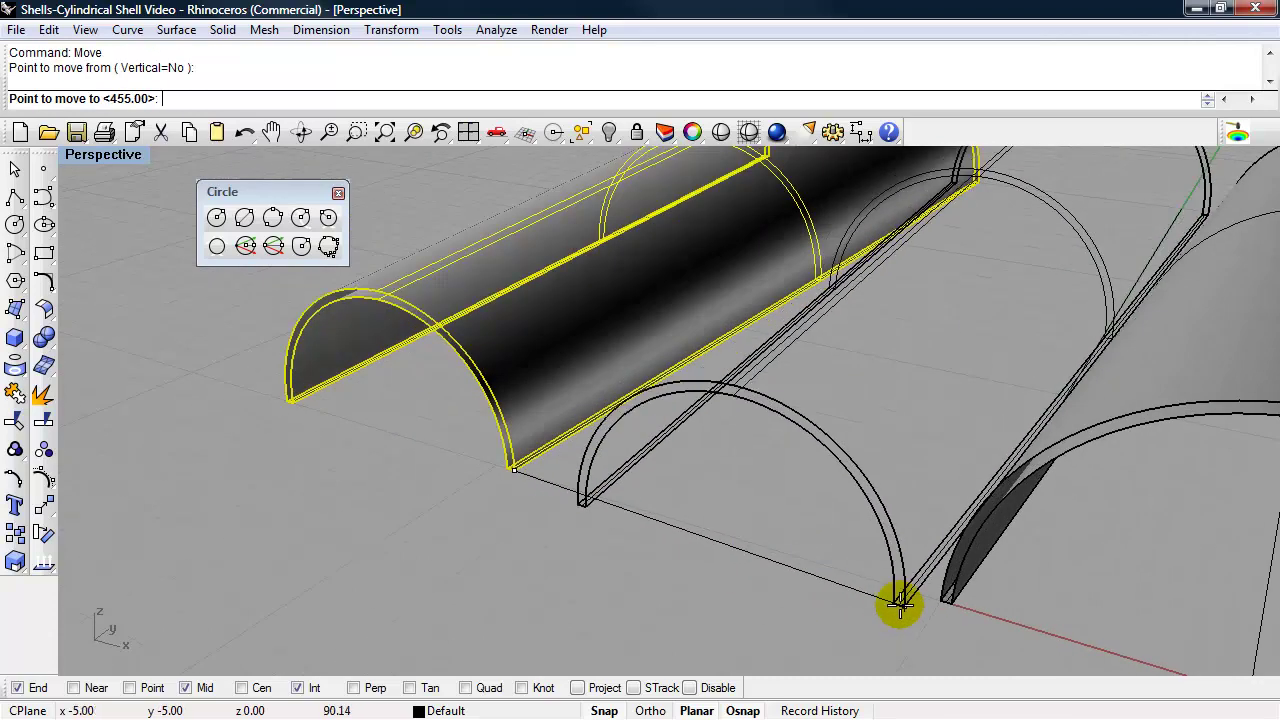
left_click(936, 597)
scroll(712, 553, "down", 5)
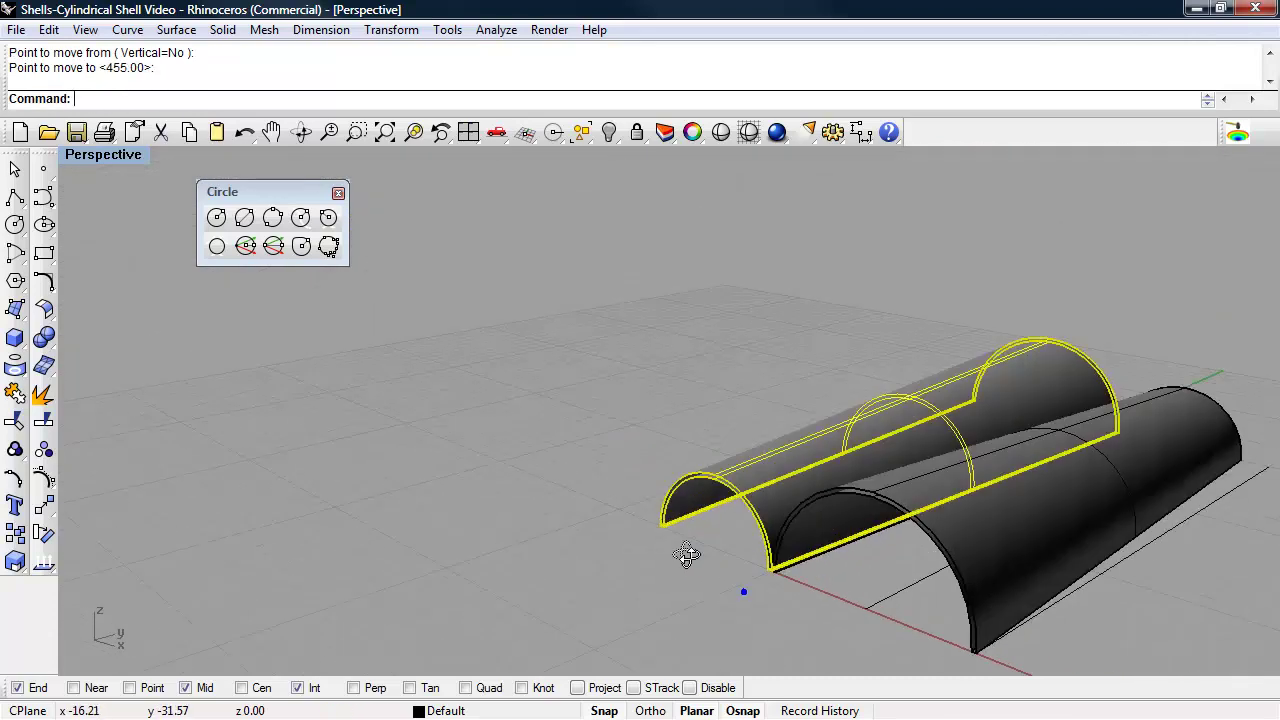
scroll(700, 560, "down", 3)
scroll(752, 527, "up", 5)
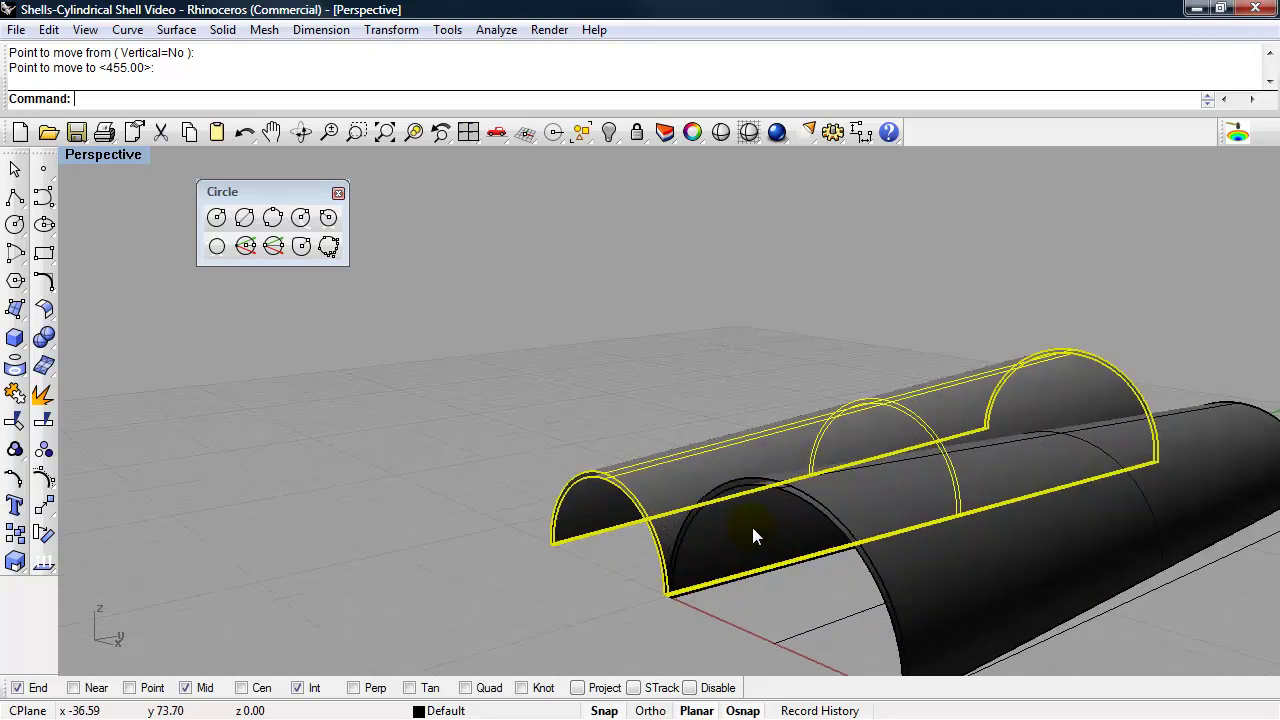
right_click_drag(577, 533, 545, 552)
left_click(507, 565)
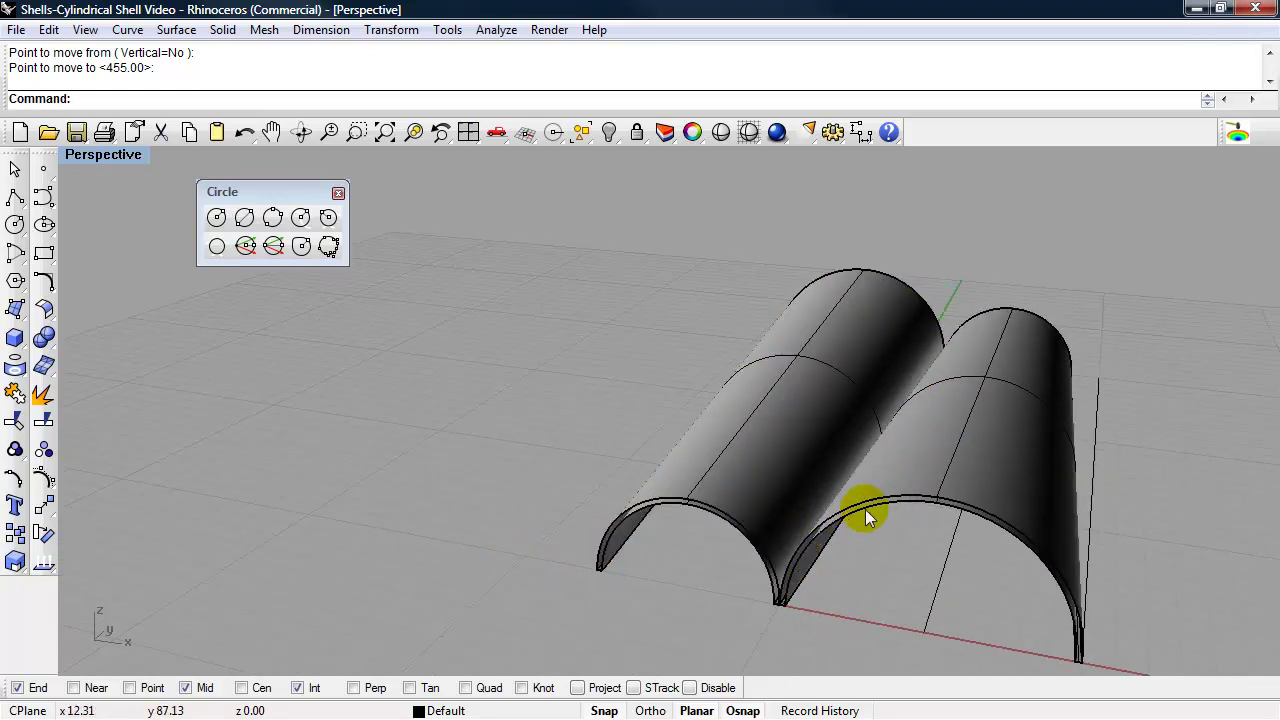
scroll(850, 535, "up", 5)
scroll(425, 465, "down", 5)
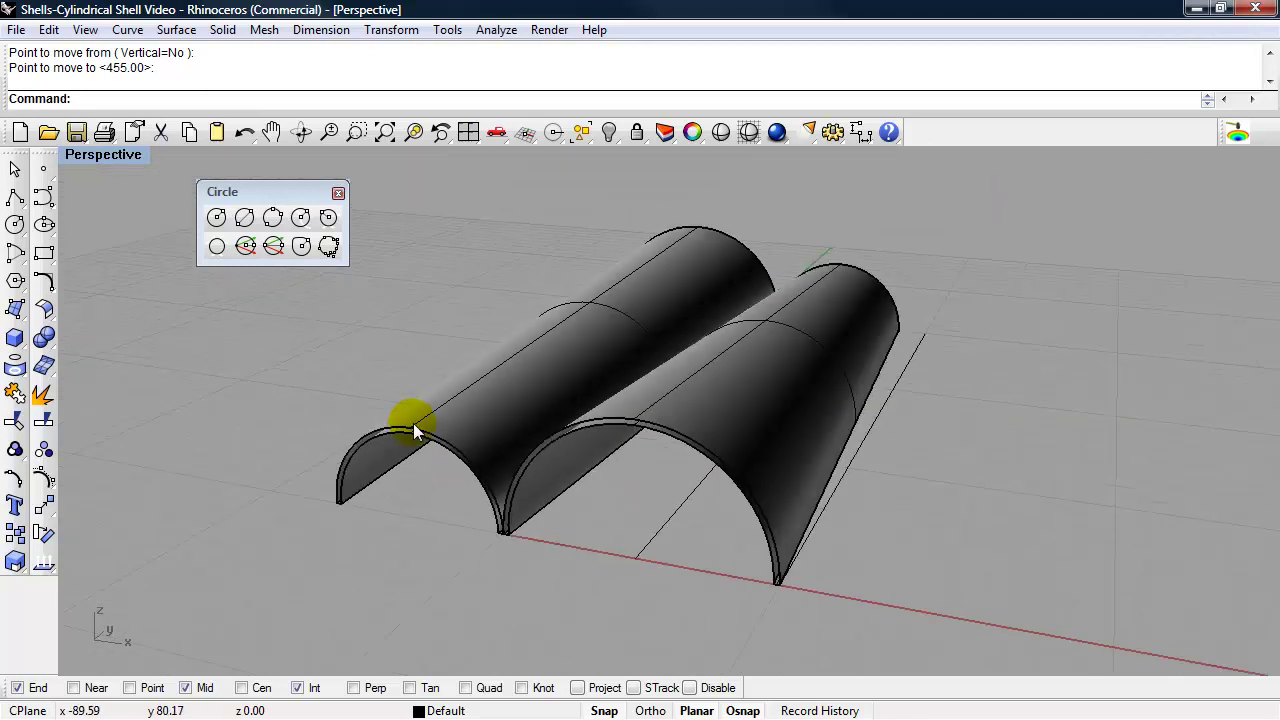
scroll(386, 512, "down", 2)
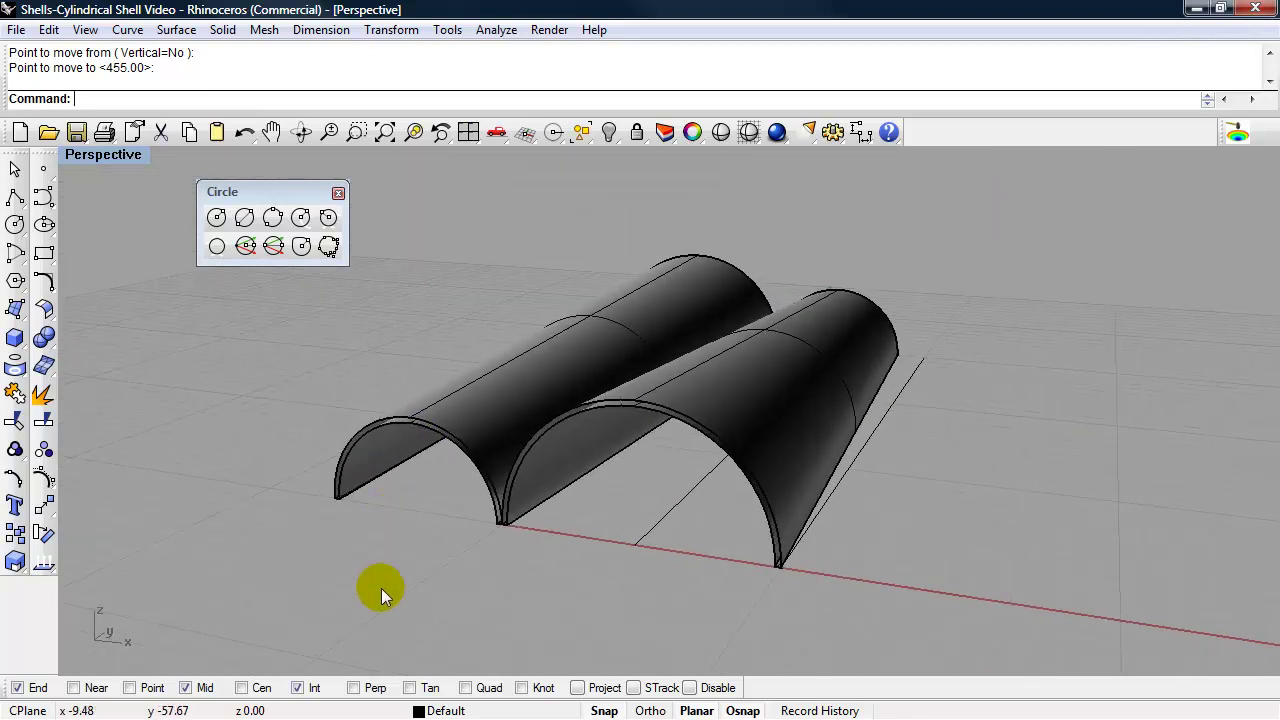
Step: Cap the open ends of the right shell, then the left shell
type("ap")
key("Return")
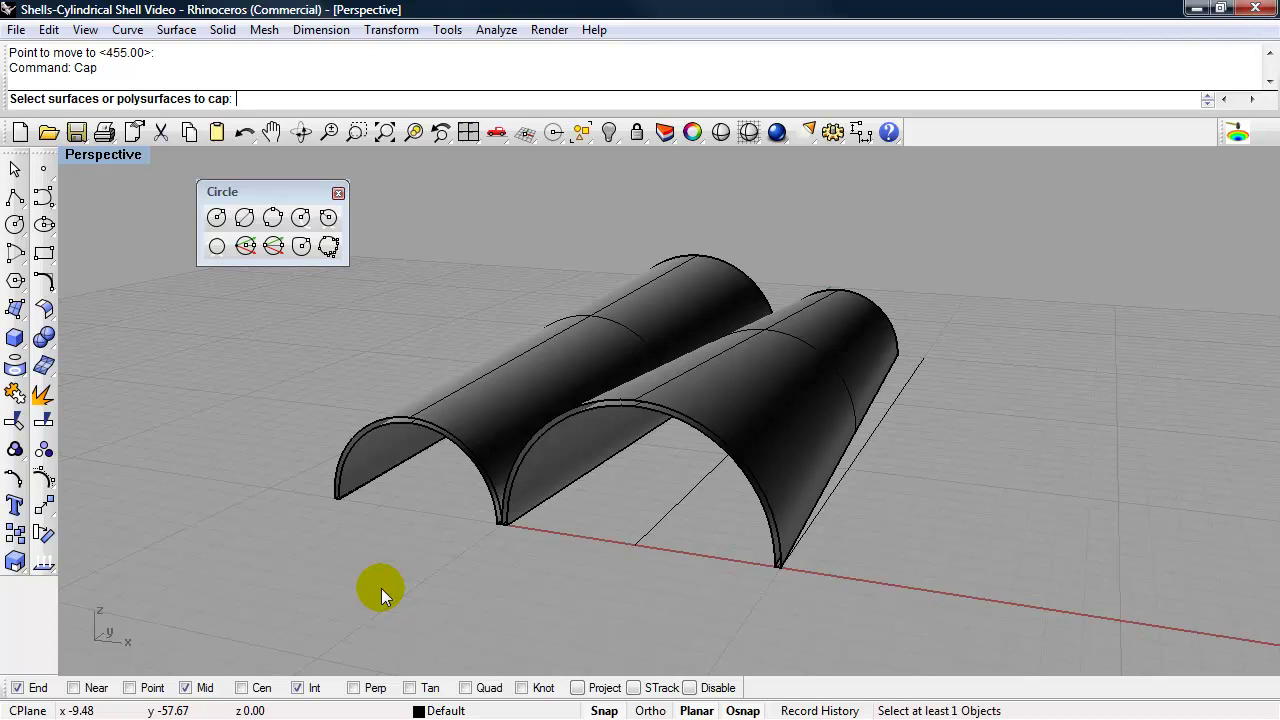
left_click(703, 414)
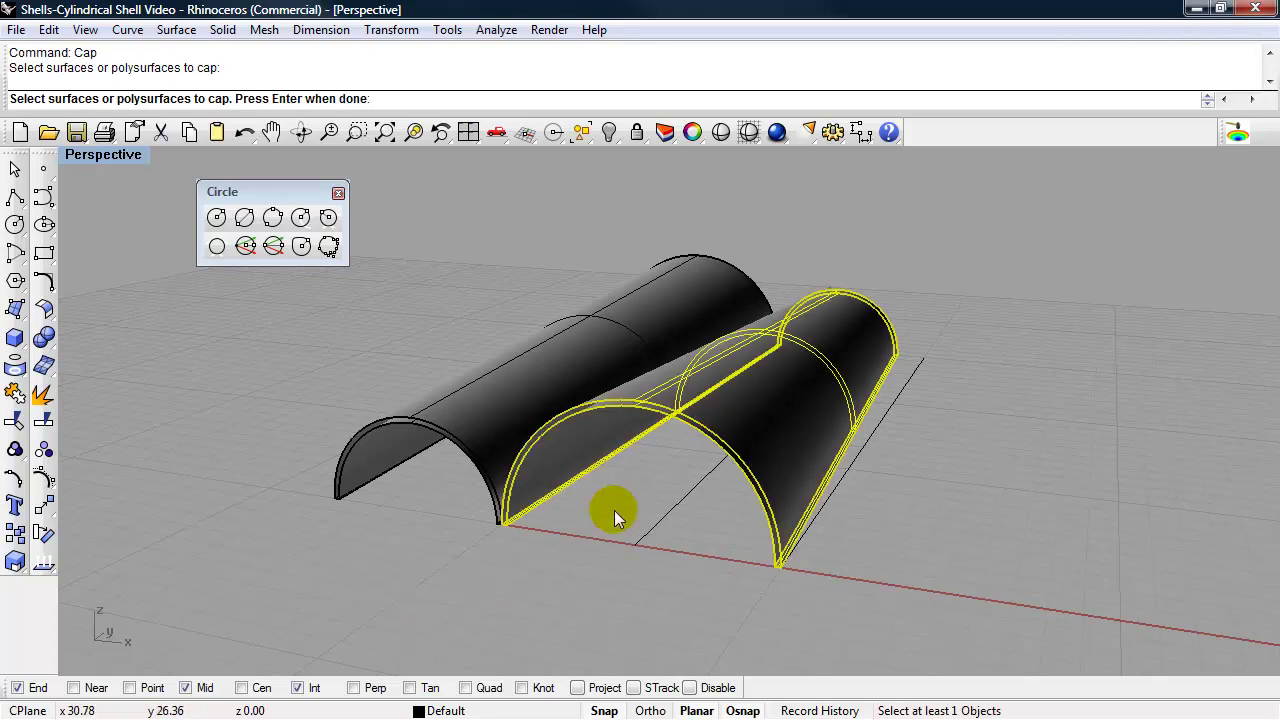
right_click(614, 510)
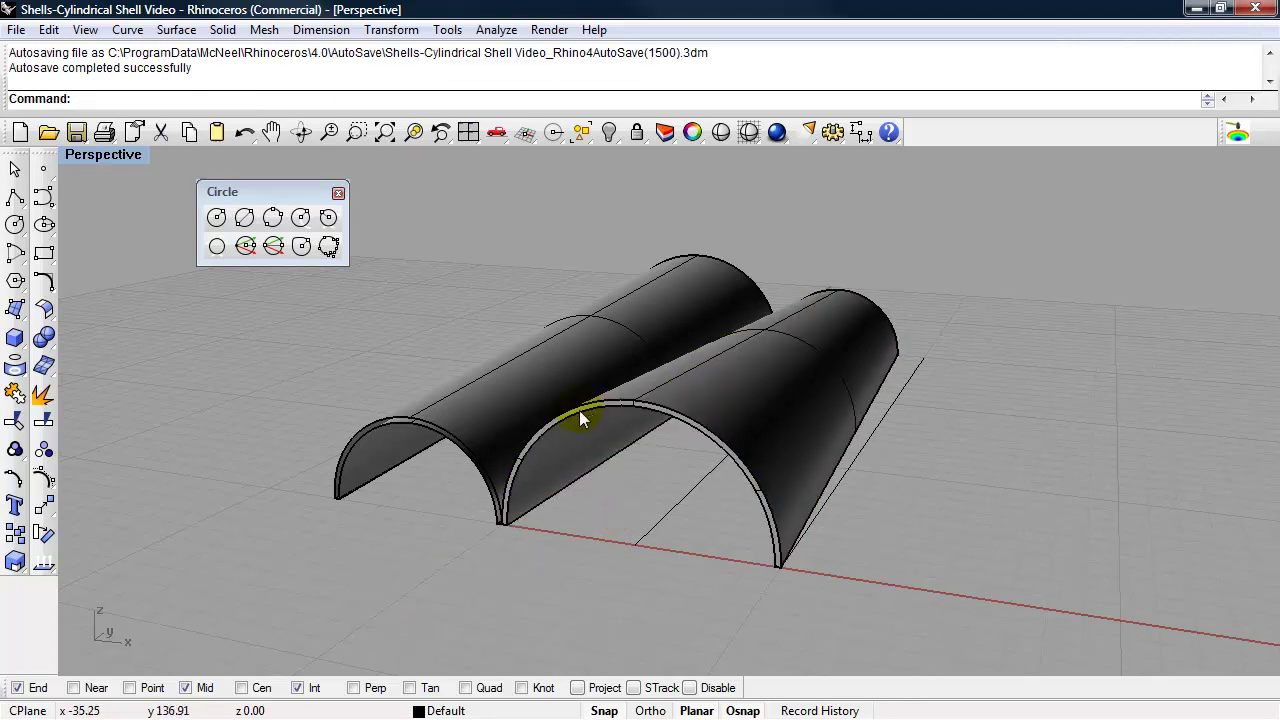
scroll(611, 417, "up", 3)
scroll(611, 417, "down", 3)
left_click(462, 420)
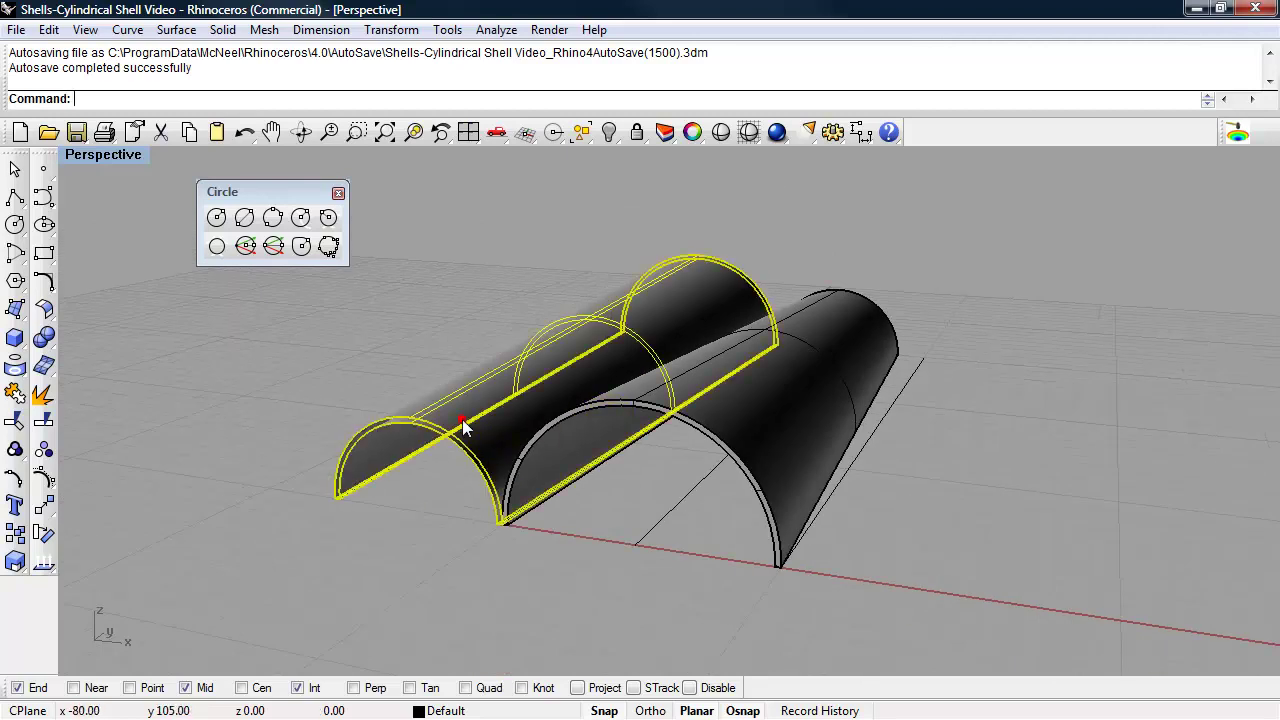
type("Cap")
key("Return")
left_click(325, 510)
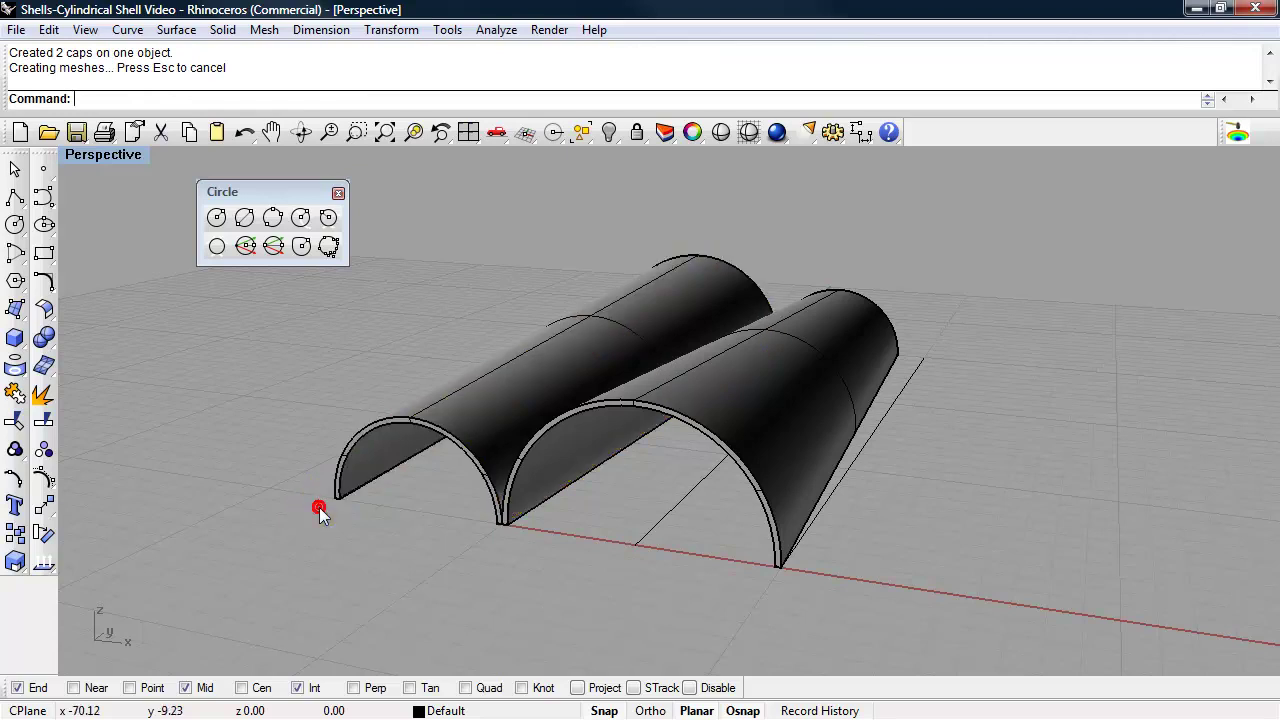
right_click_drag(320, 511, 729, 551)
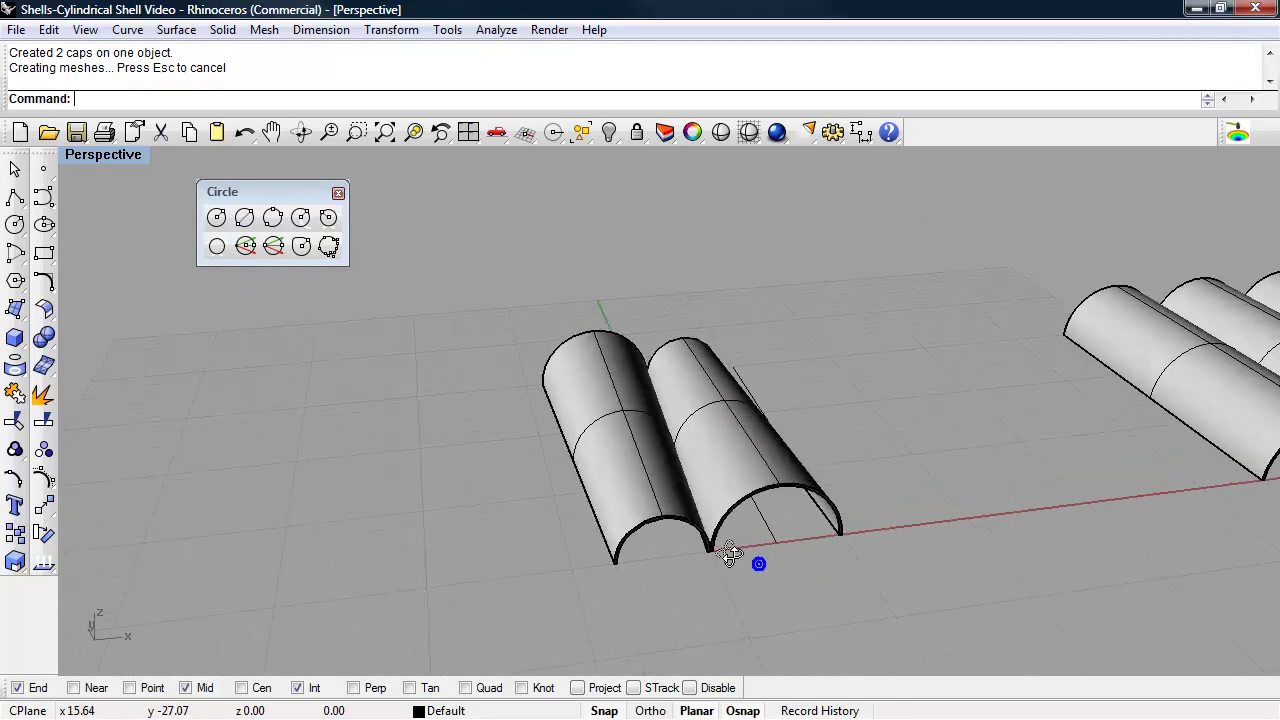
Step: Mirror the shell polysurface about its end arc's centre to place a third shell beside it
left_click(716, 518)
left_click(776, 586)
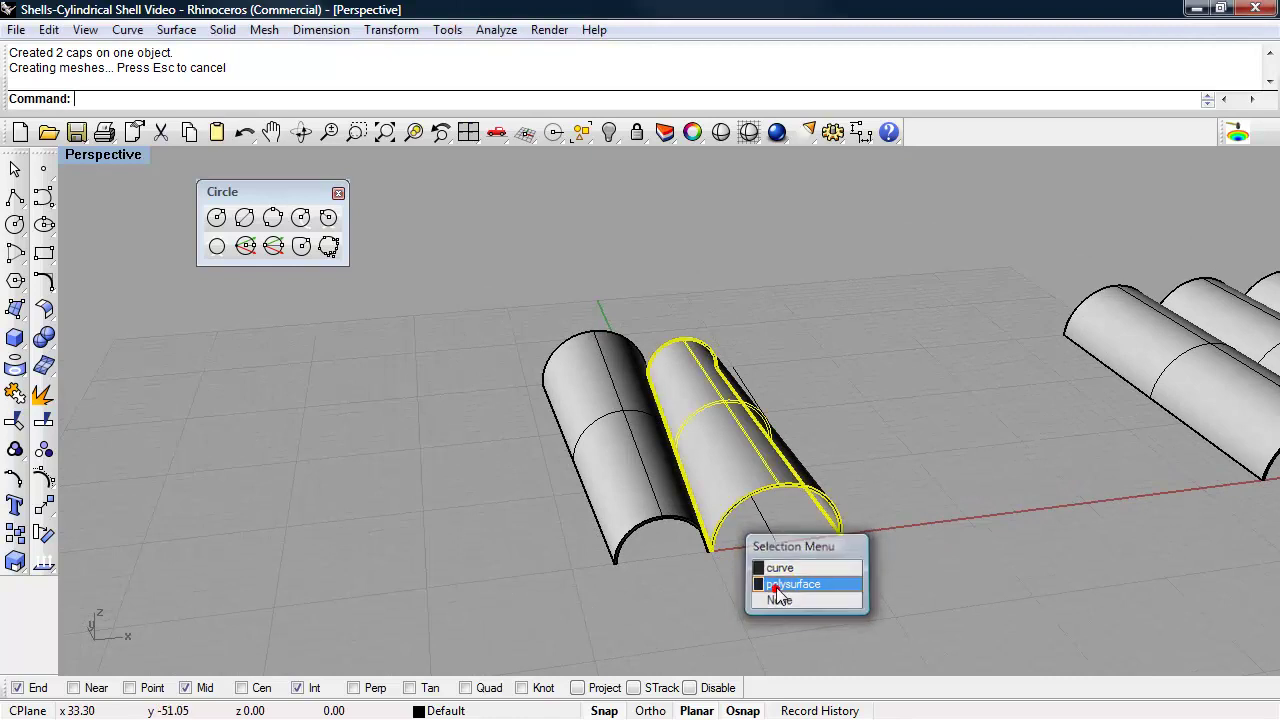
type("mi")
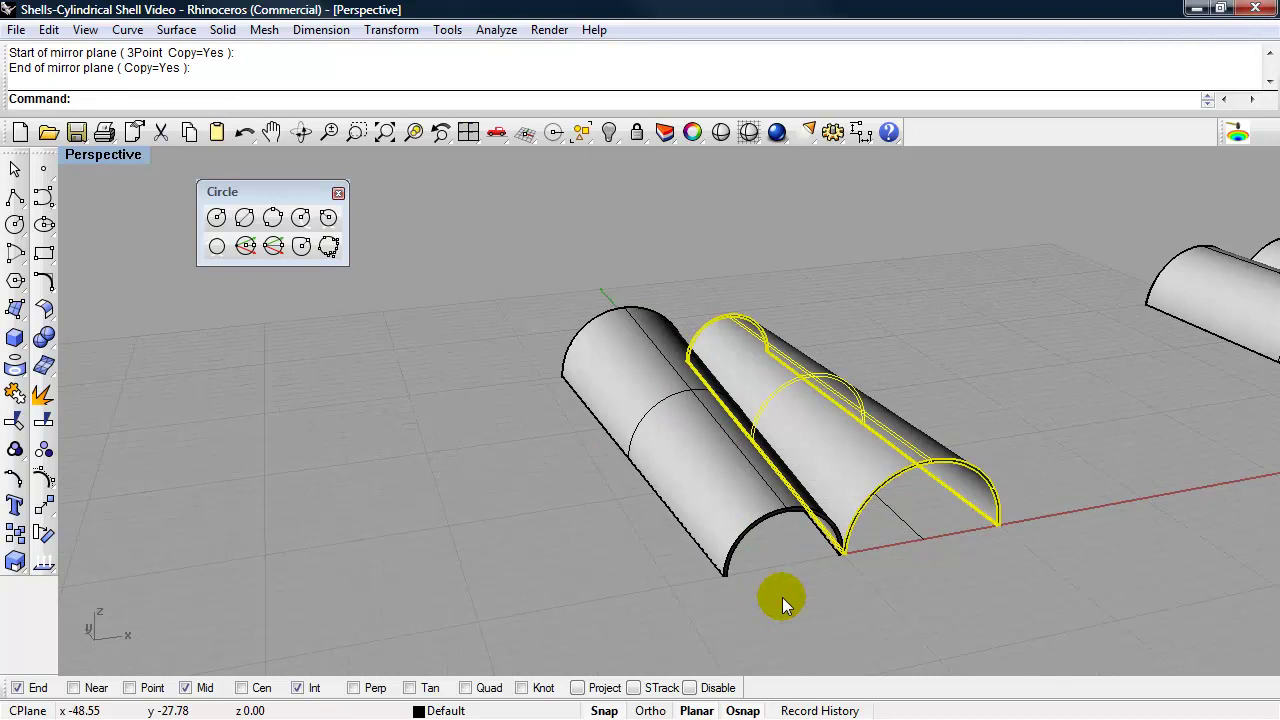
type("mi")
key("Return")
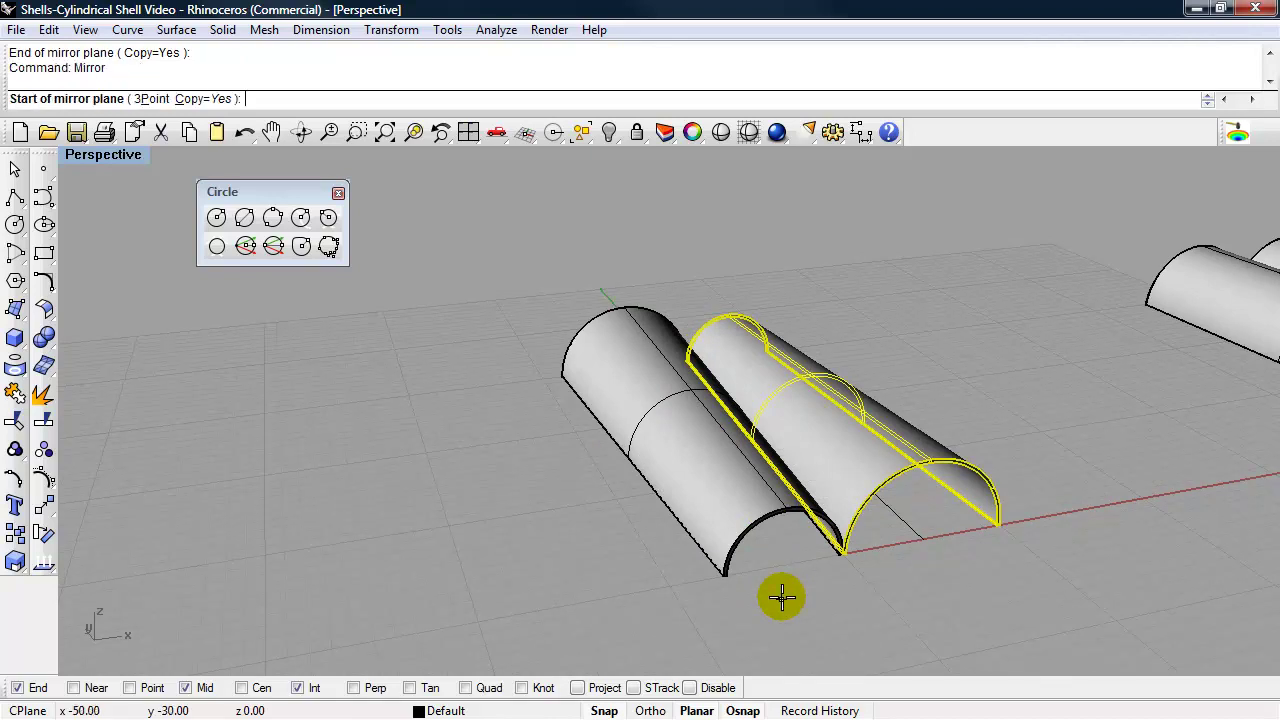
type("cen")
right_click(781, 598)
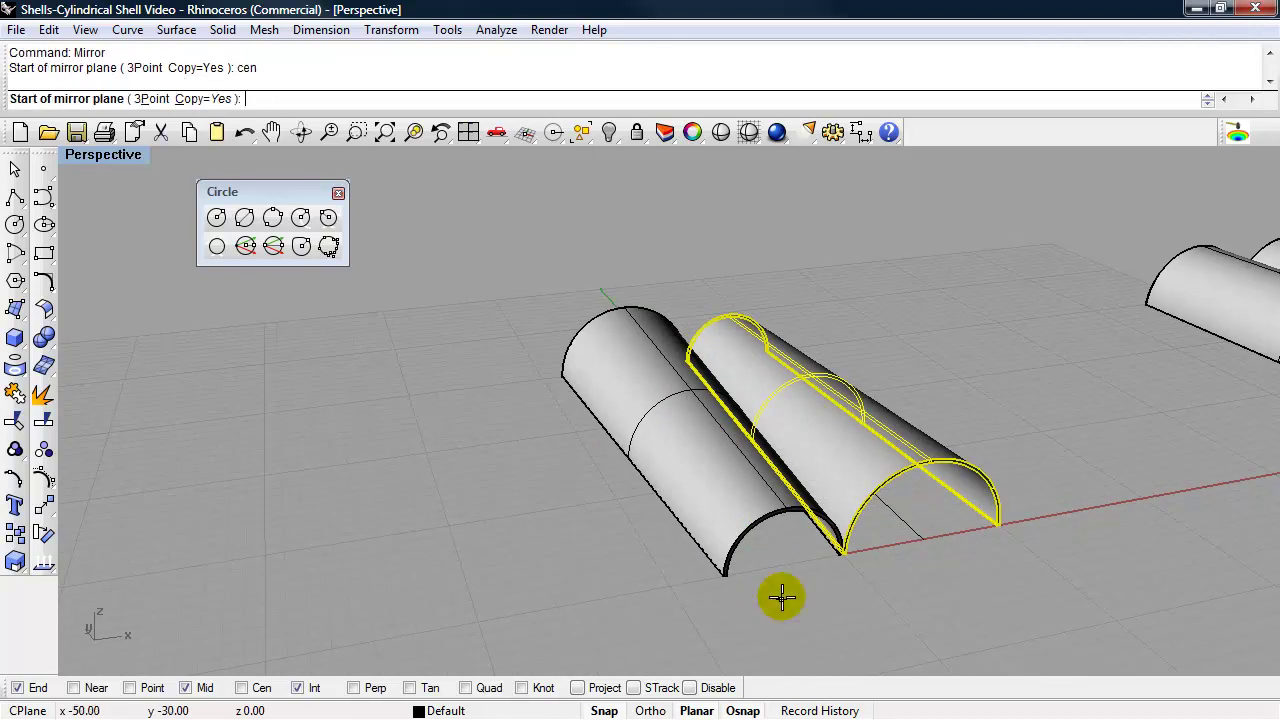
left_click(772, 510)
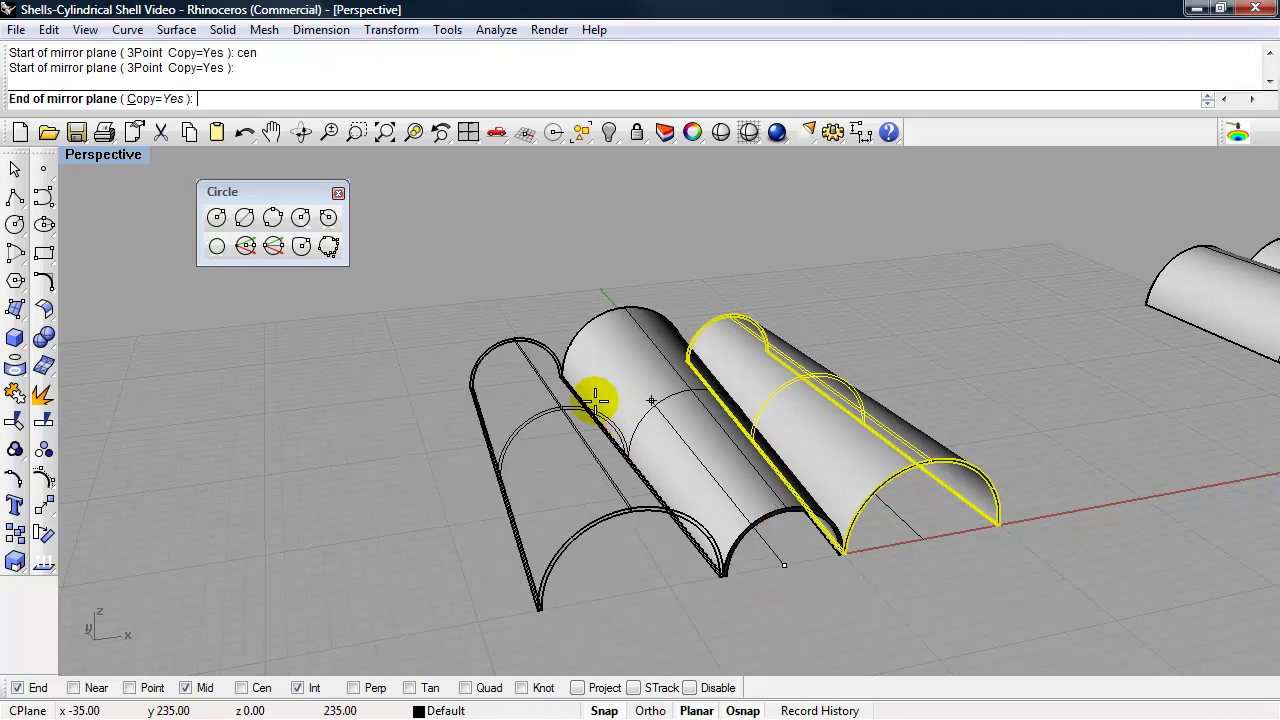
left_click(493, 312)
left_click(317, 511)
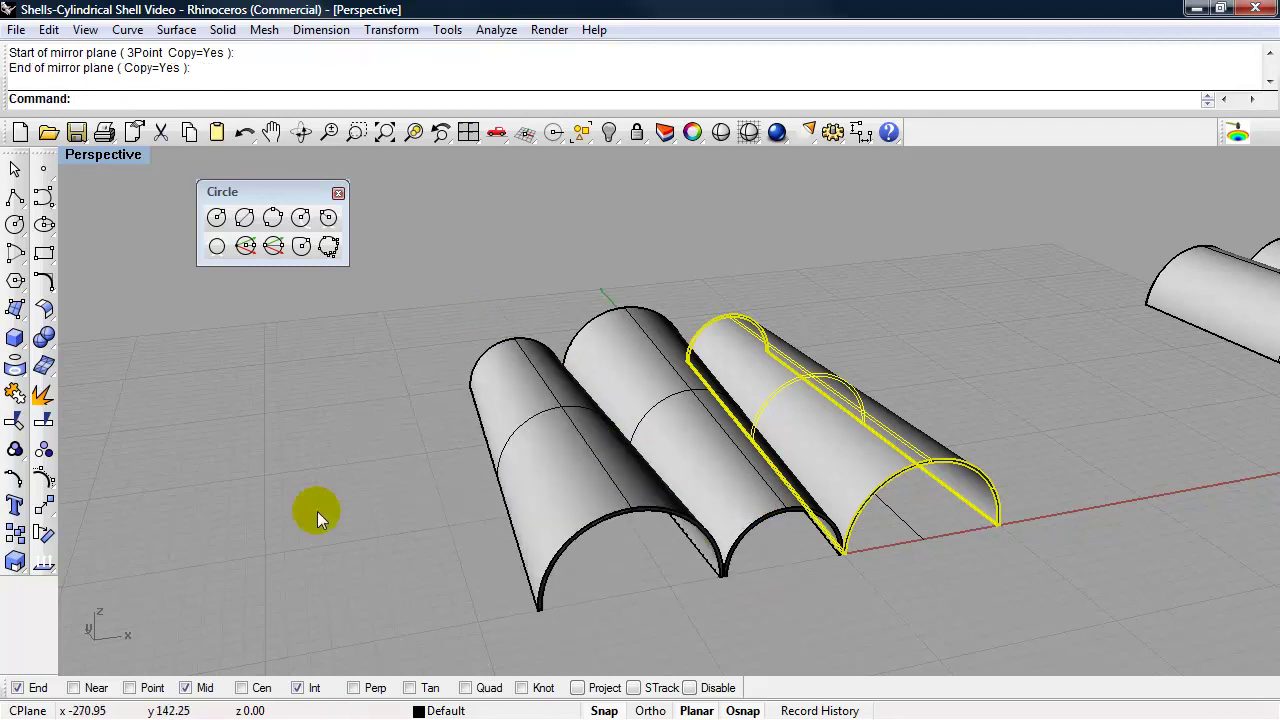
left_click(346, 510)
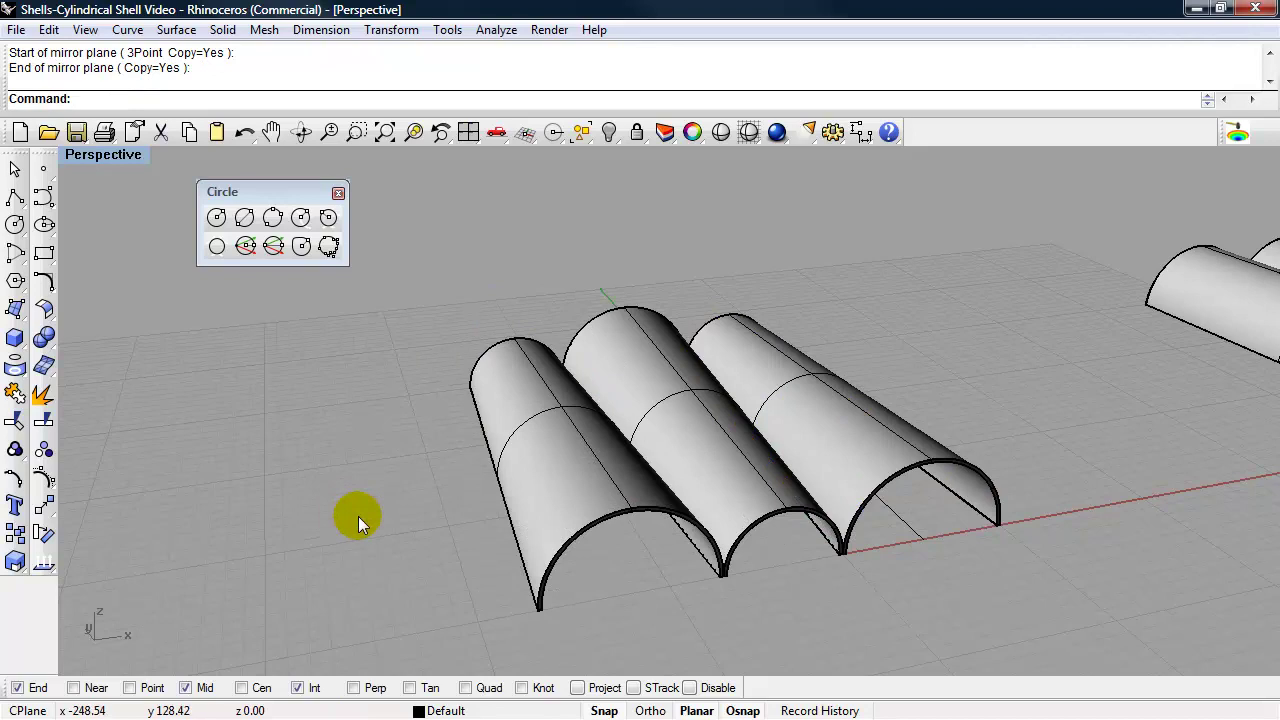
Step: Mirror the middle shell from its end arc centre to create the fourth shell
left_click(752, 523)
type("Mirr")
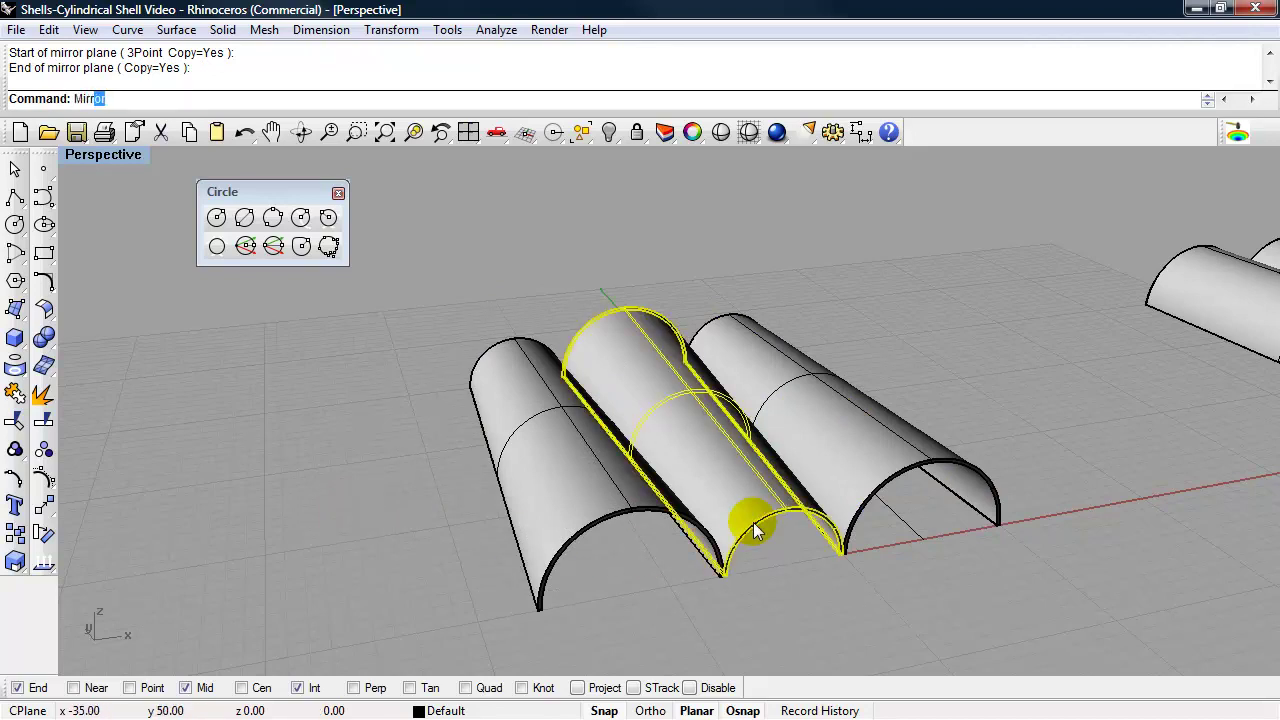
key("Return")
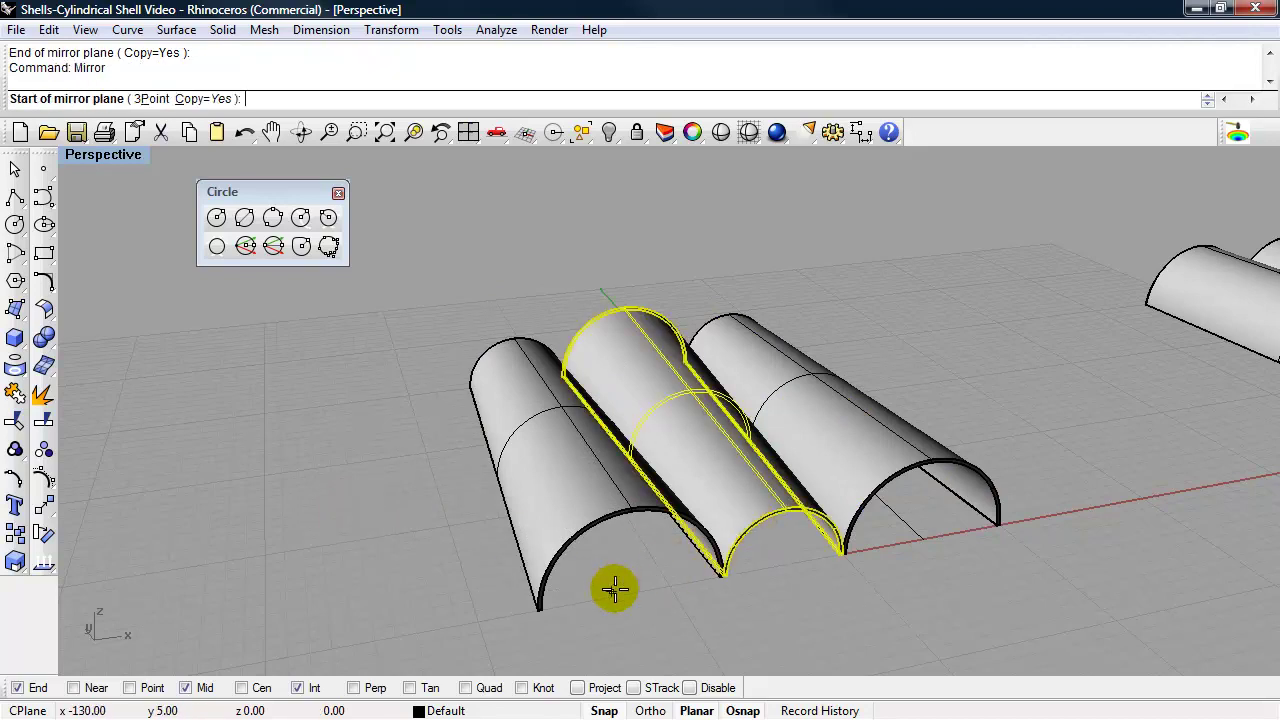
type("ce")
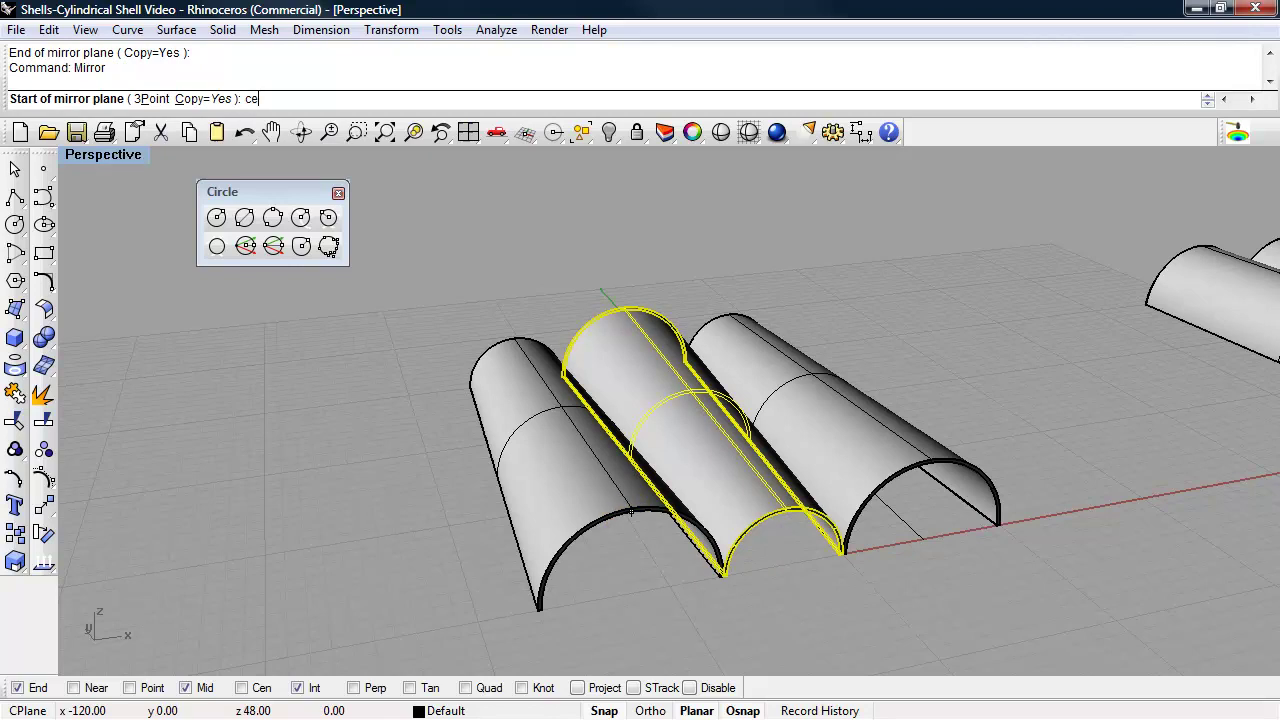
type("n")
key("Return")
left_click(631, 512)
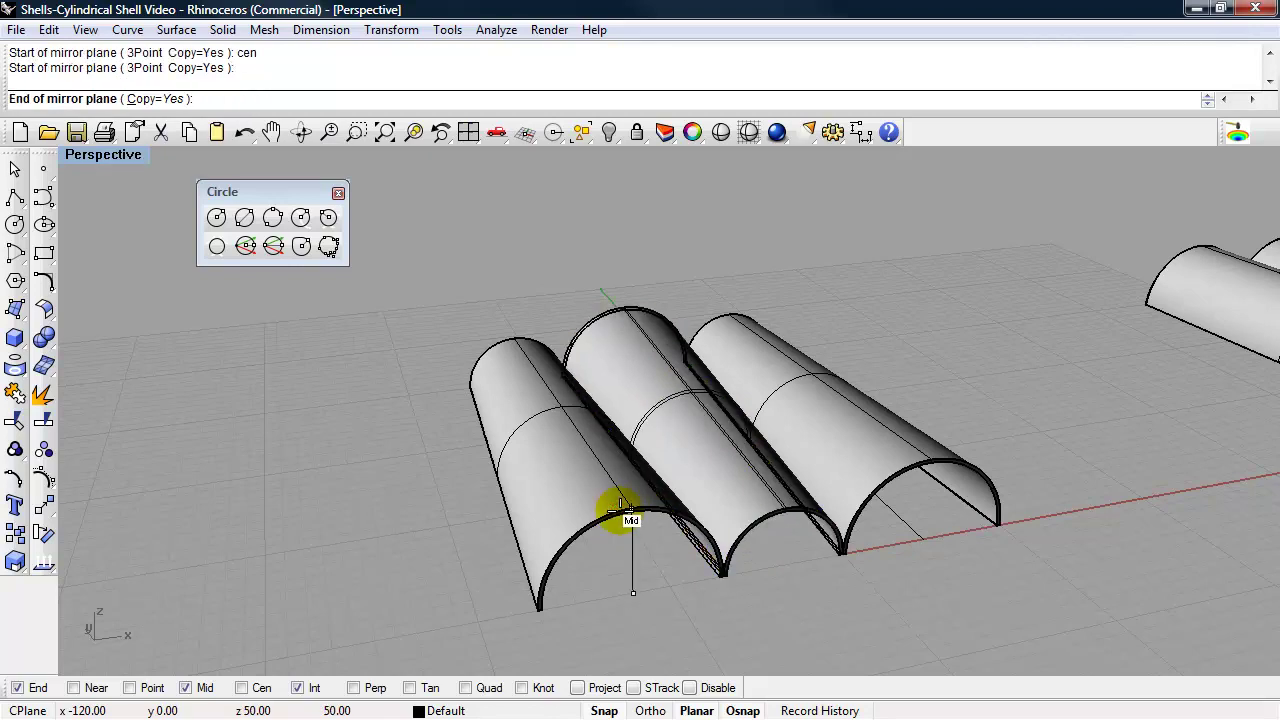
left_click(470, 372)
Step: Orbit the view to see both rows of shells from the other side
right_click_drag(475, 332, 416, 466)
left_click(319, 518)
right_click_drag(791, 588, 564, 578)
right_click_drag(657, 577, 799, 494)
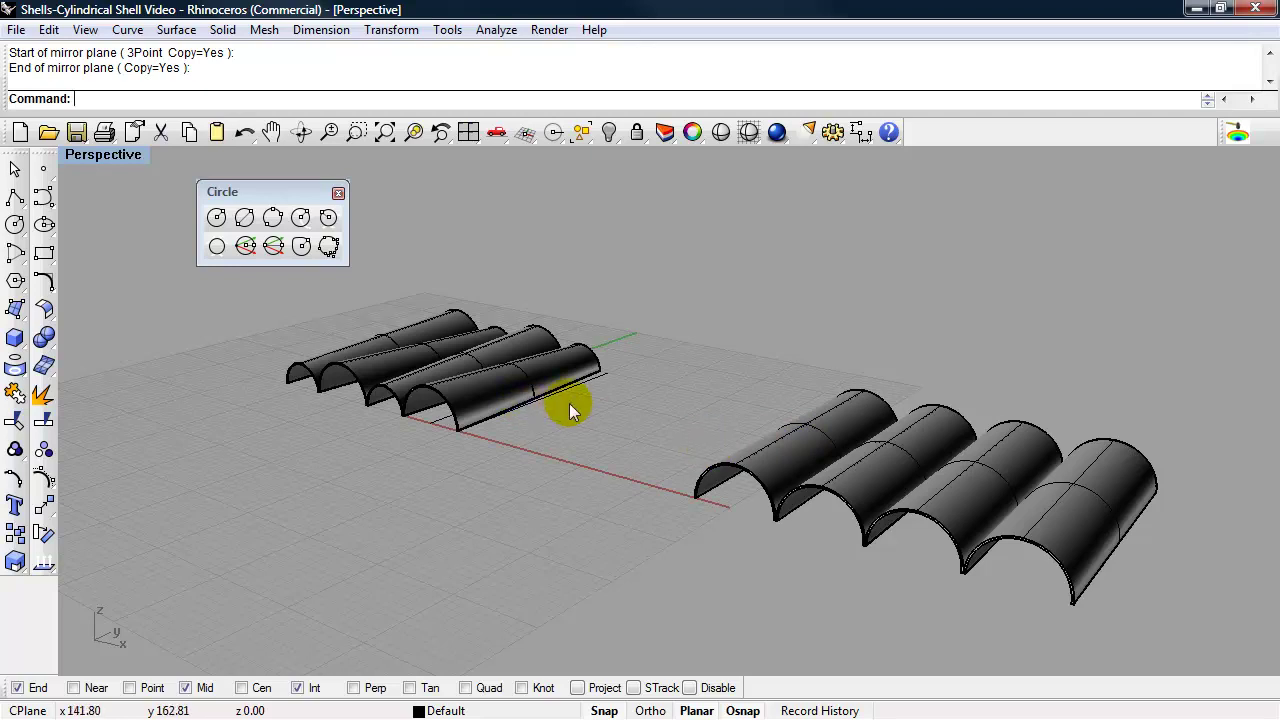
scroll(467, 377, "up", 3)
mouse_move(542, 438)
right_mouse_down()
mouse_move(651, 469)
mouse_move(517, 477)
mouse_move(477, 449)
mouse_move(526, 445)
right_mouse_up()
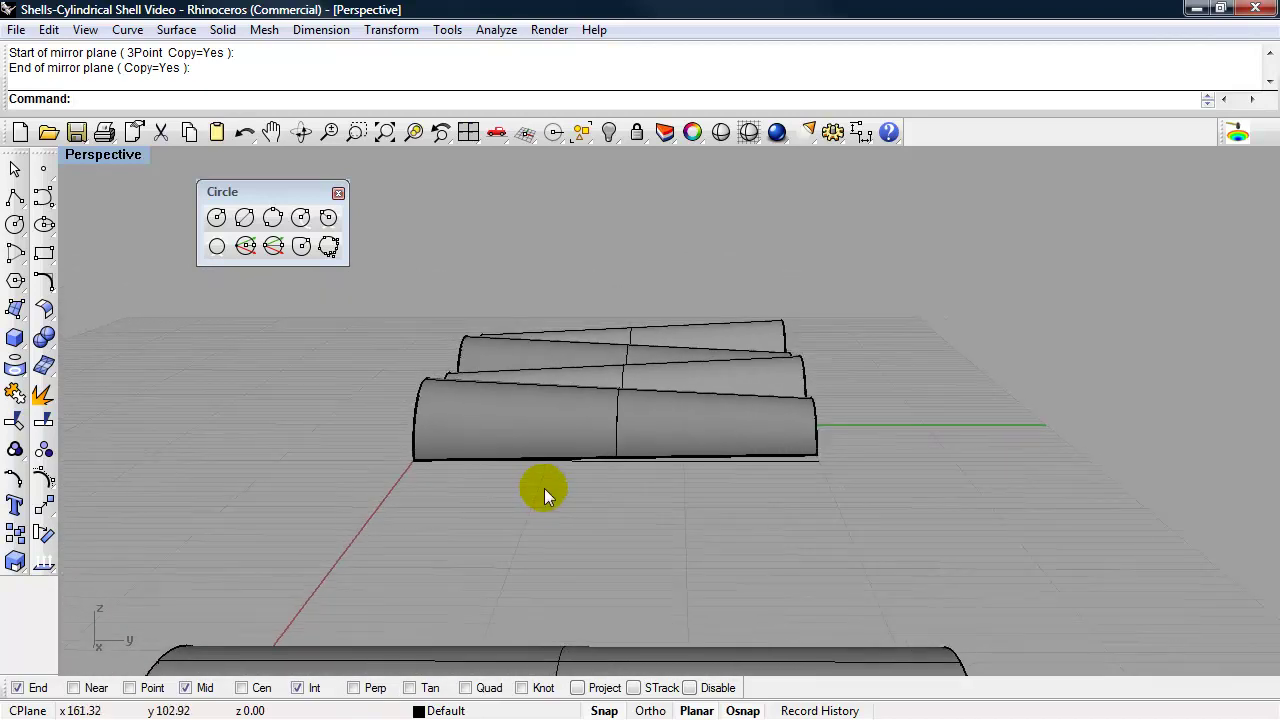
right_click_drag(544, 490, 646, 514)
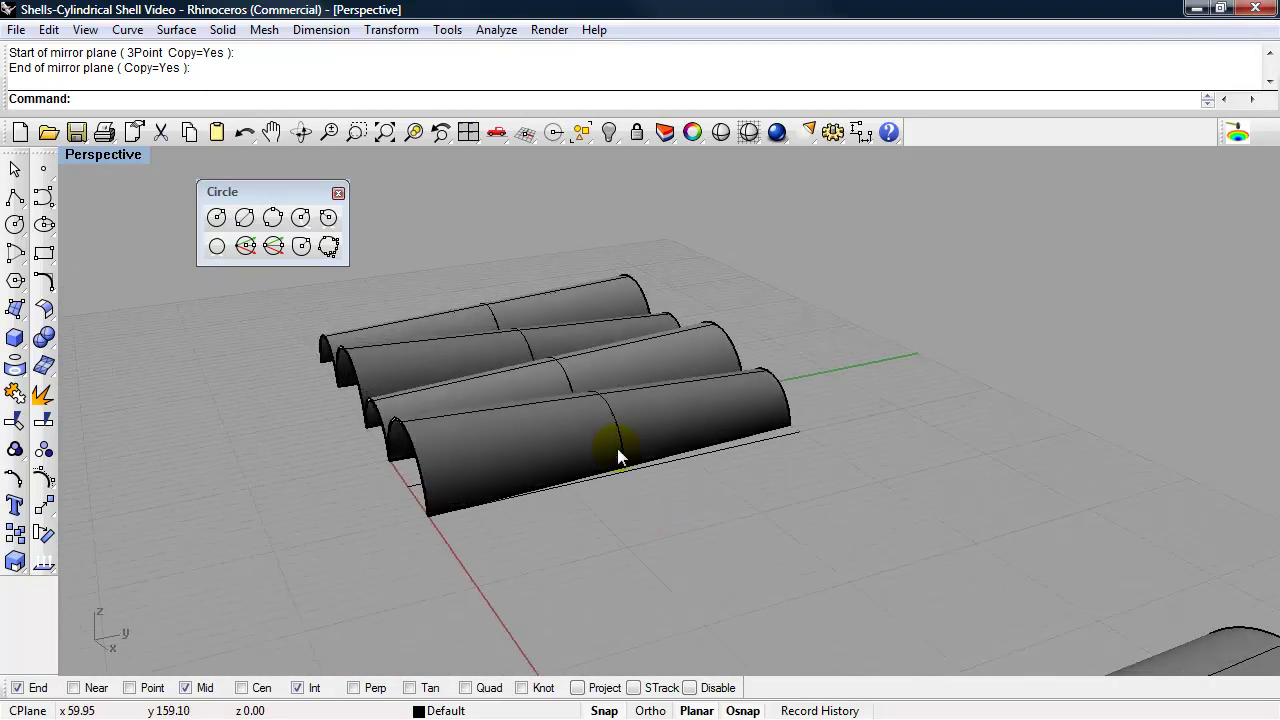